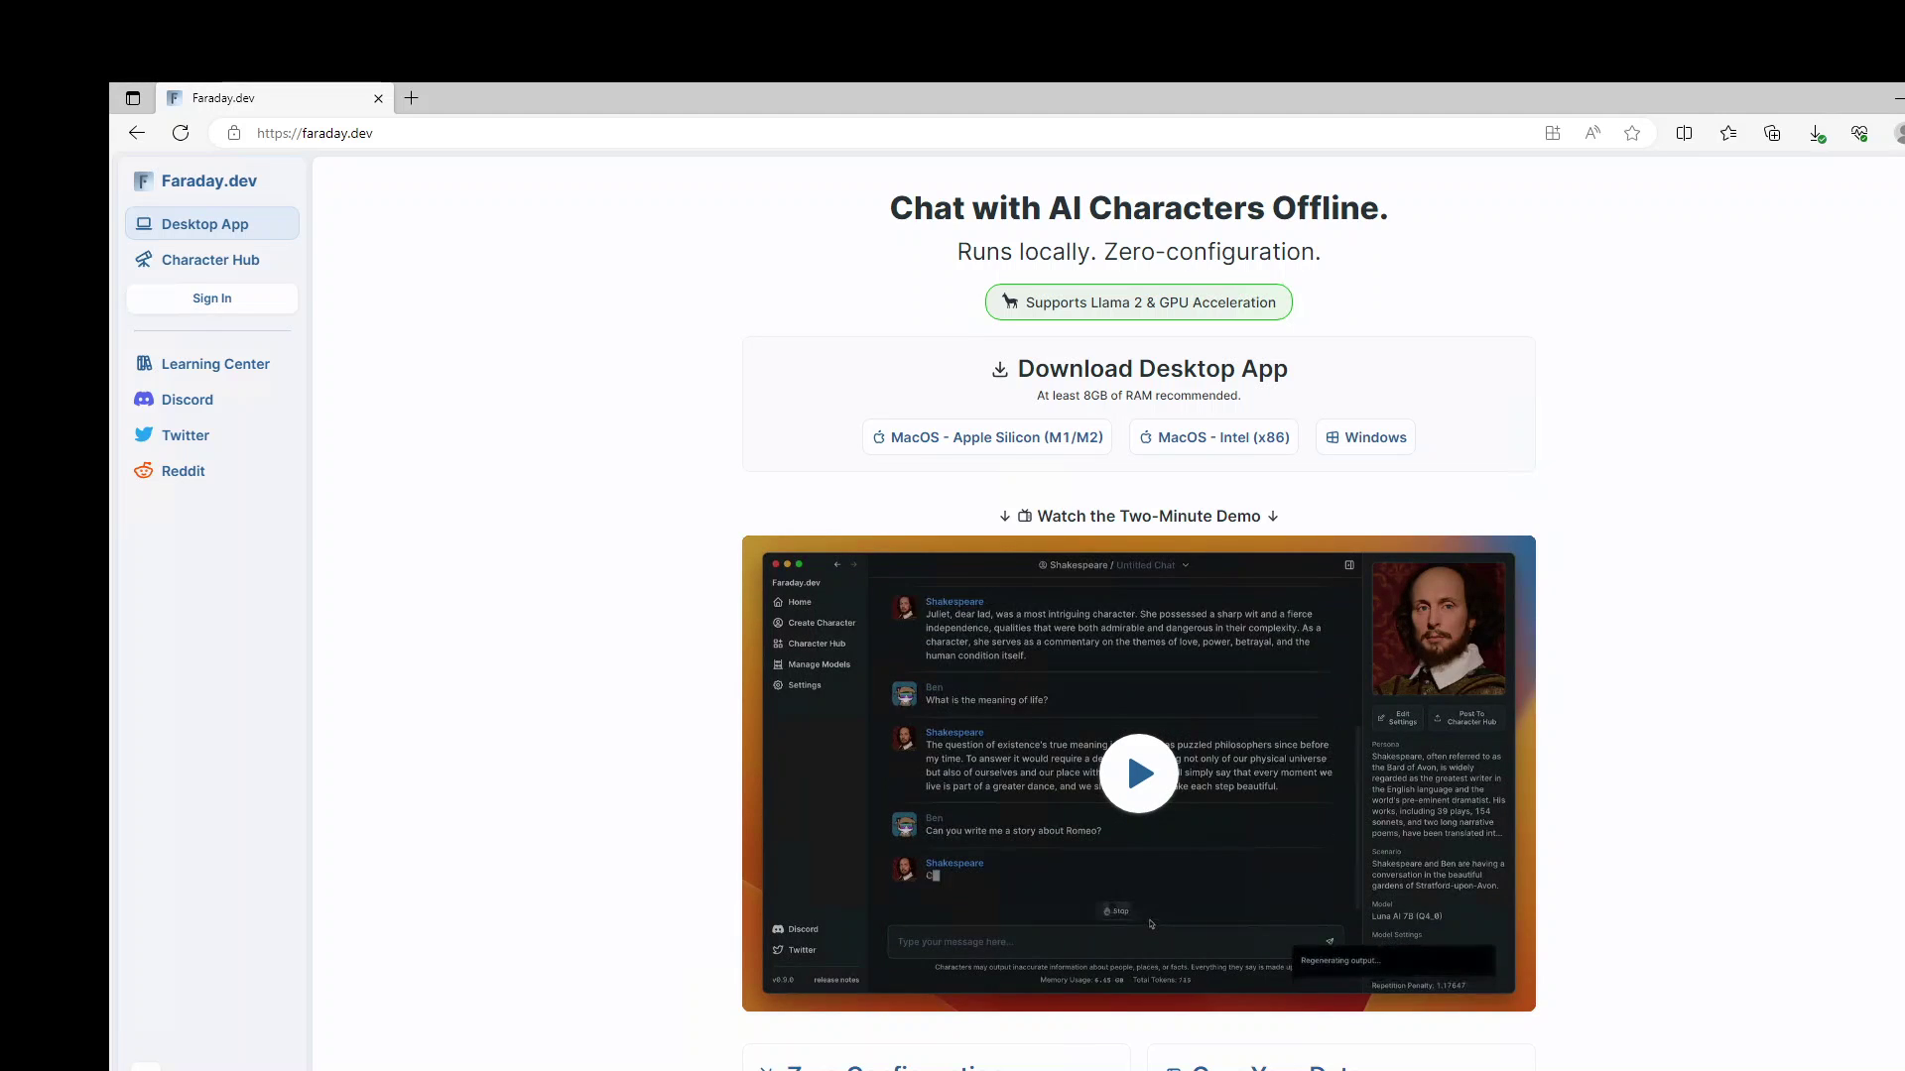
Zoom the Faraday.dev page in Edge and launch faraday-Setup-0.12.14.exe from Downloads.
key("alt+f")
left_click(1899, 271)
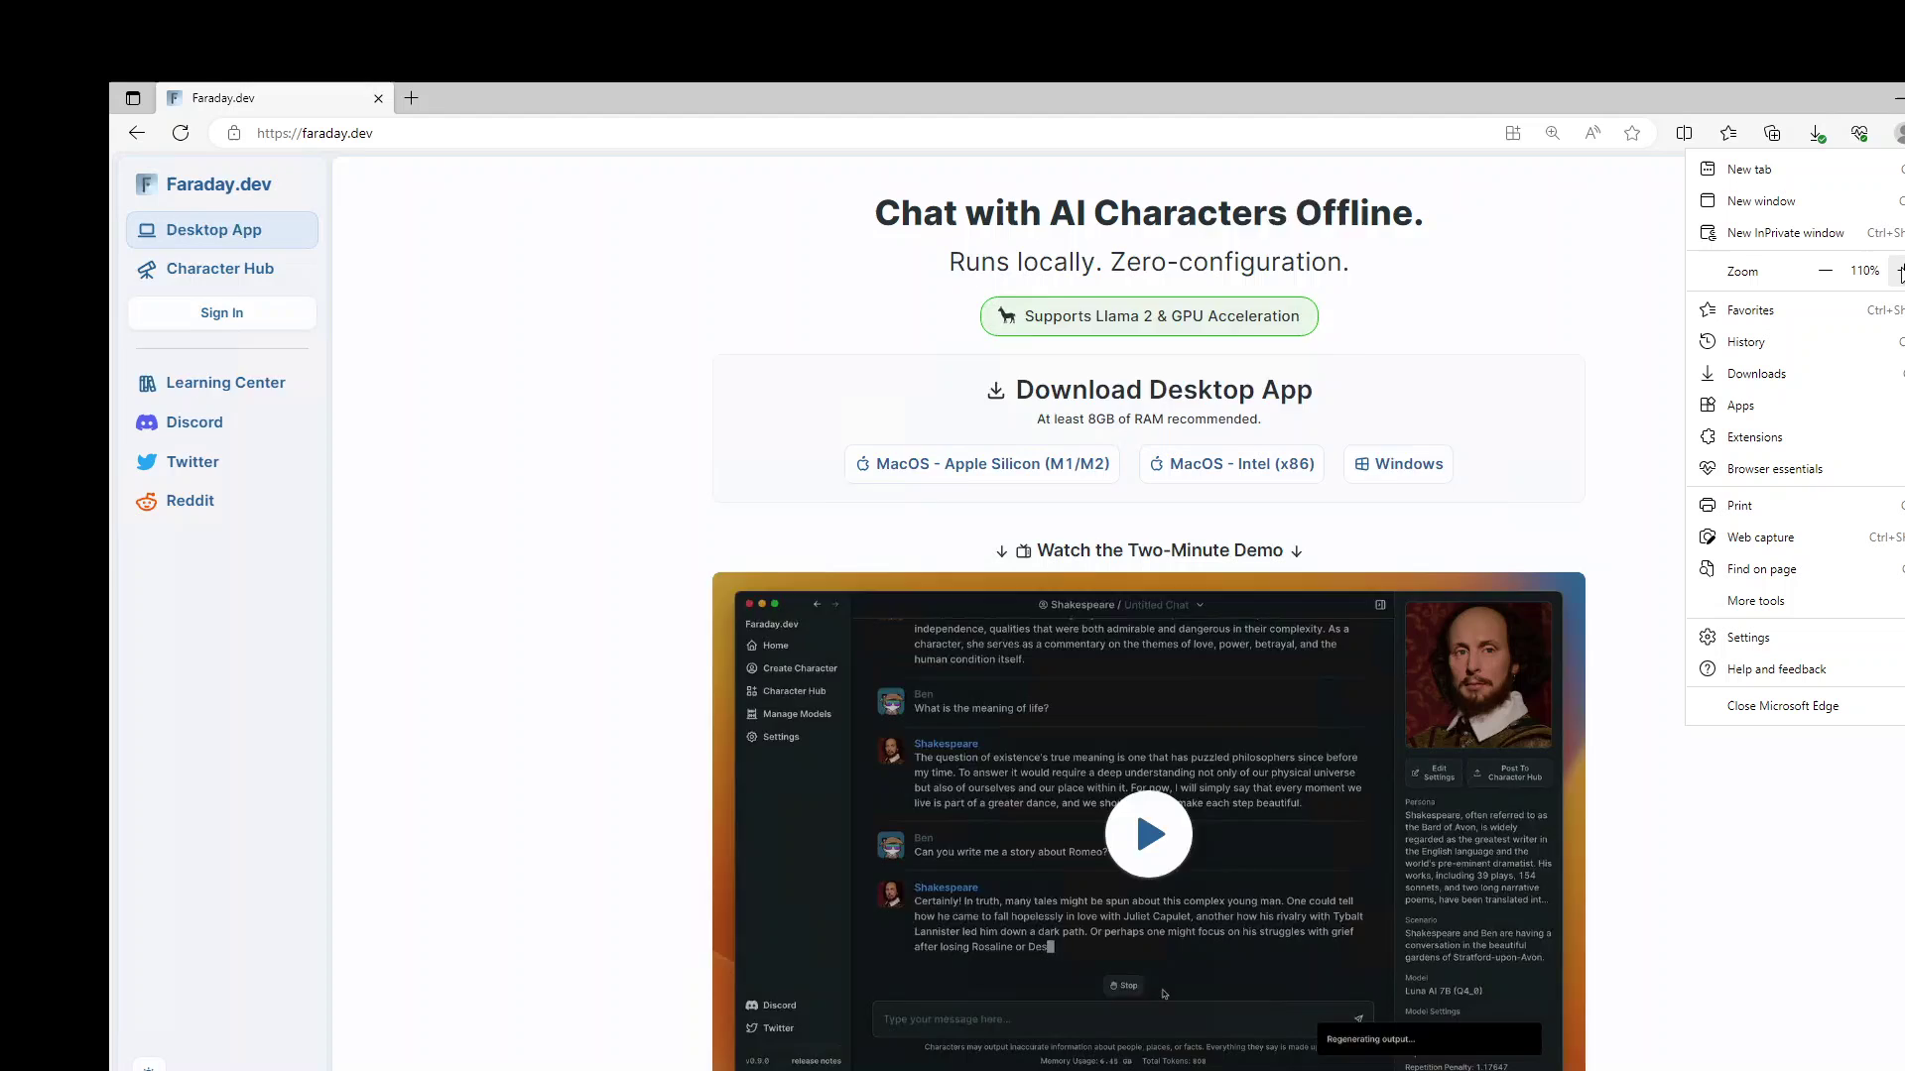
left_click(1899, 270)
left_click(1568, 419)
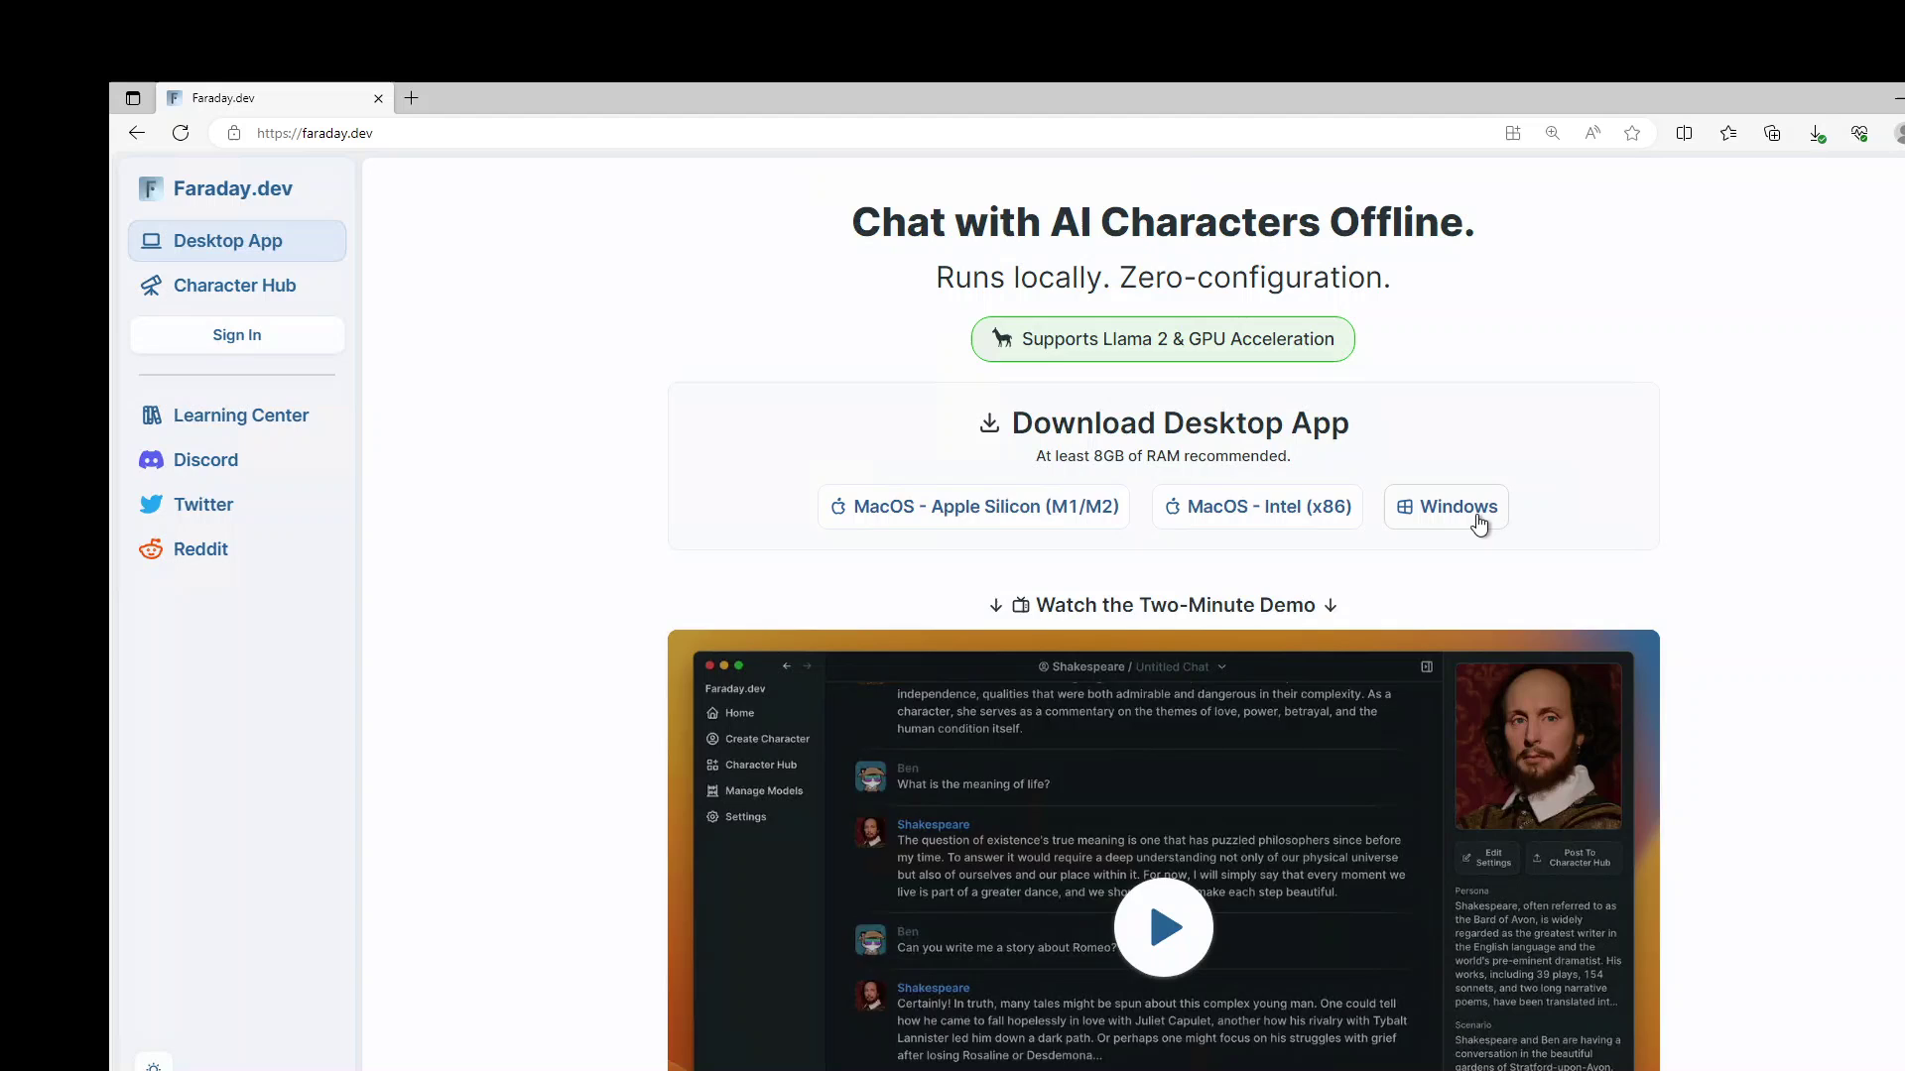
left_click(1816, 135)
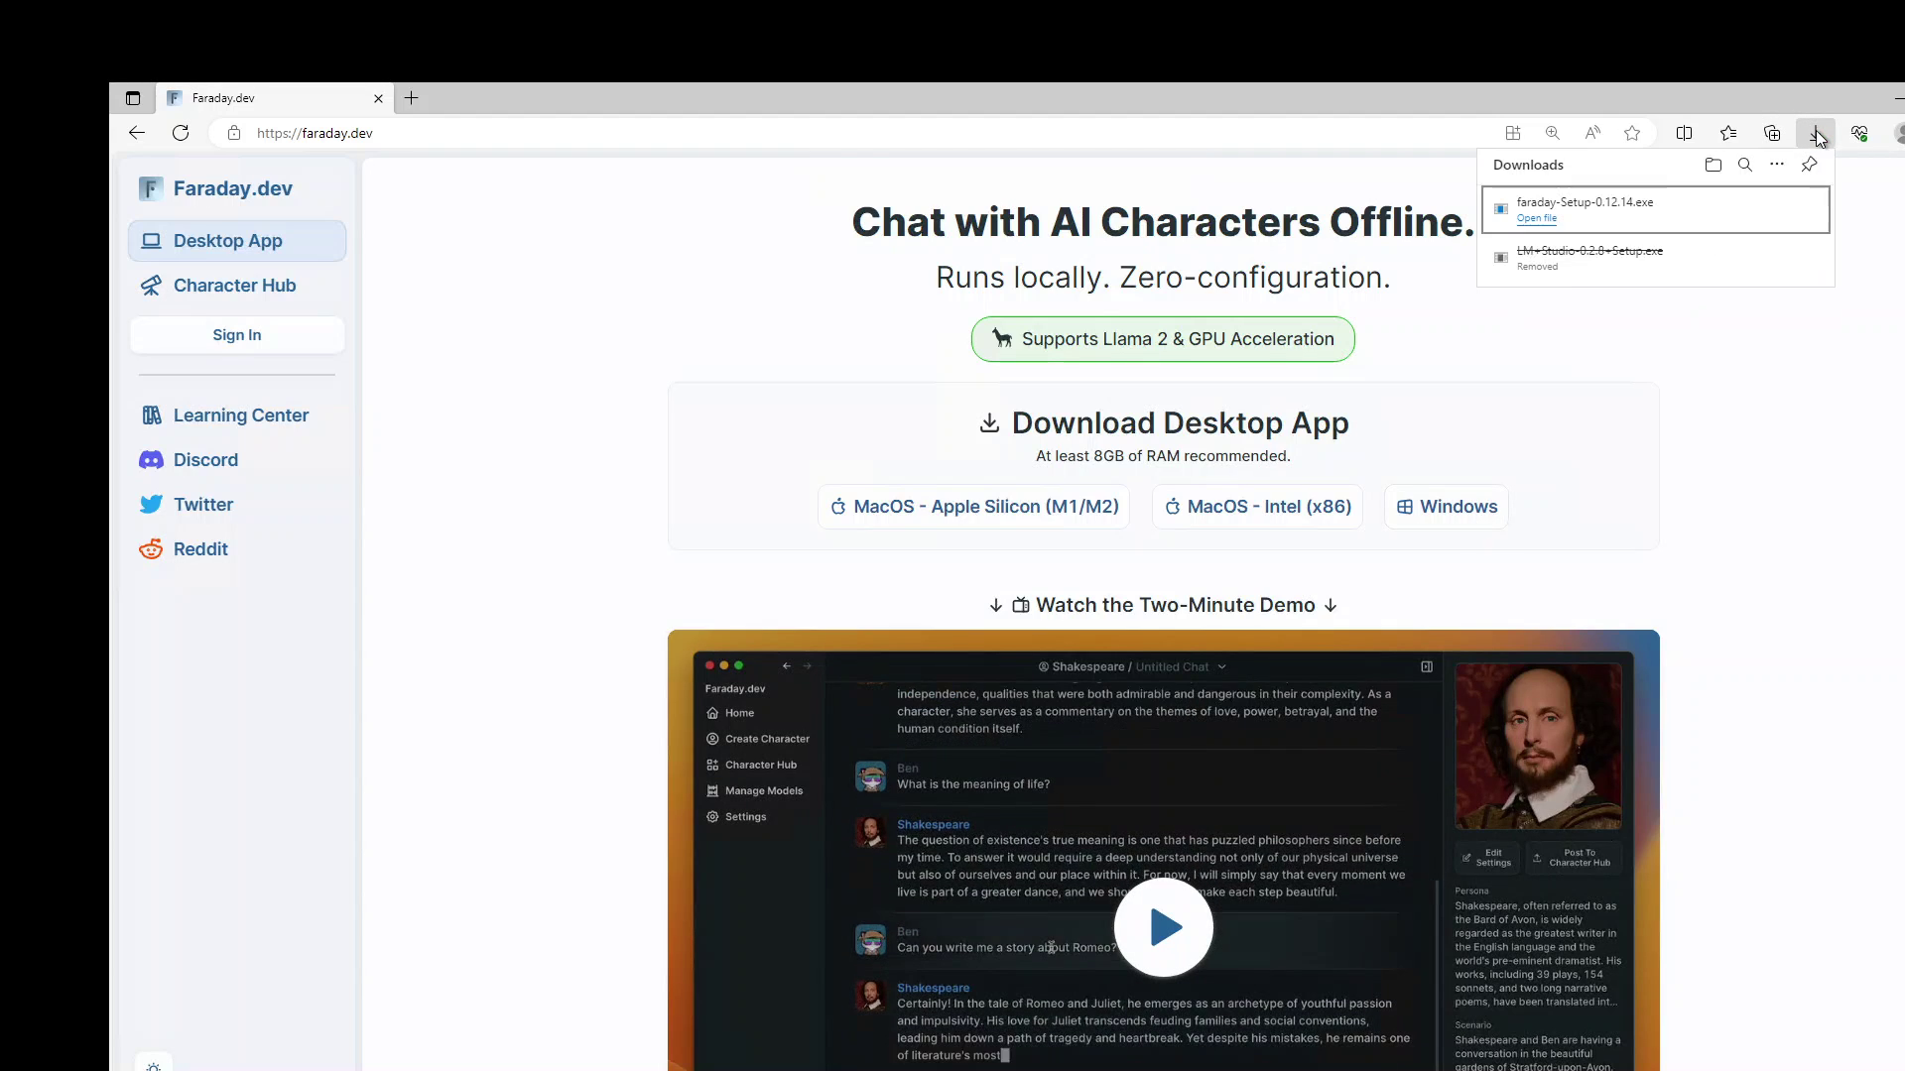
left_click(1537, 219)
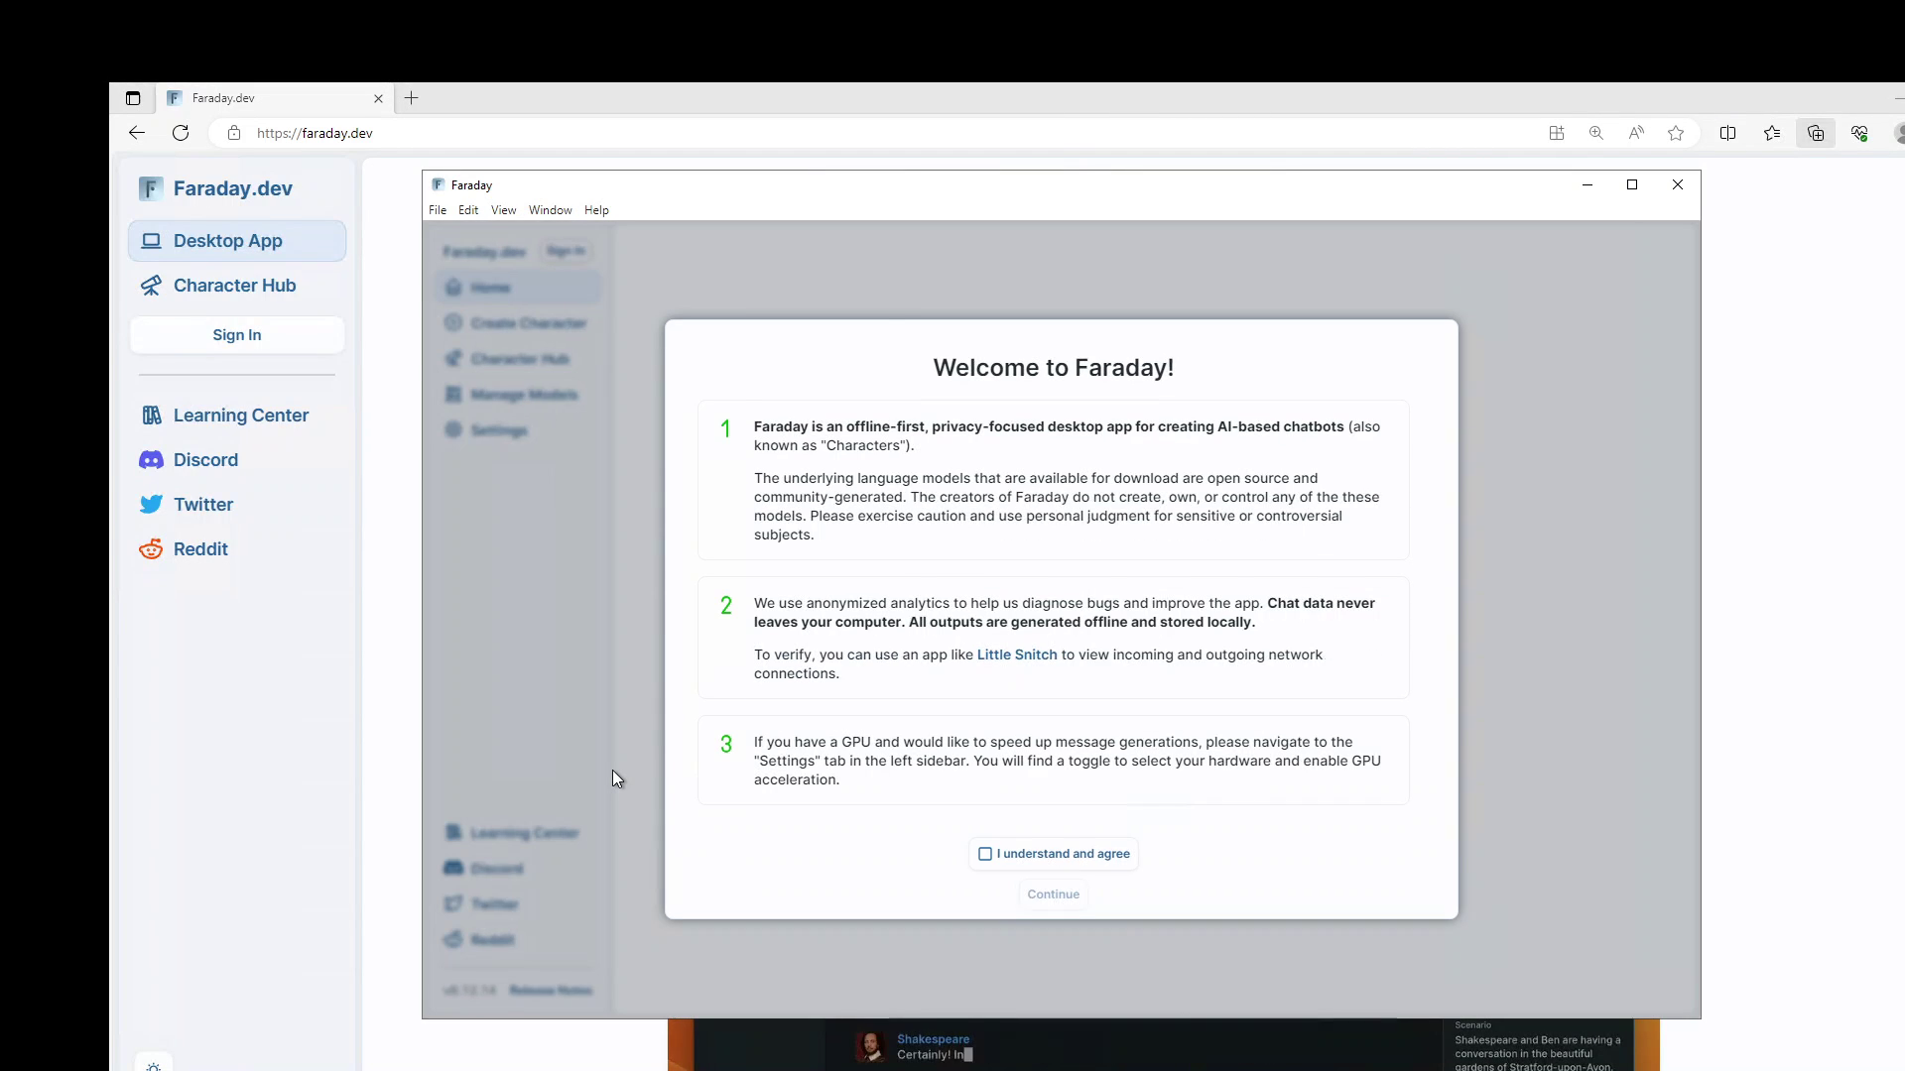
Agree to the welcome terms, continue, and look over the Window and View menus.
left_click(987, 857)
left_click(1041, 898)
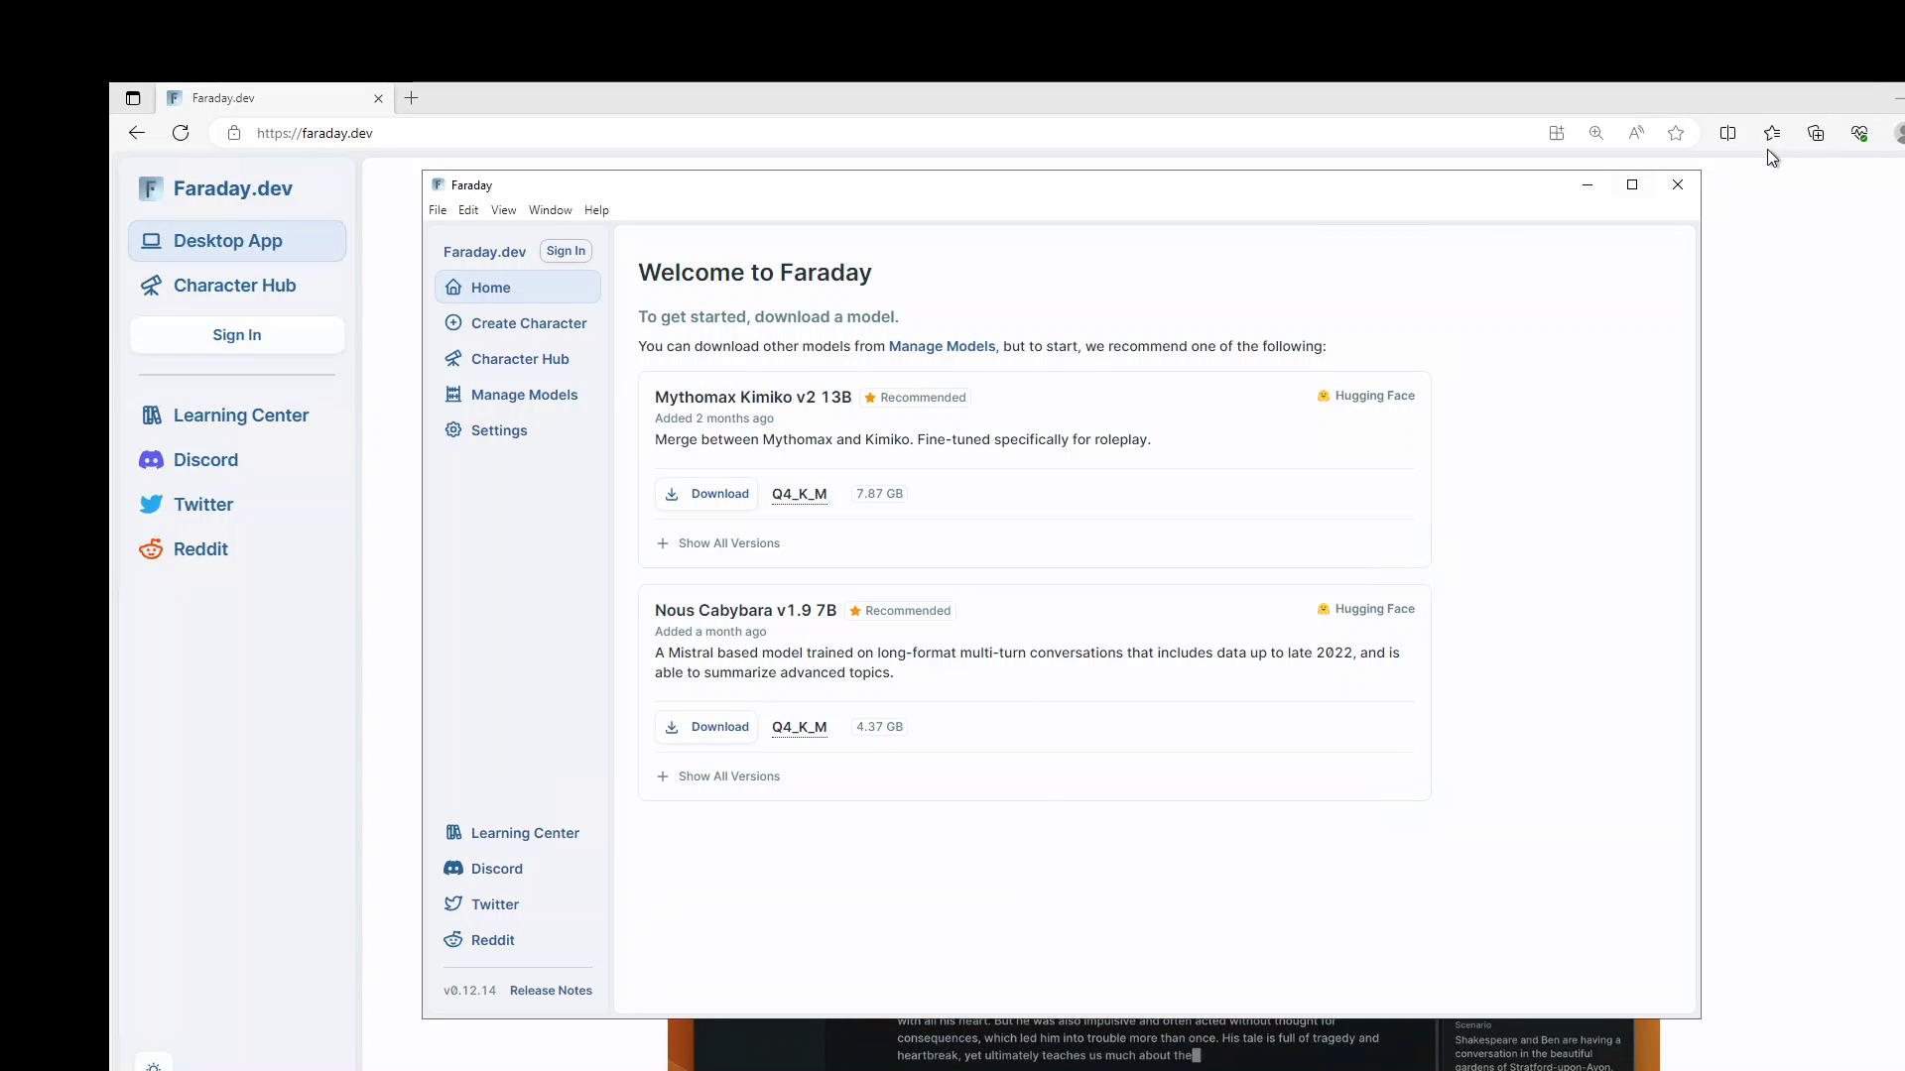
left_click(556, 210)
left_click(550, 210)
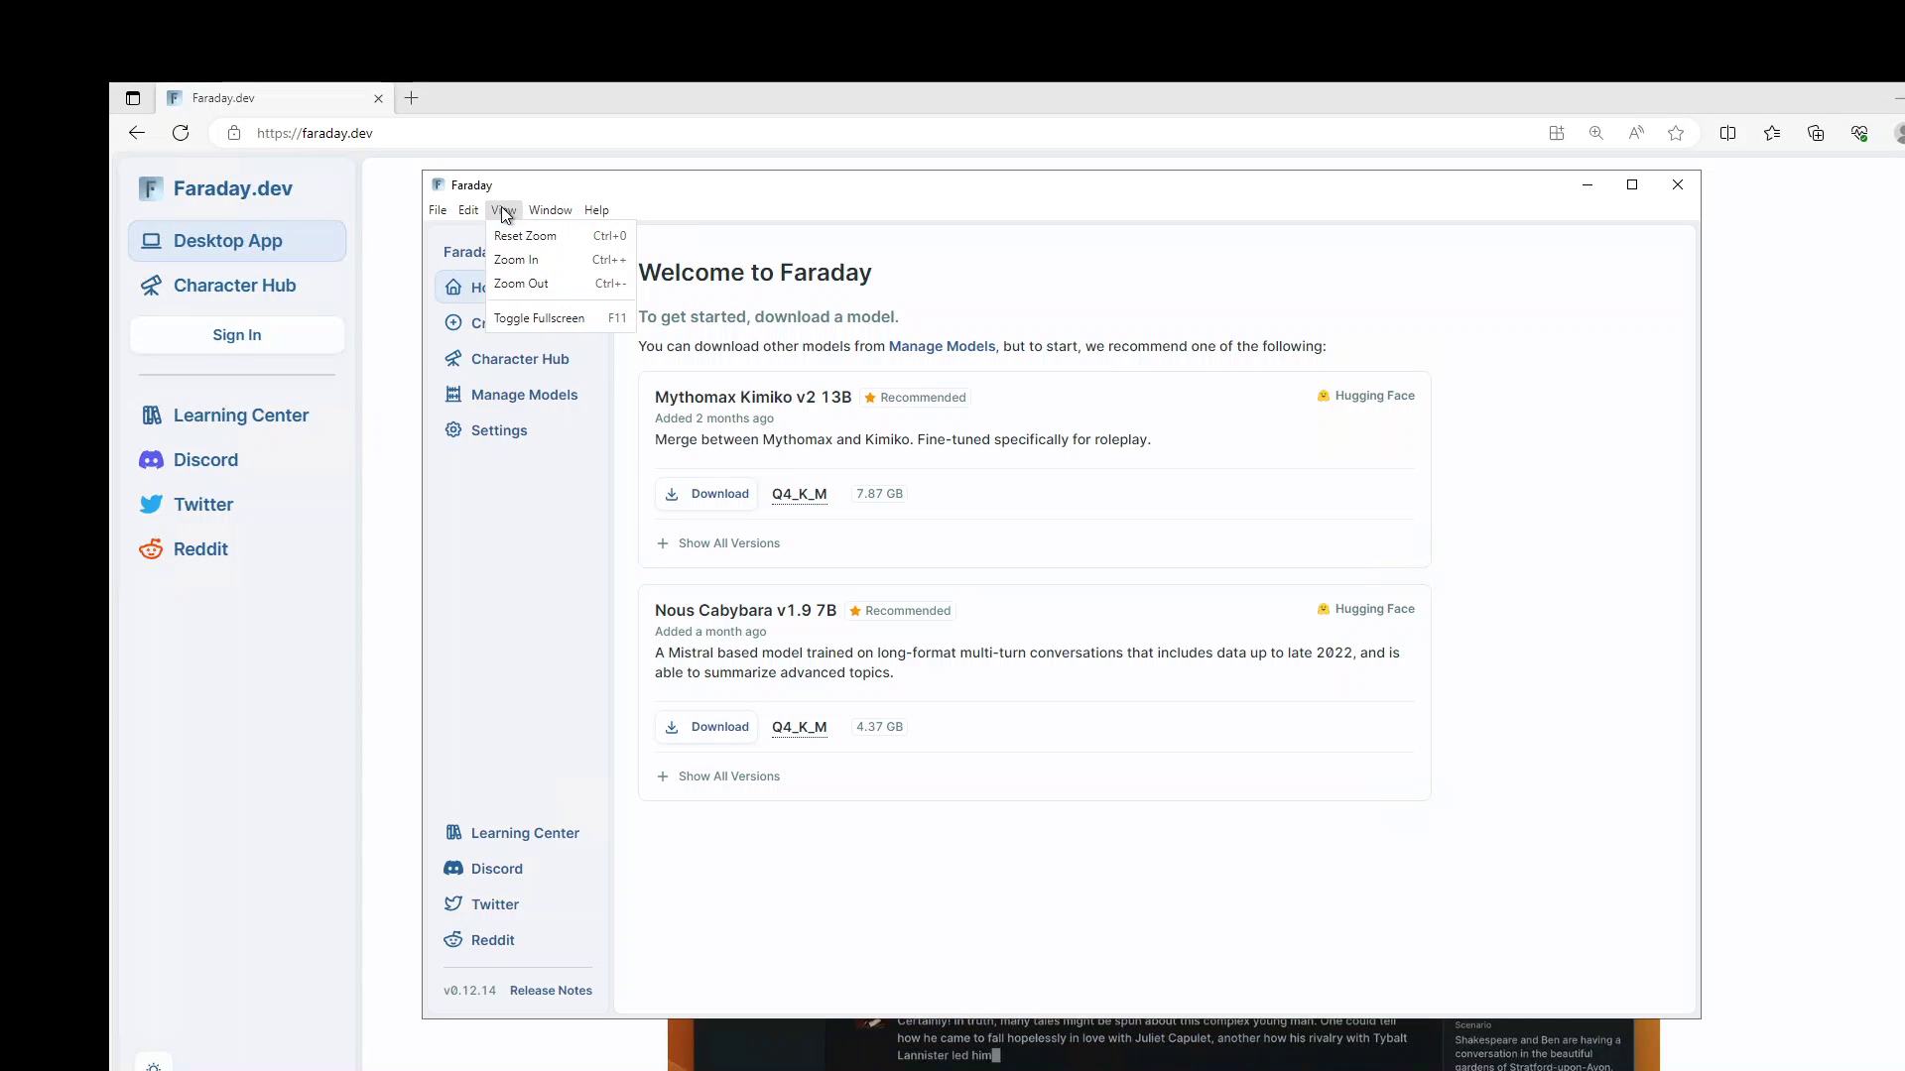
Look over the Edit menu, then move and maximize the Faraday window.
left_click(476, 210)
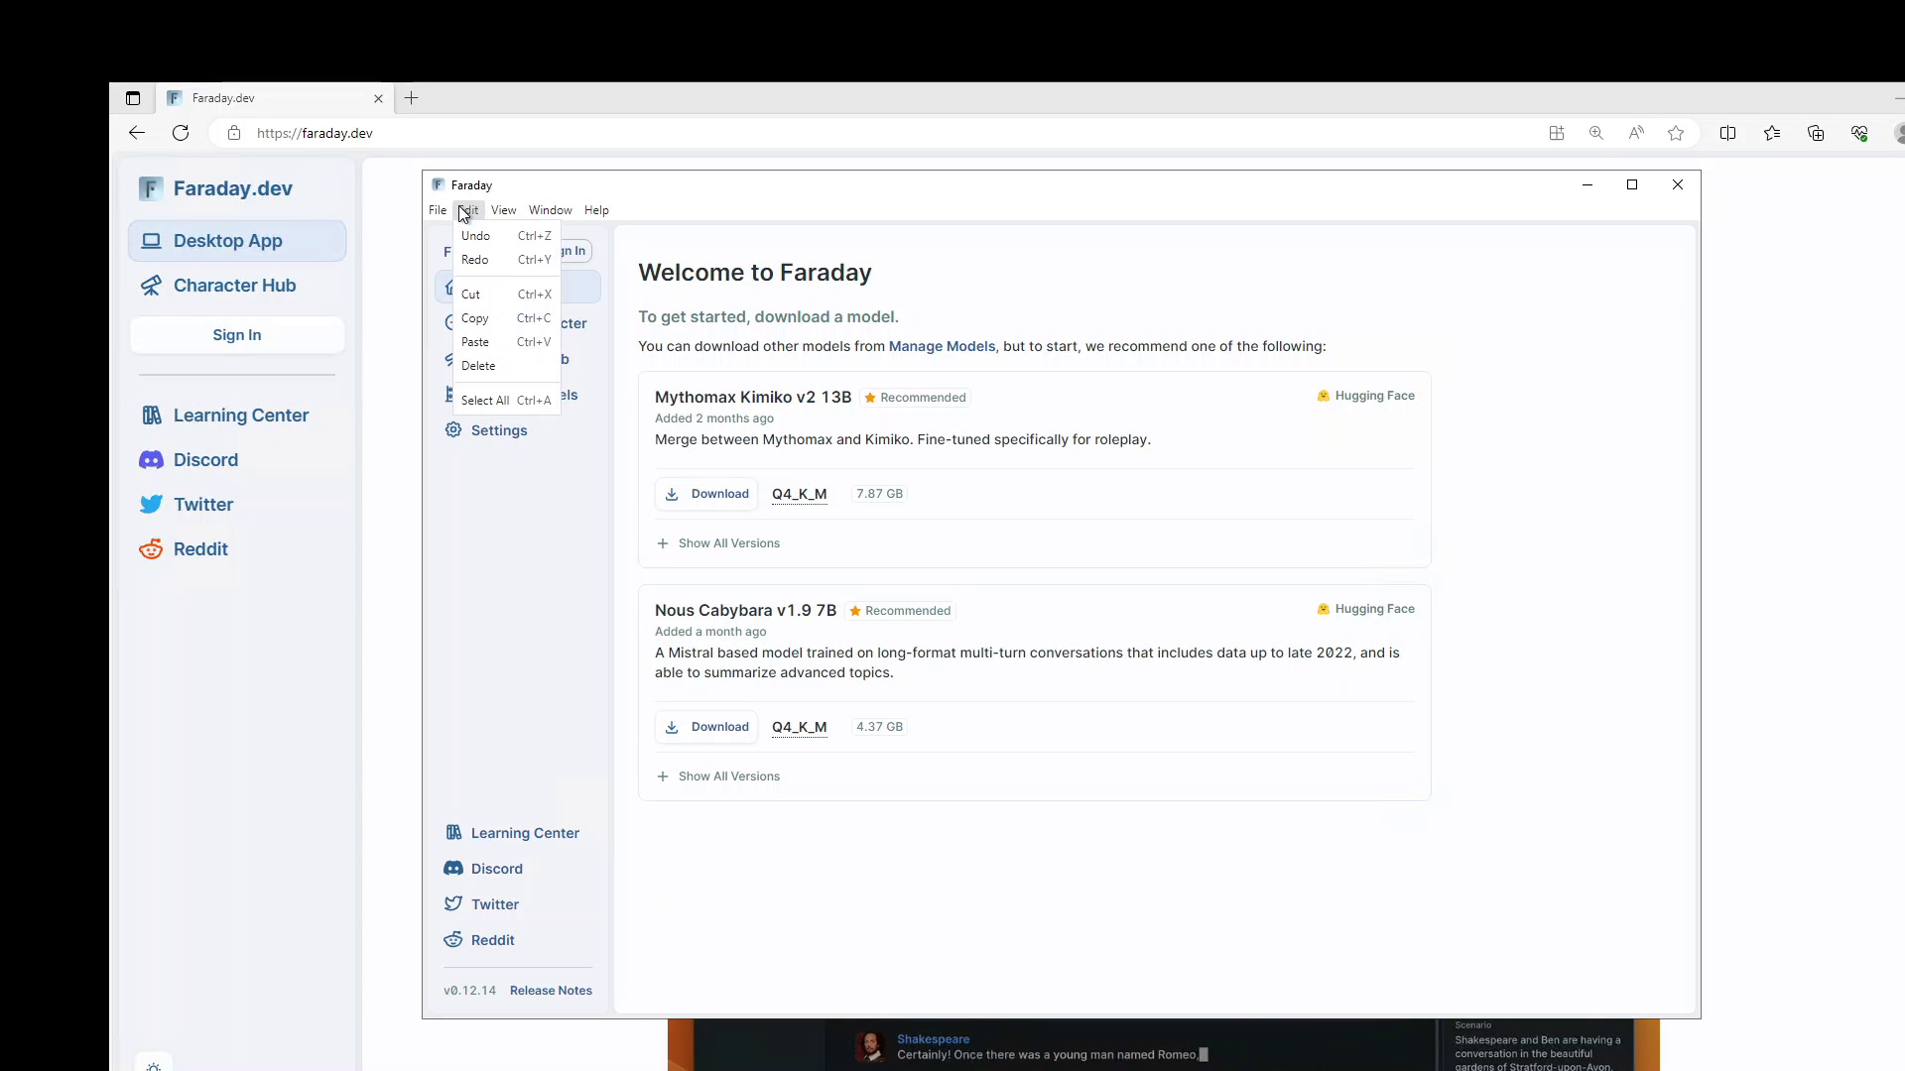
mouse_move(501, 210)
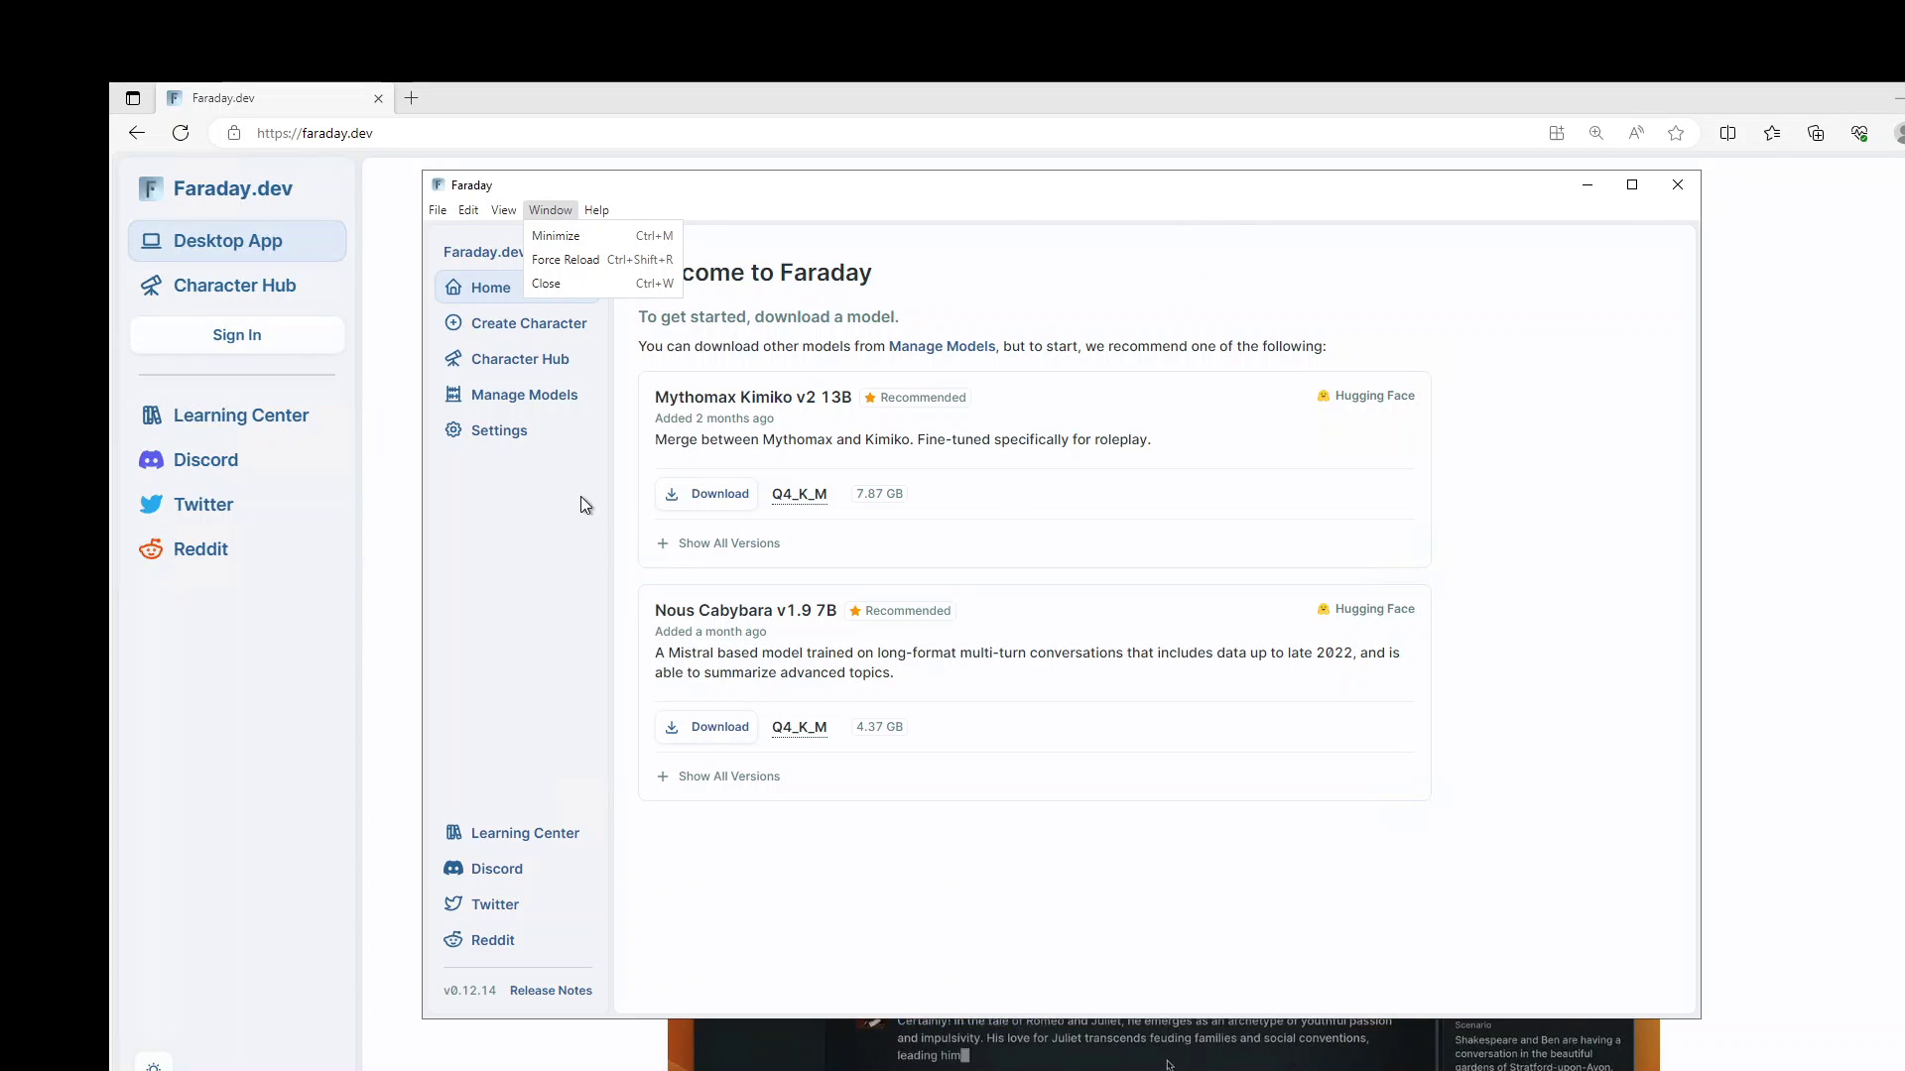
left_click(468, 538)
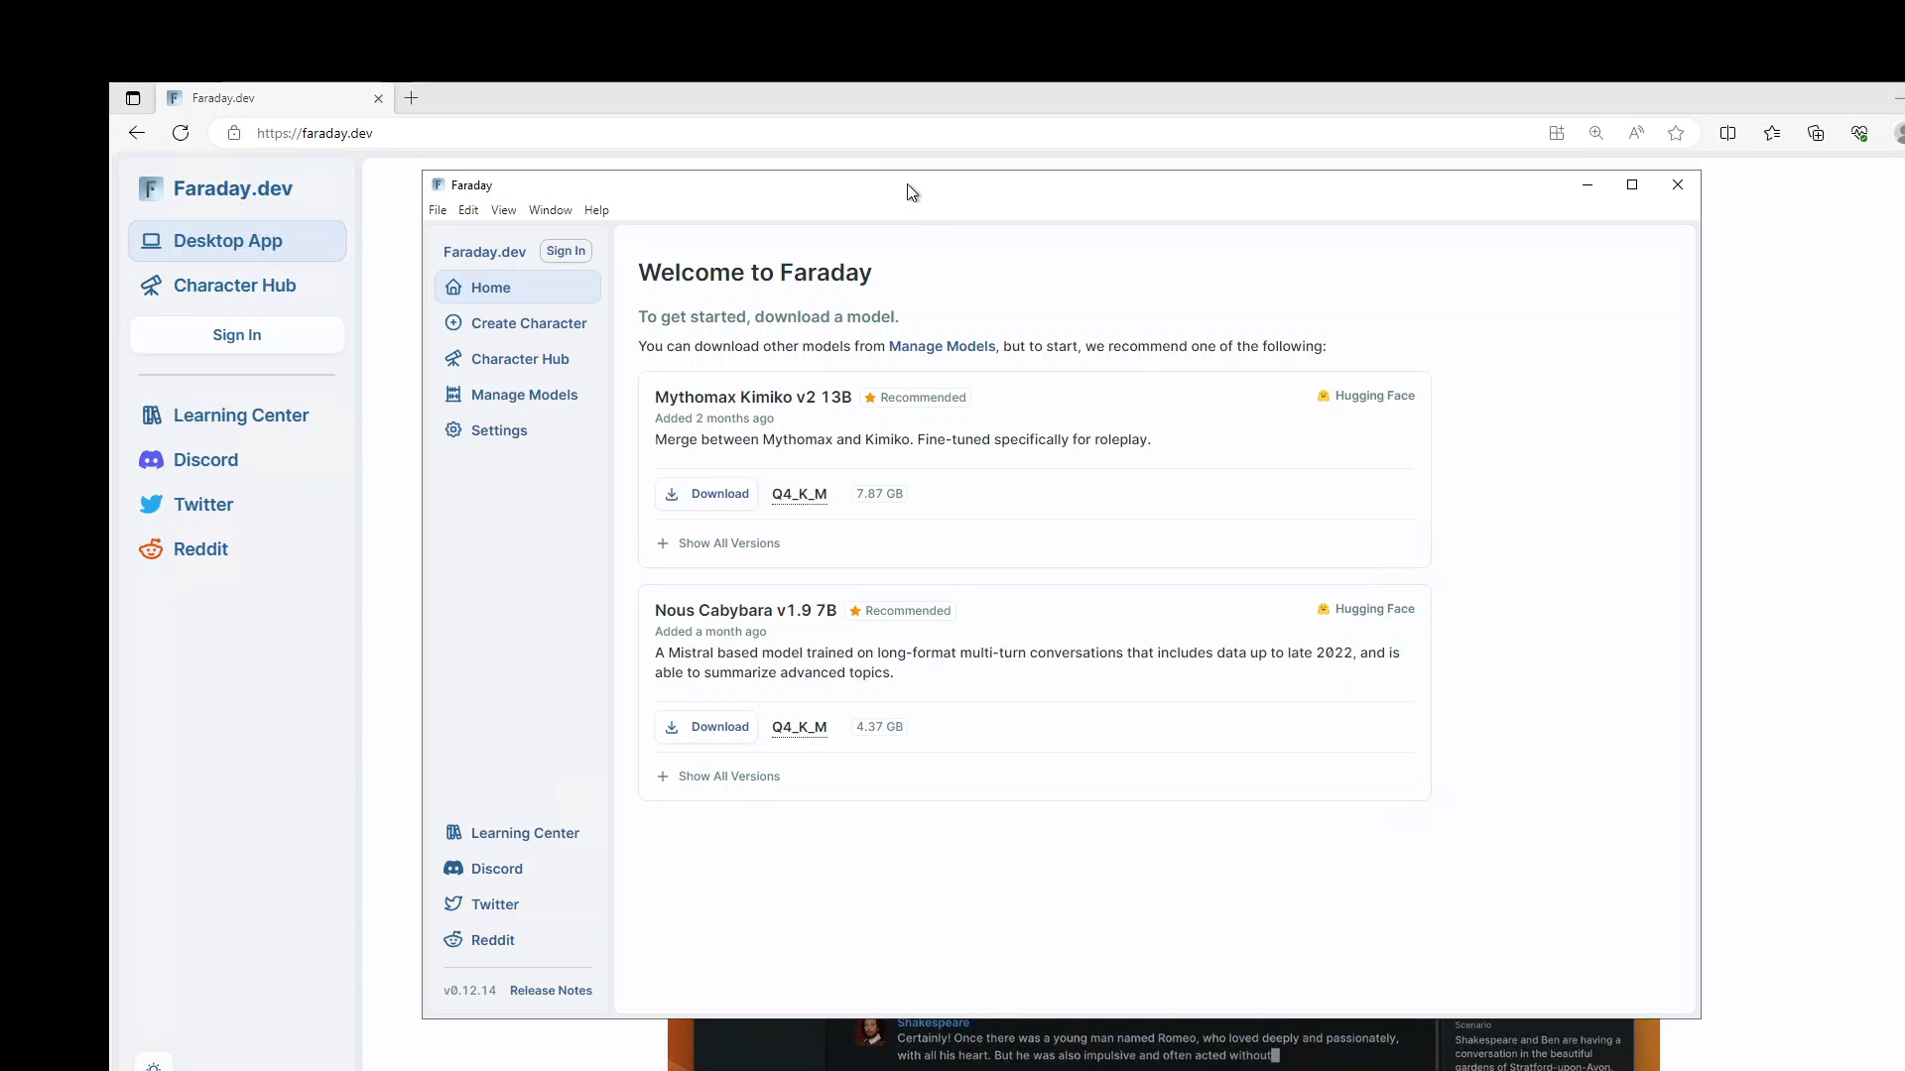
mouse_move(940, 182)
left_mouse_down()
mouse_move(1869, 180)
mouse_move(913, 186)
left_mouse_up()
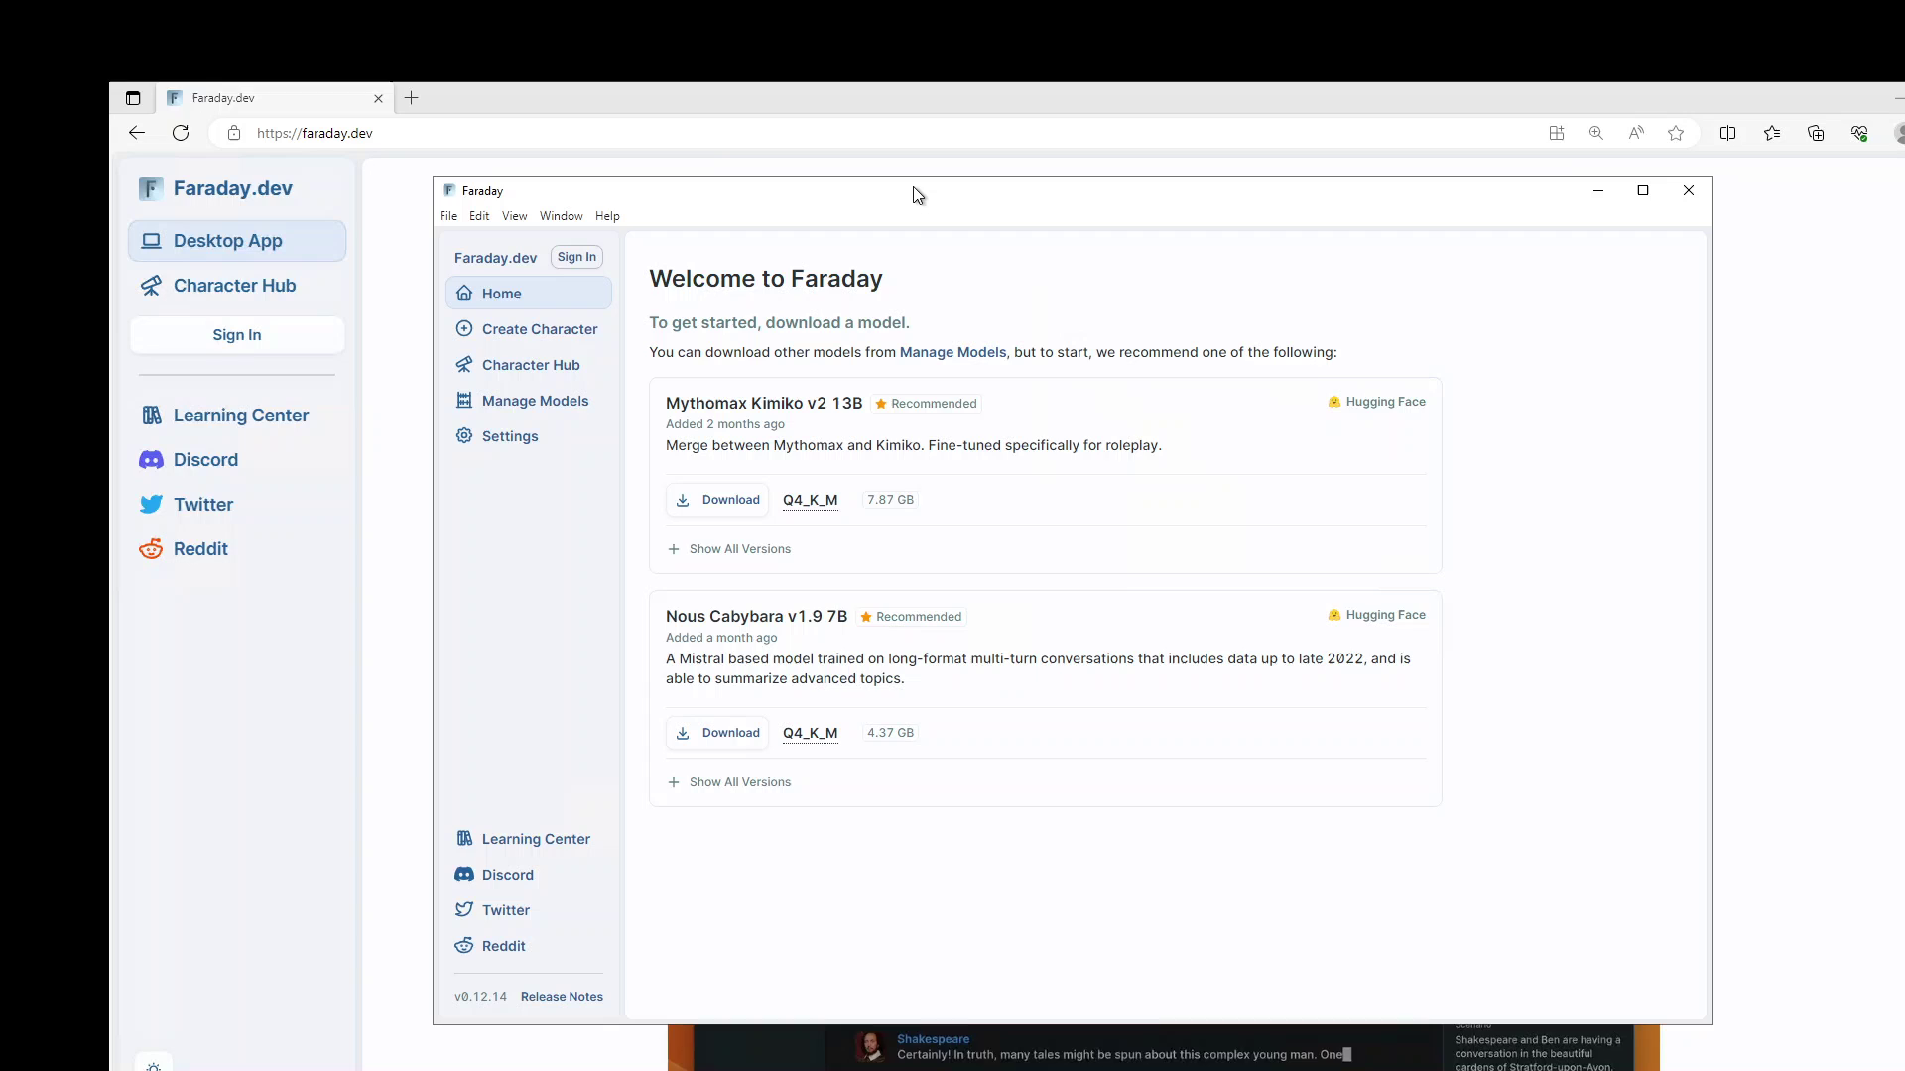
double_click(913, 187)
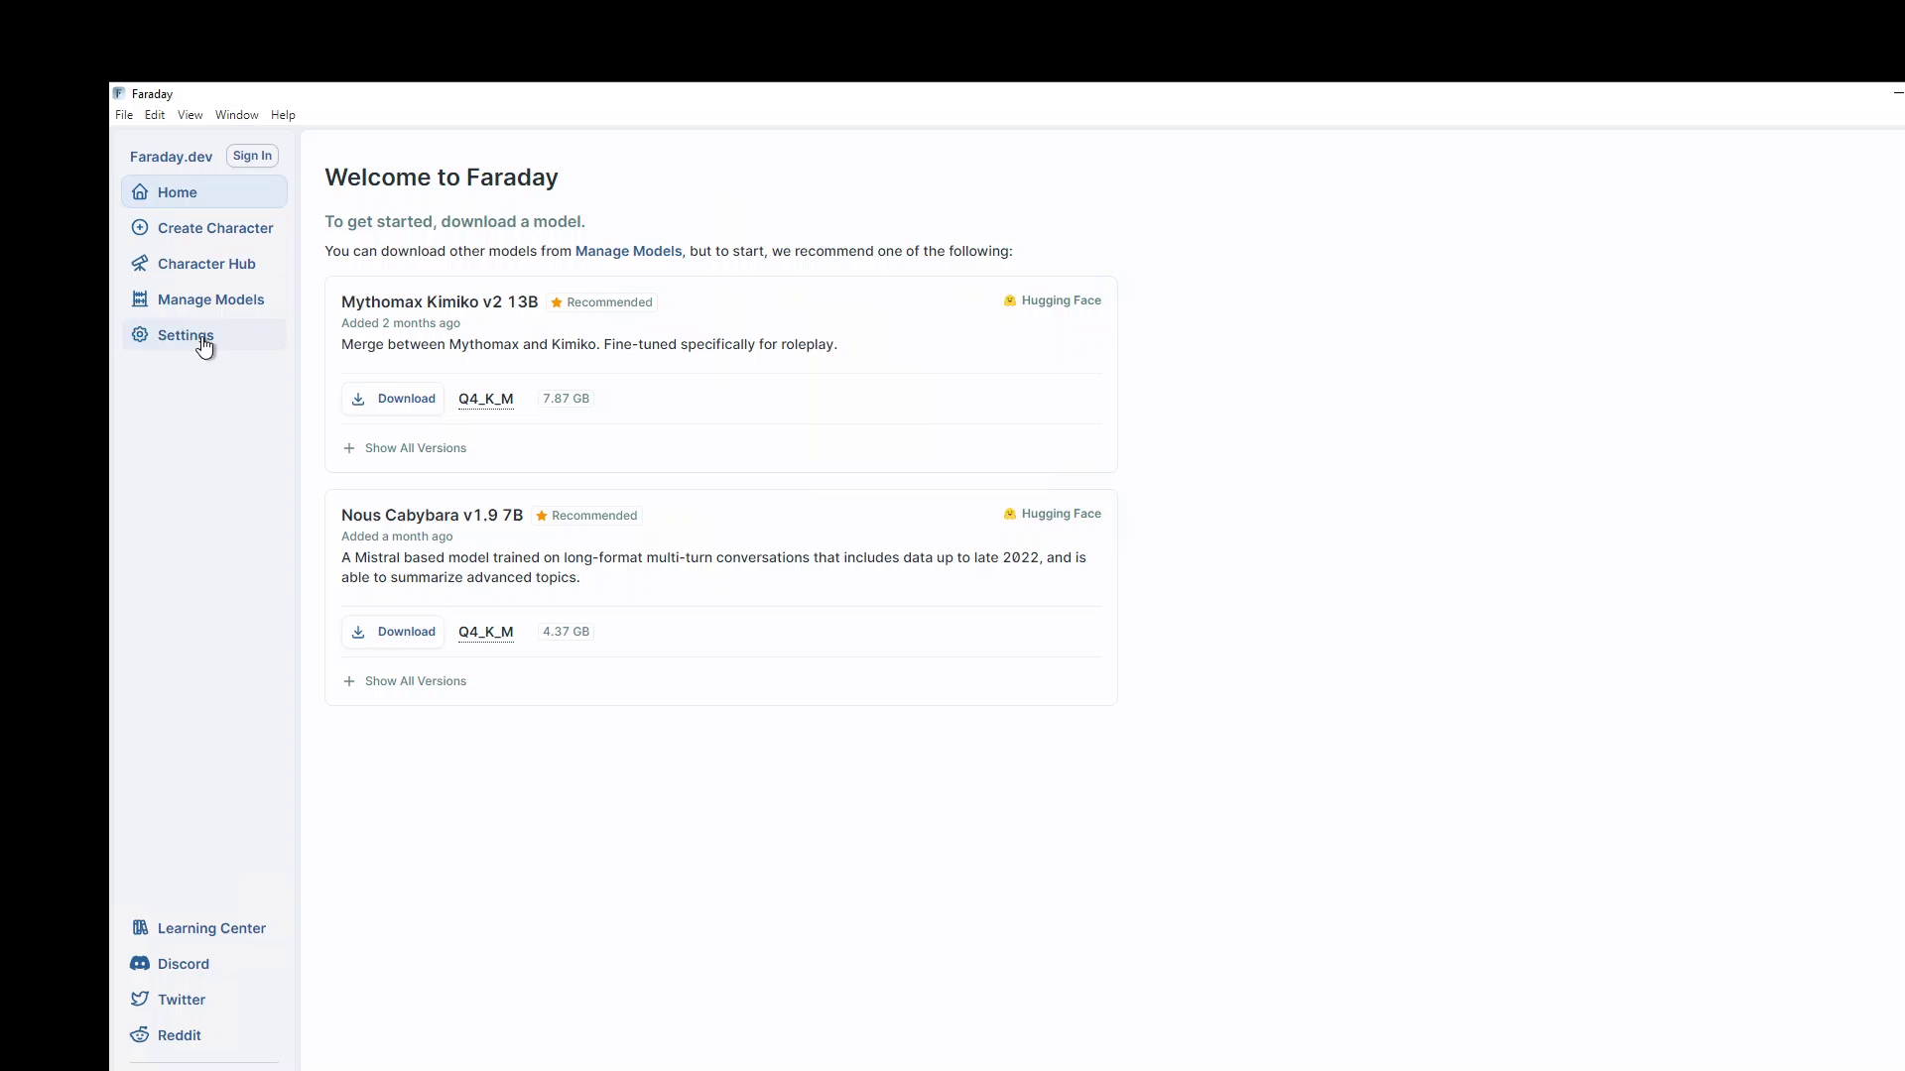
Open the Character Hub from the sidebar to browse trending characters like Aegis and Kaito.
left_click(191, 266)
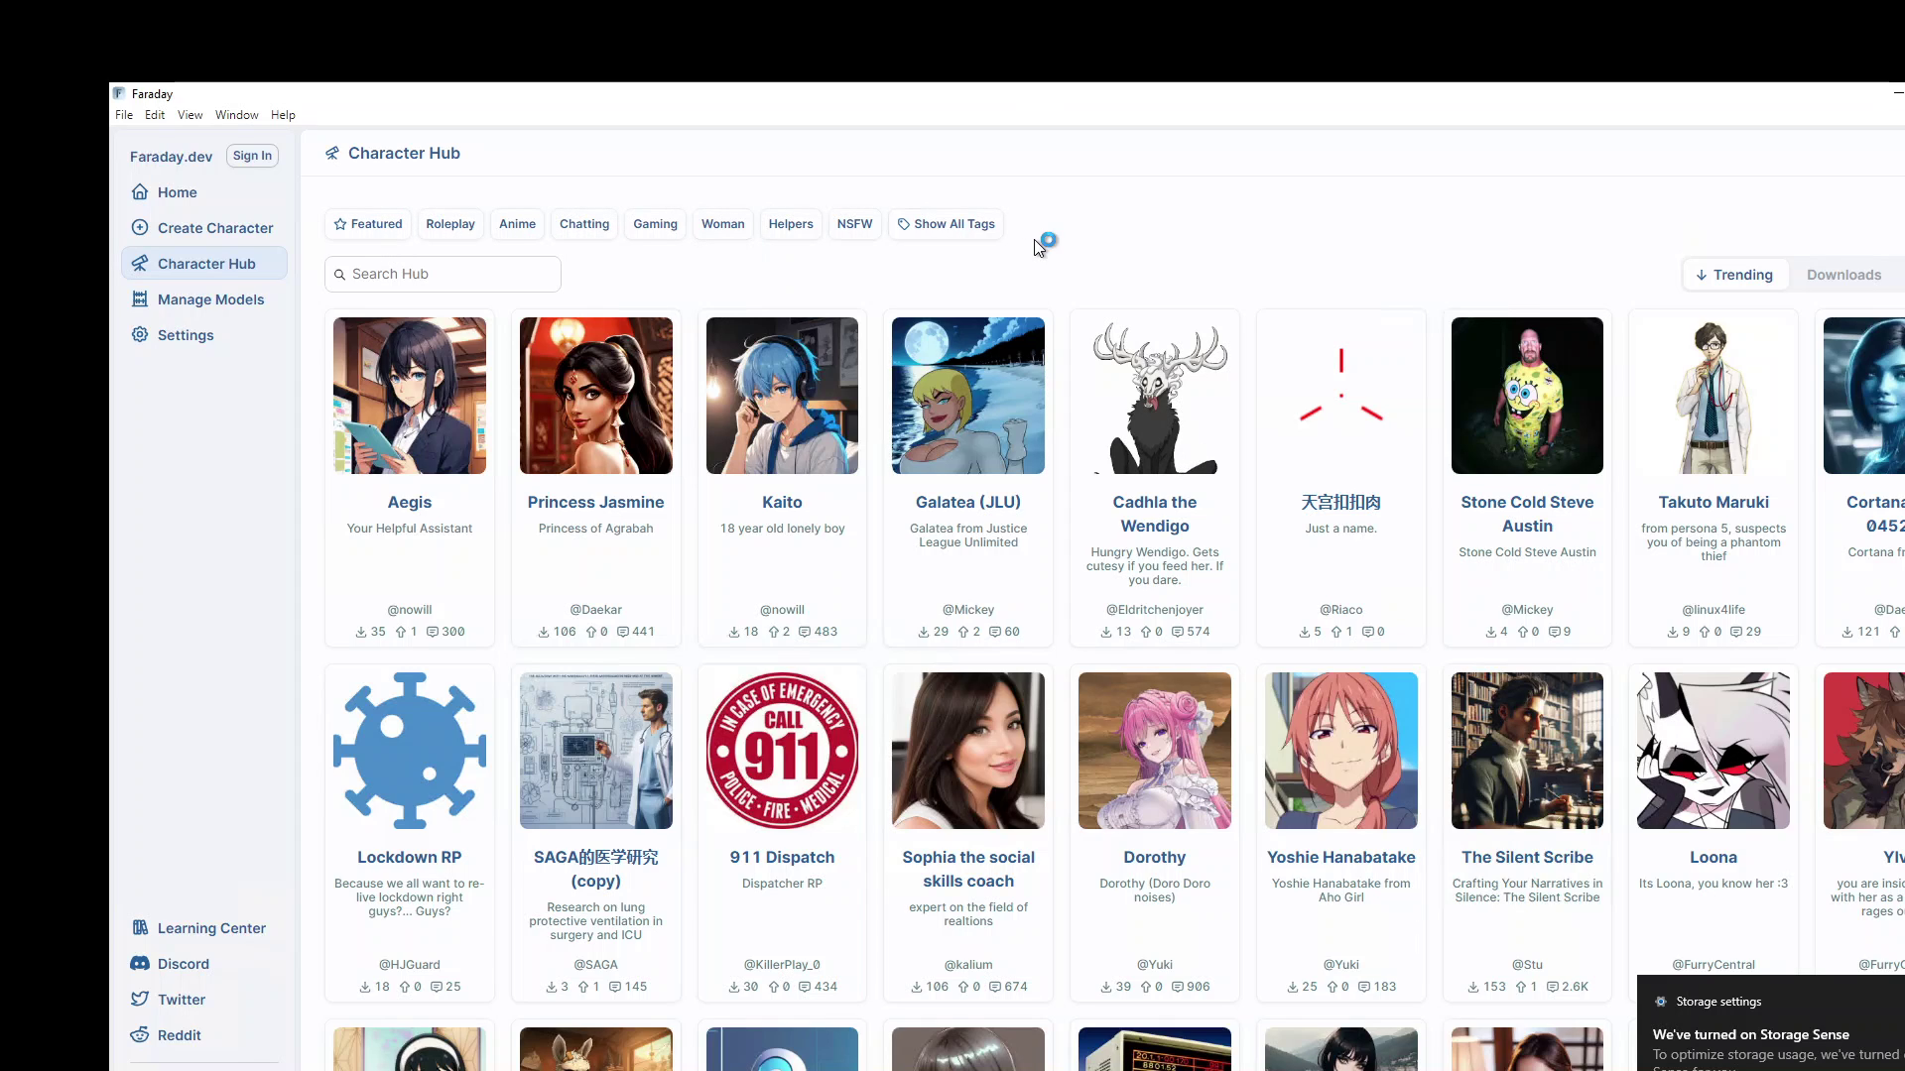
Open Manage Models and start downloading OpenHermes Mistral v2.5 7B.
left_click(280, 298)
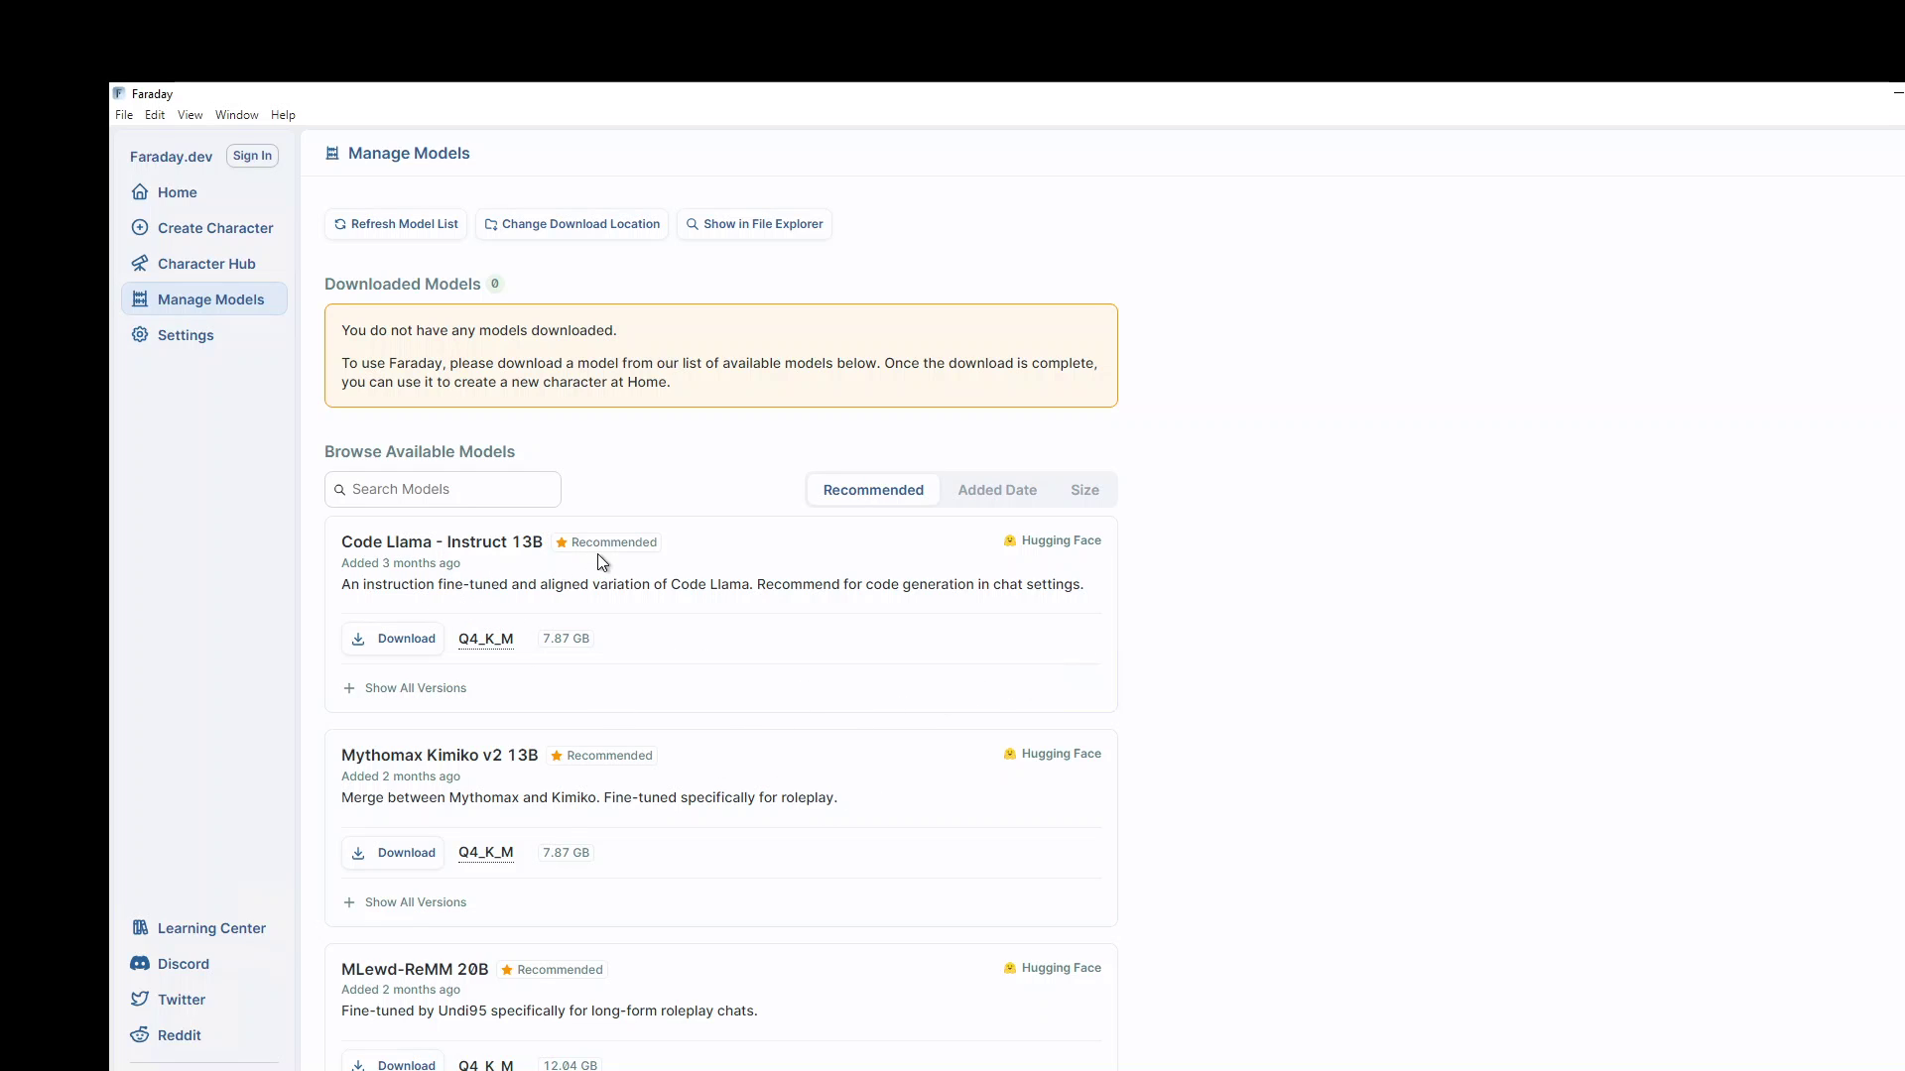
mouse_move(473, 656)
scroll(721, 640, "down", 5)
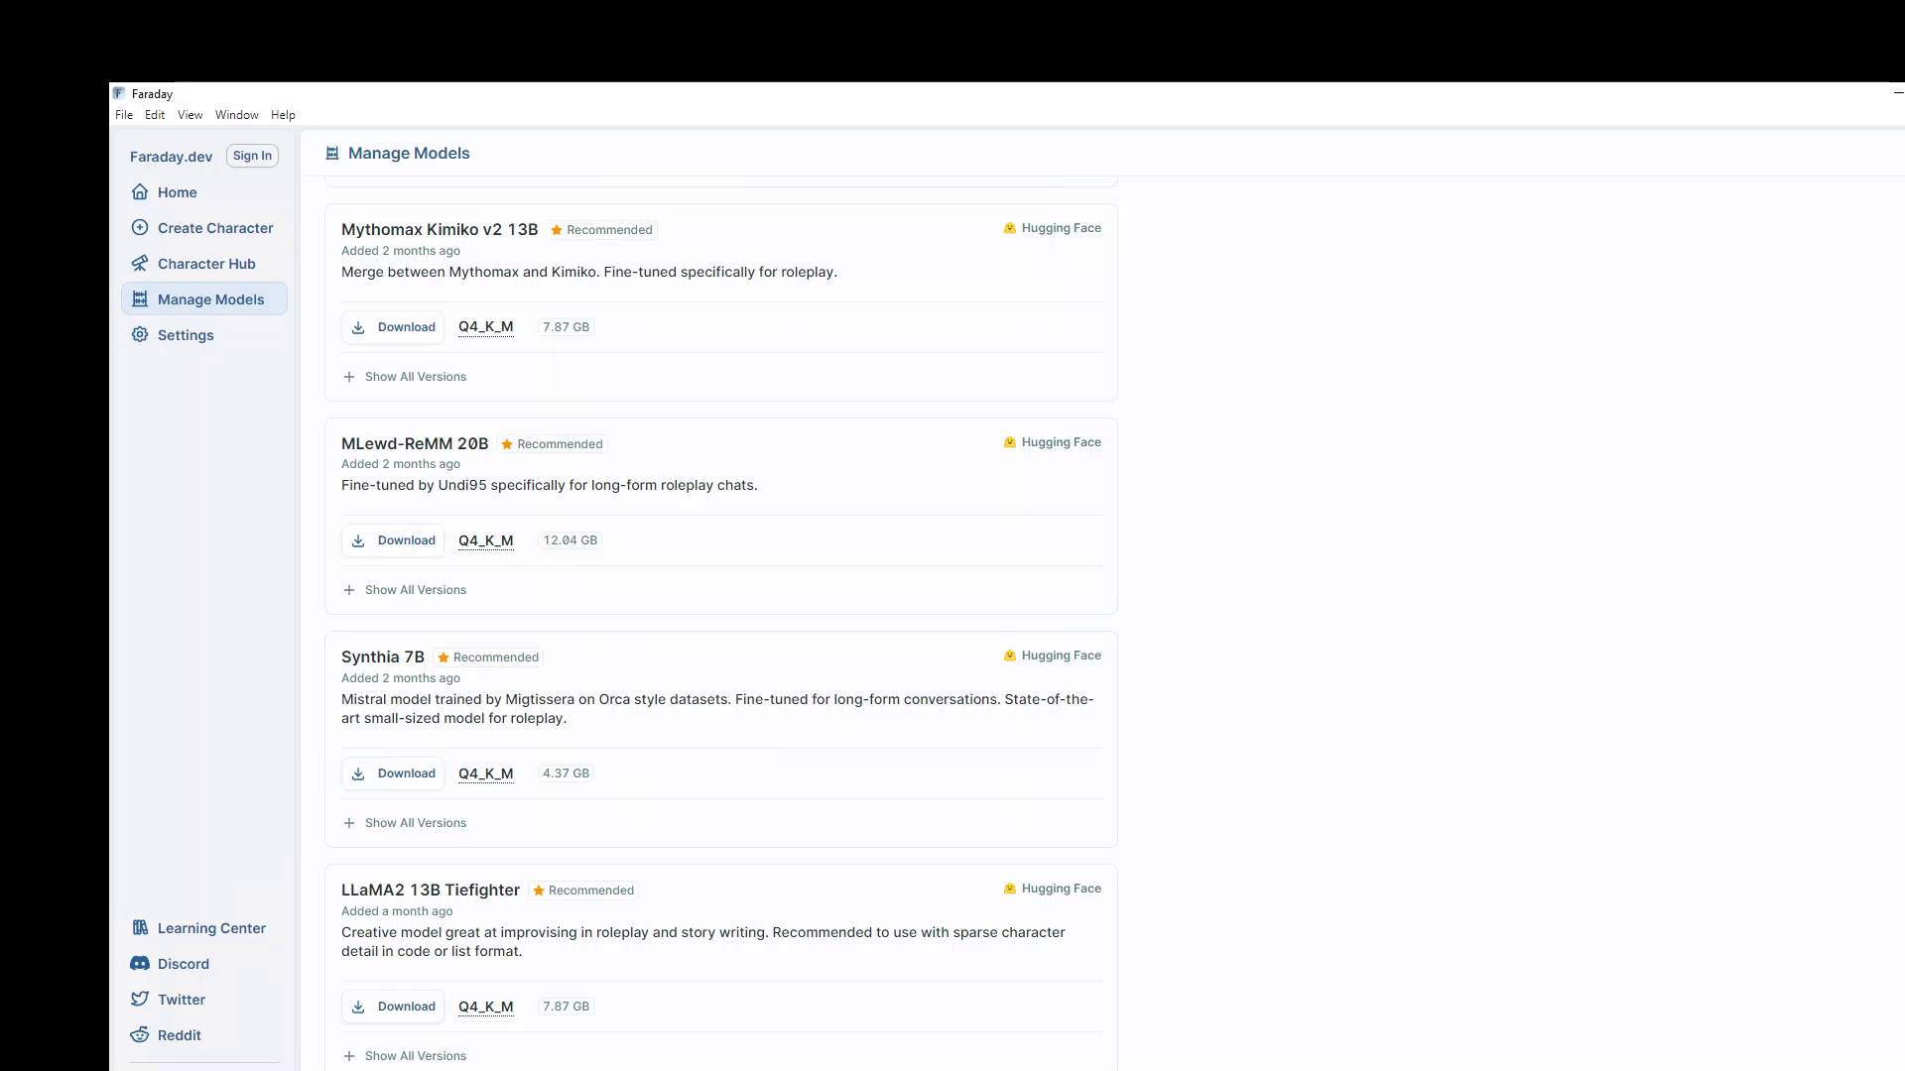
scroll(721, 635, "down", 2)
scroll(721, 635, "down", 1)
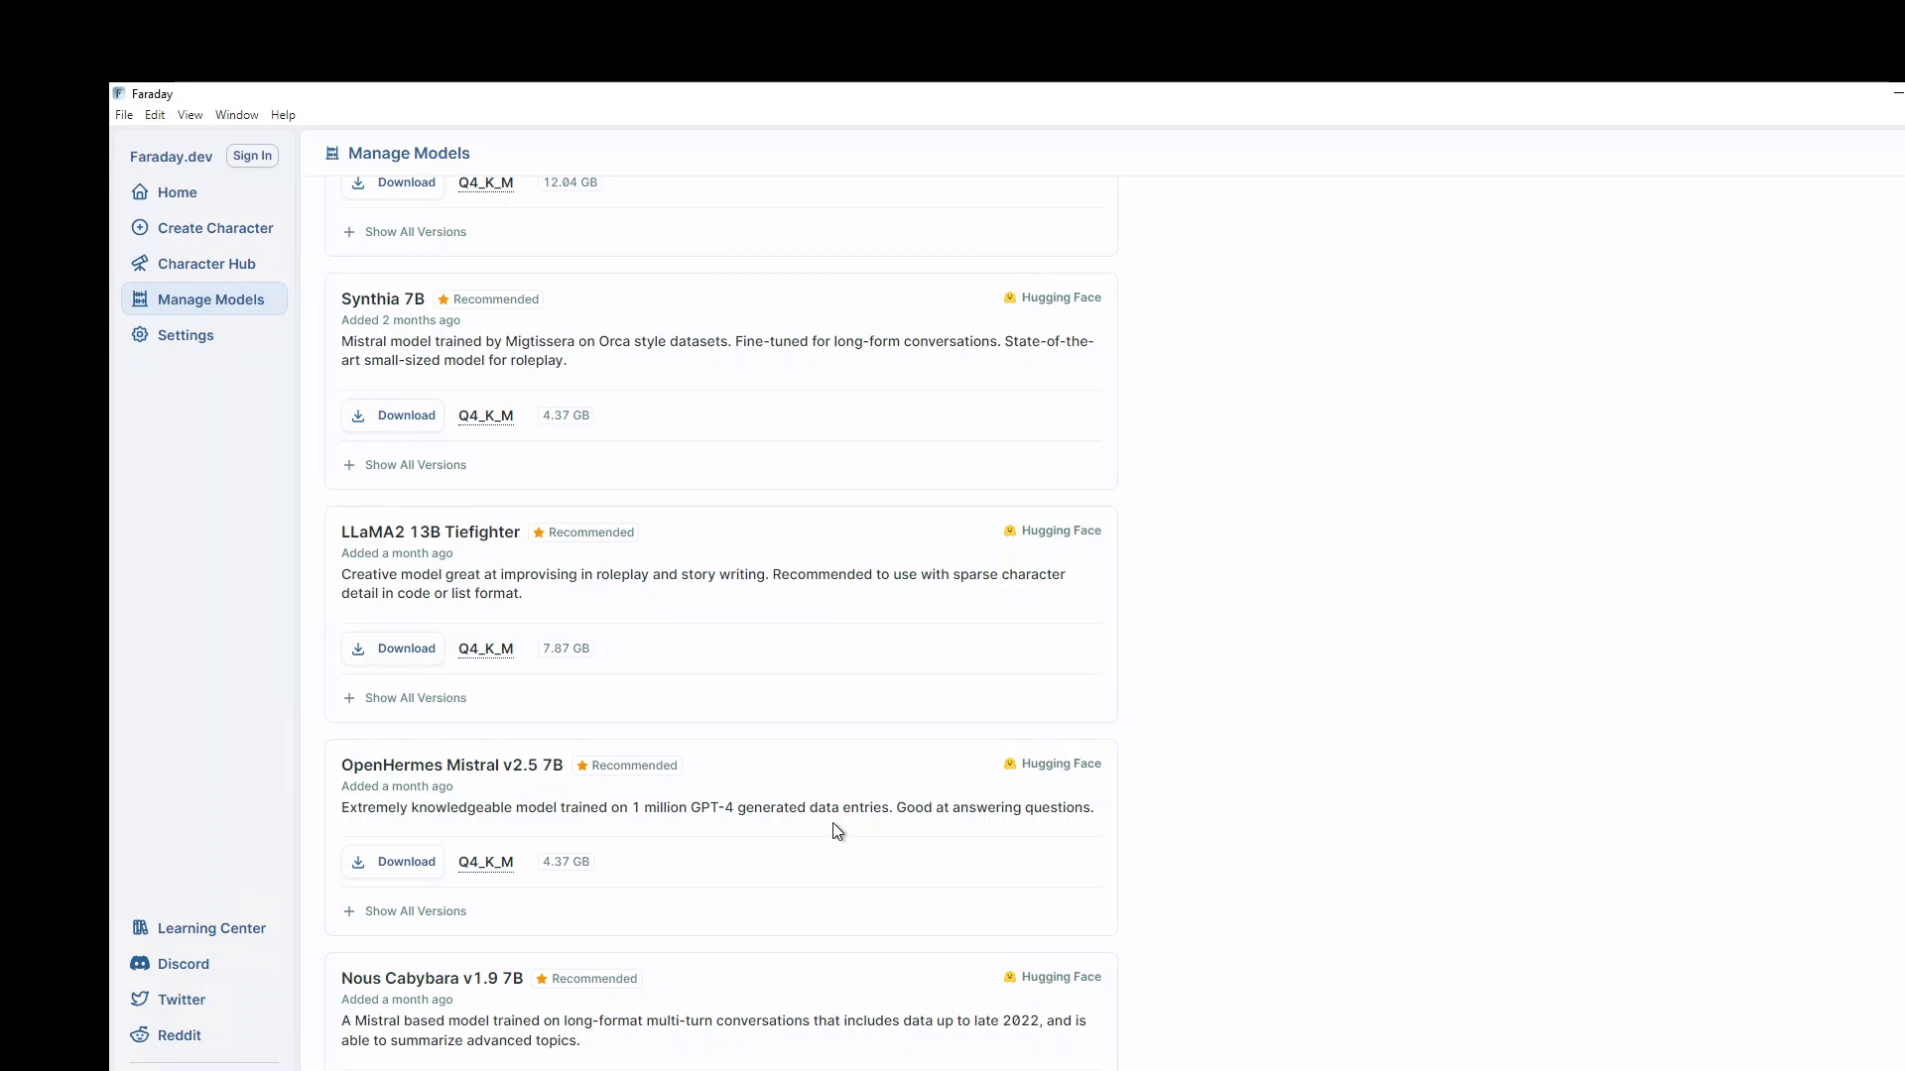
left_click(408, 865)
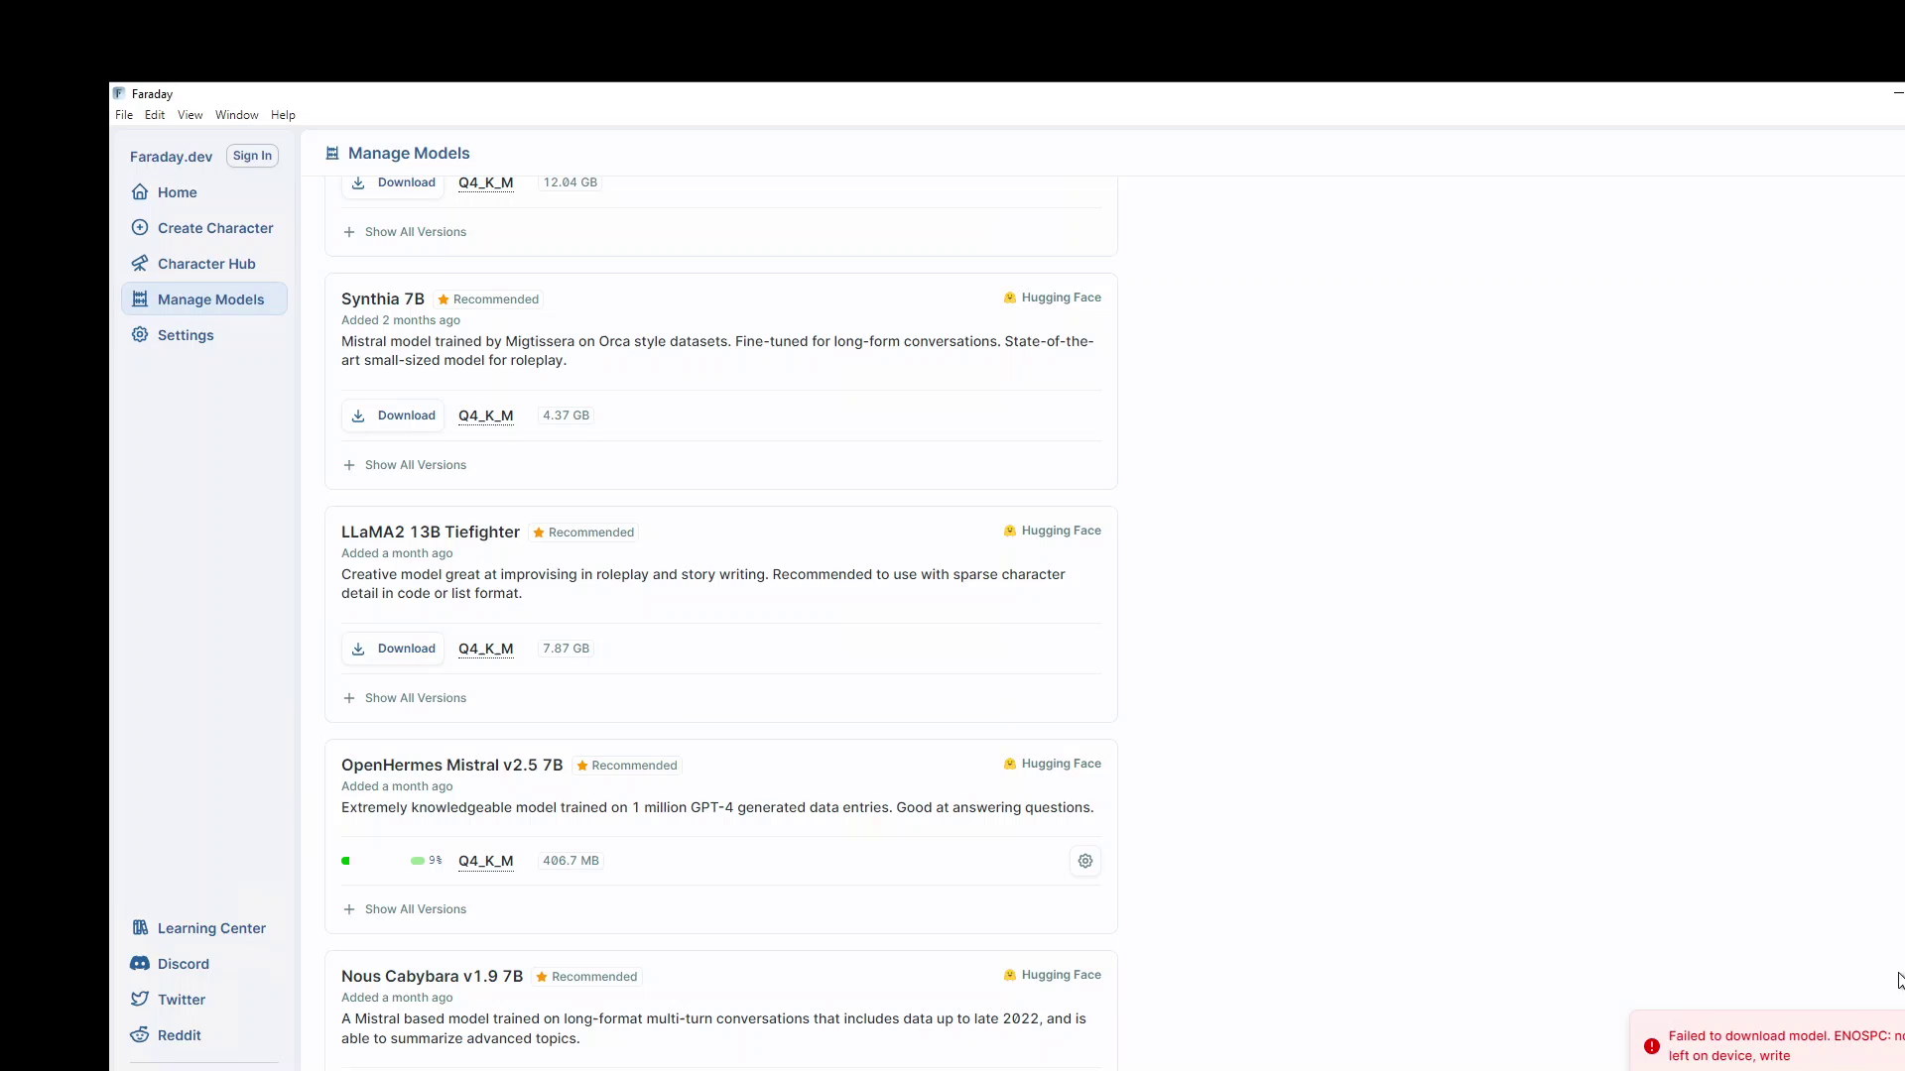
Dismiss the out-of-disk-space error and check the partial download's options.
left_click(1632, 1013)
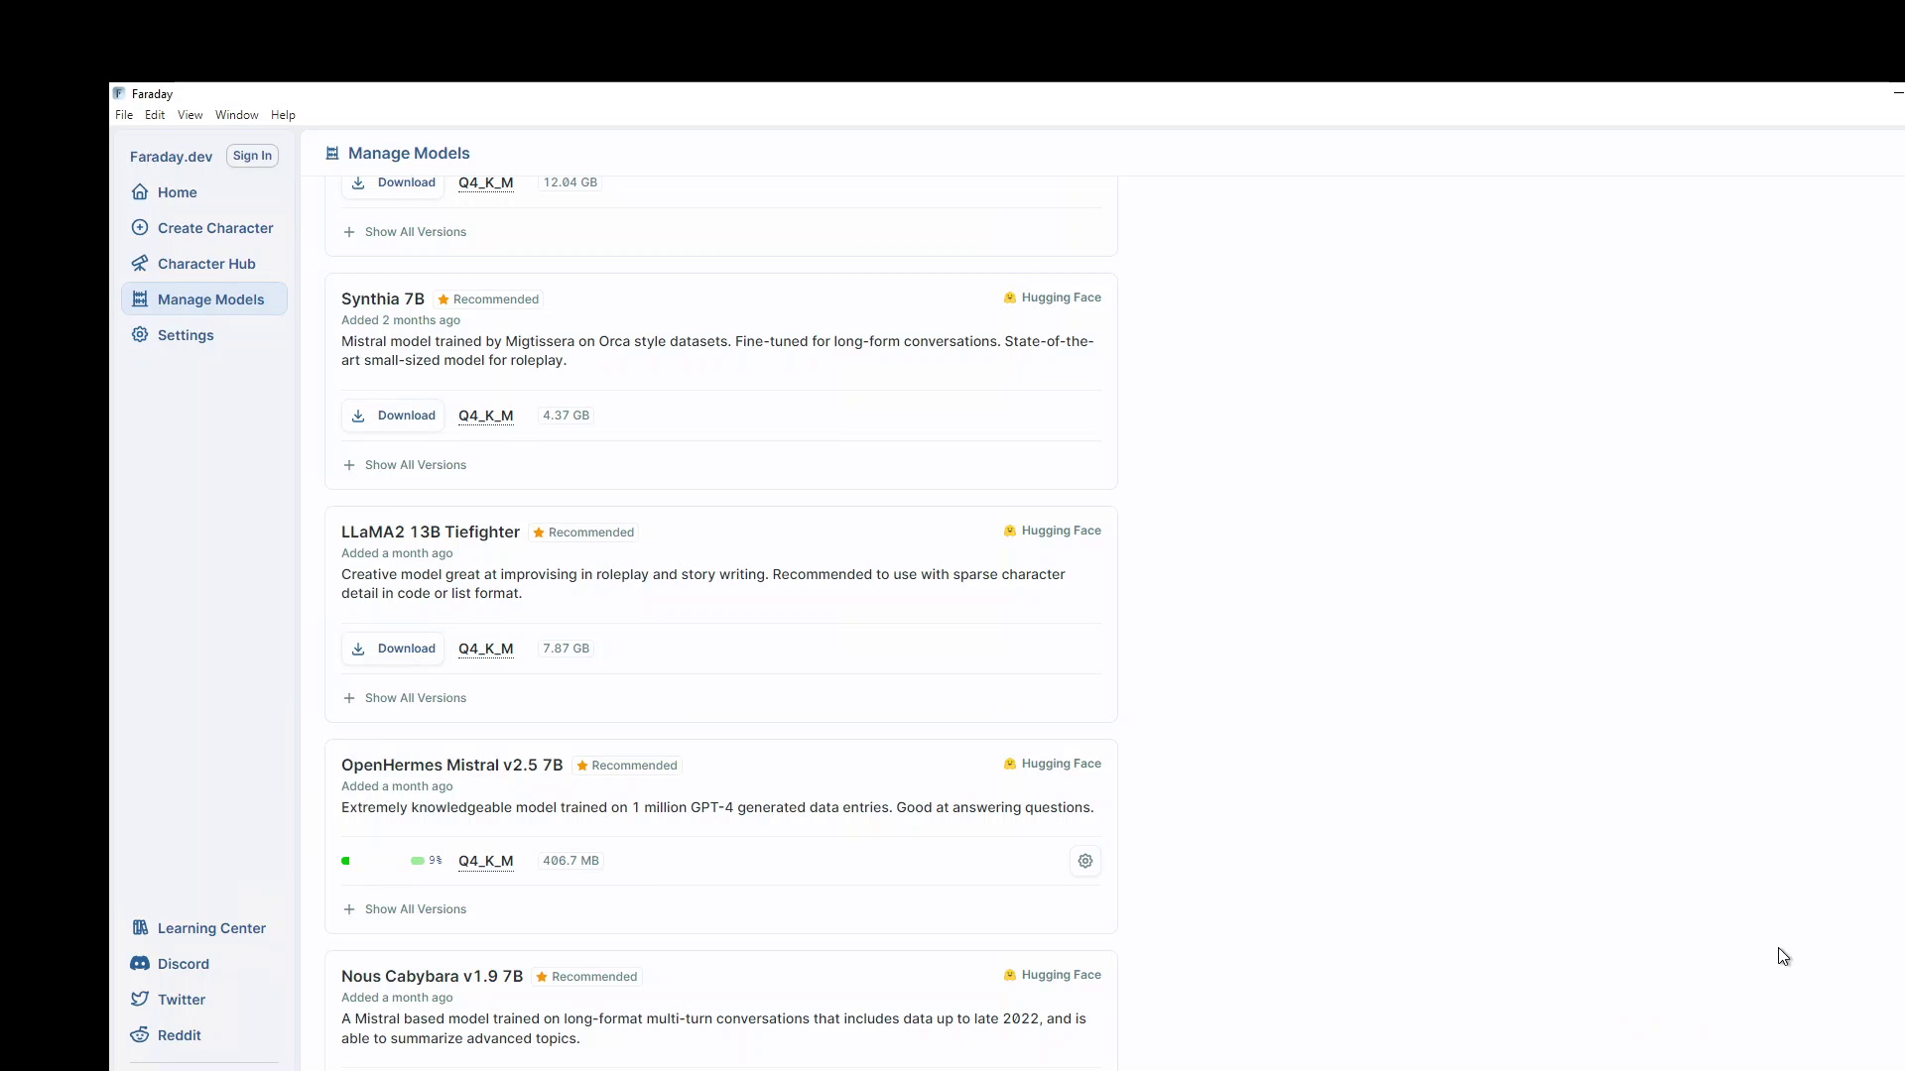
left_click(1086, 865)
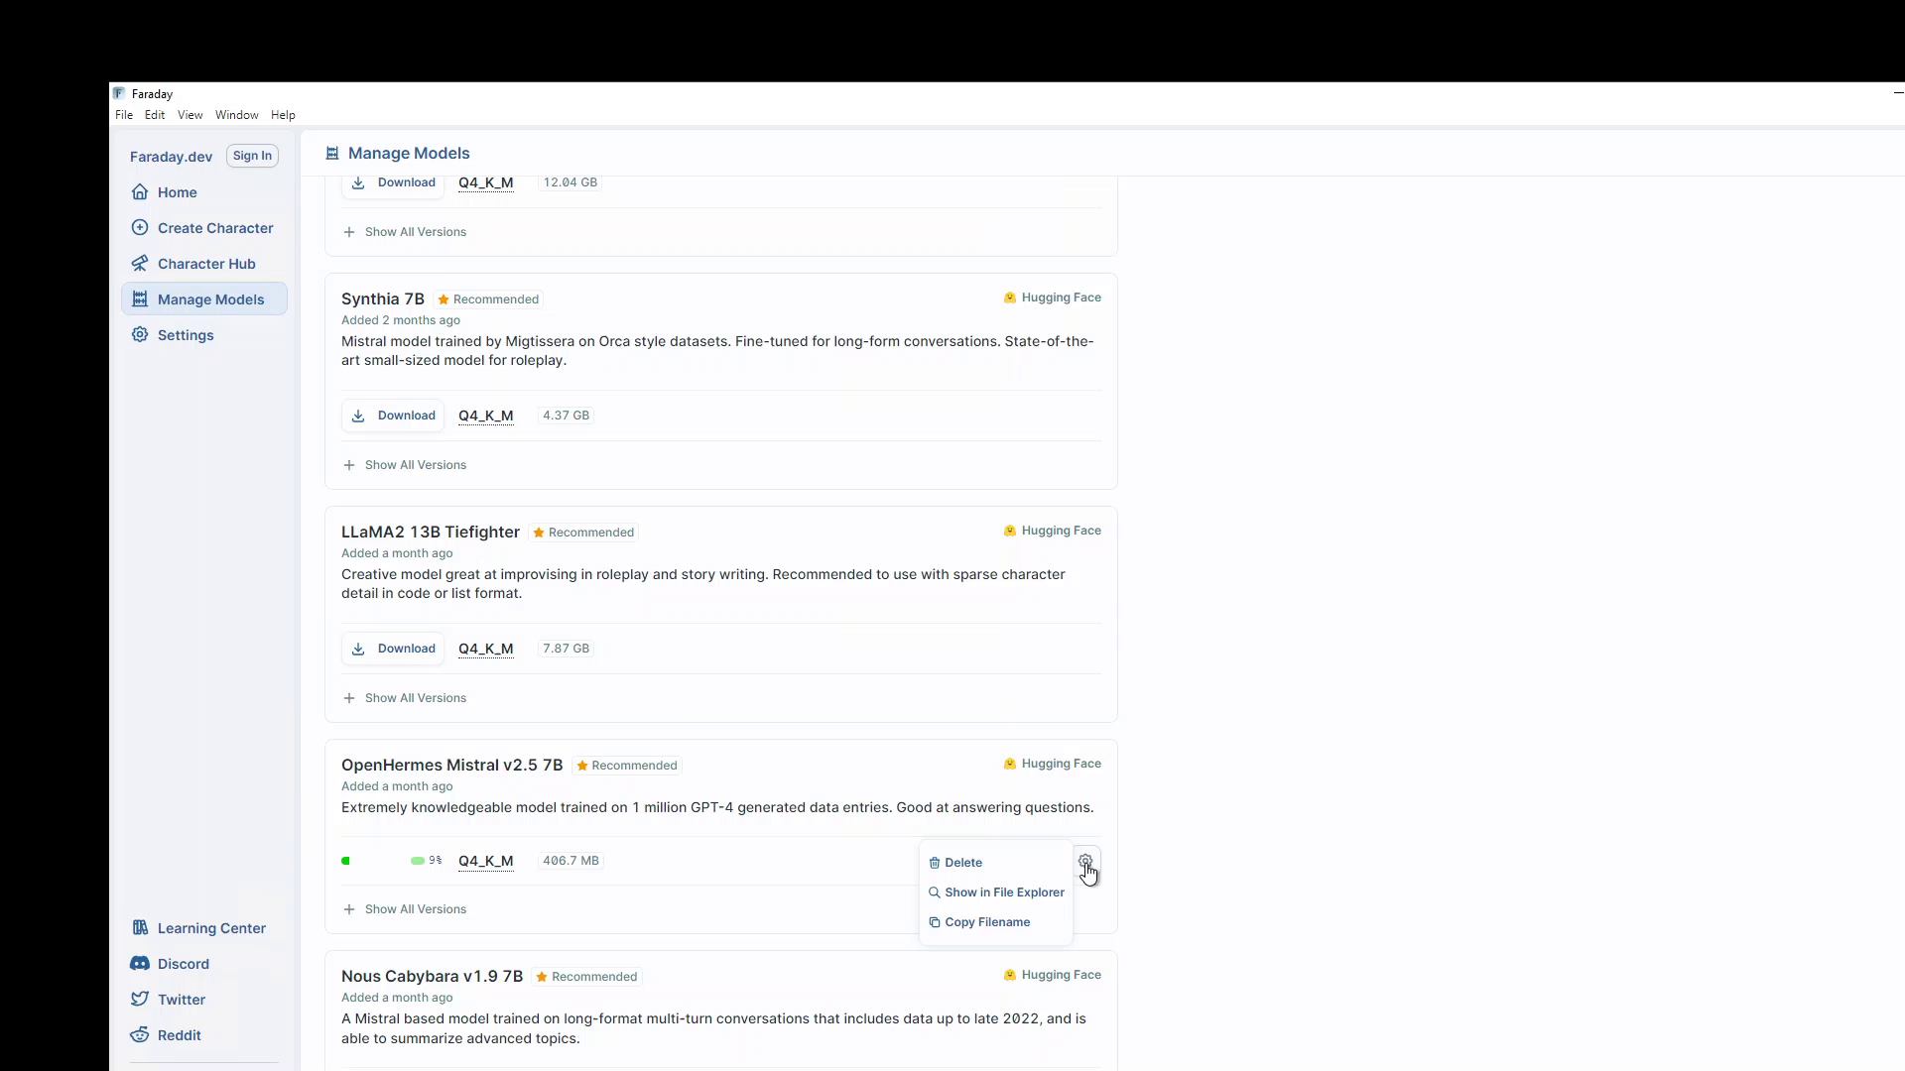
left_click(1304, 838)
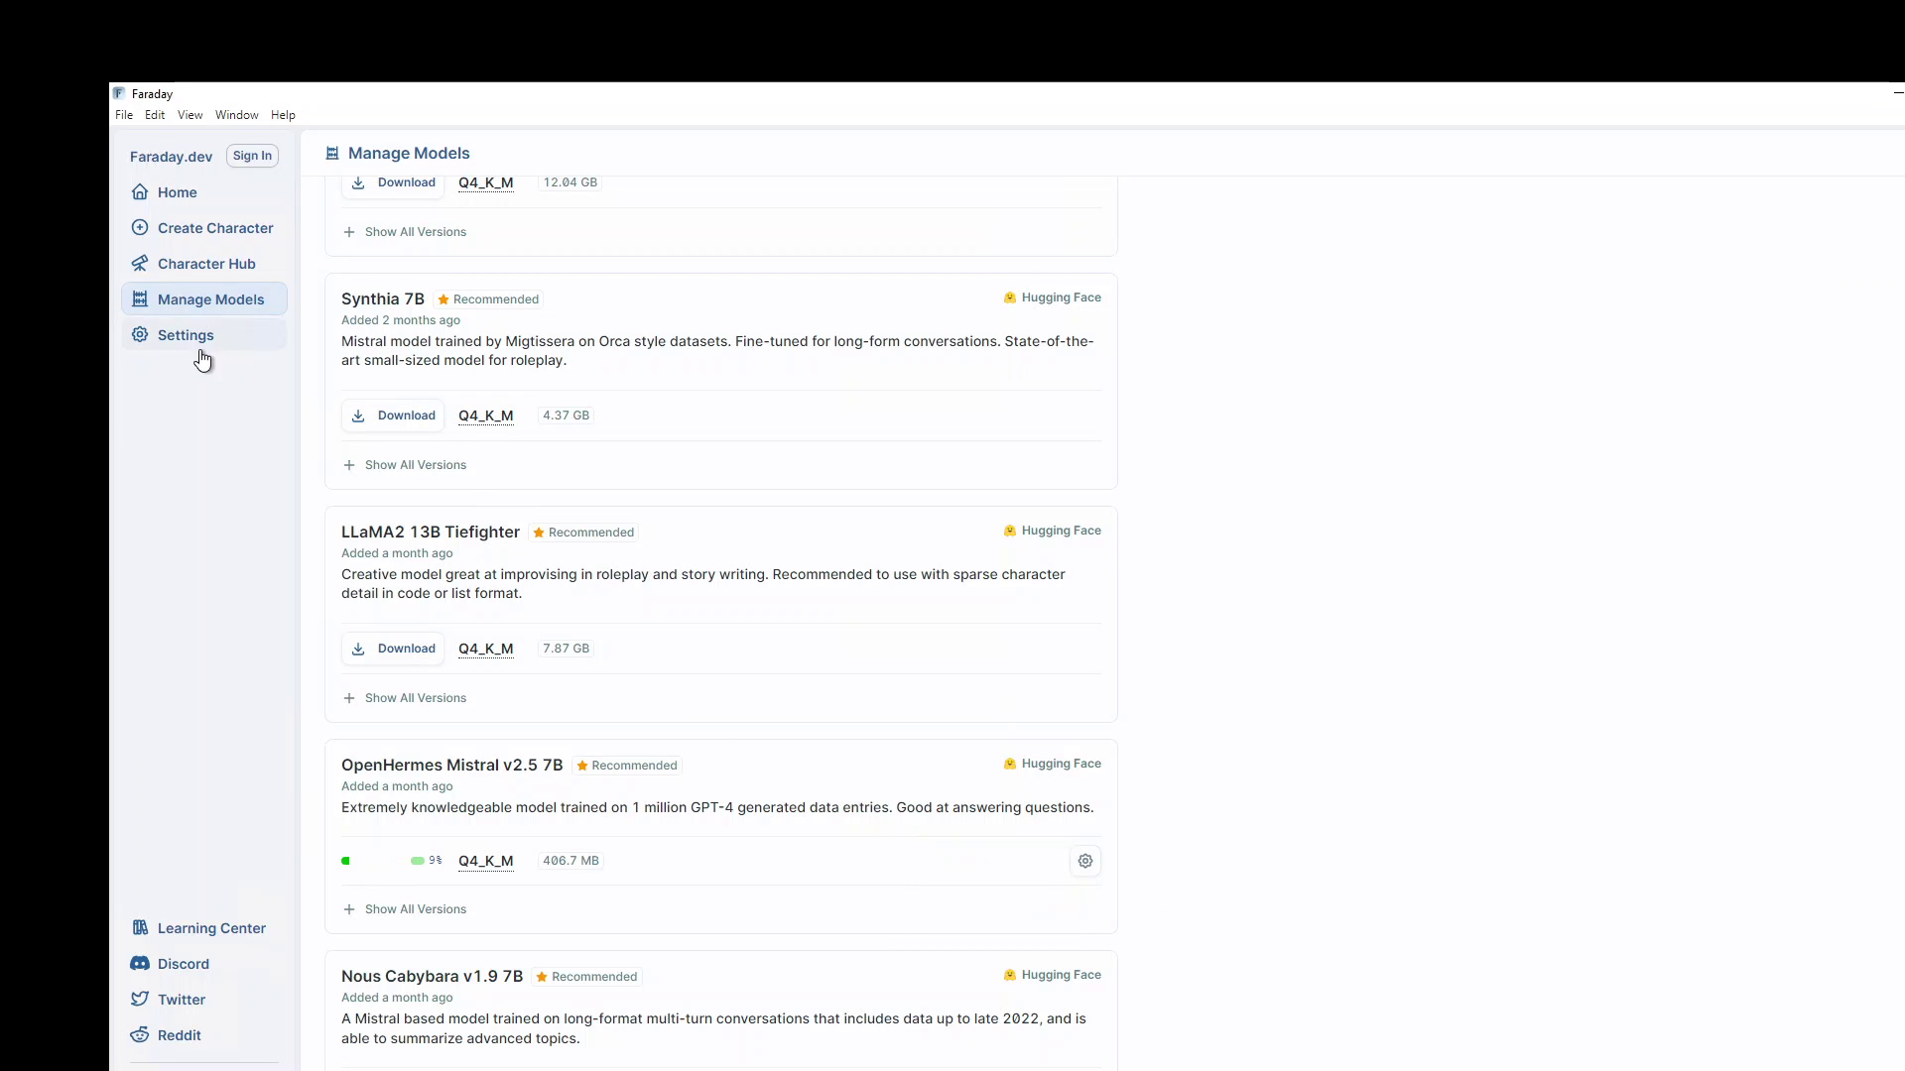
scroll(961, 497, "up", 10)
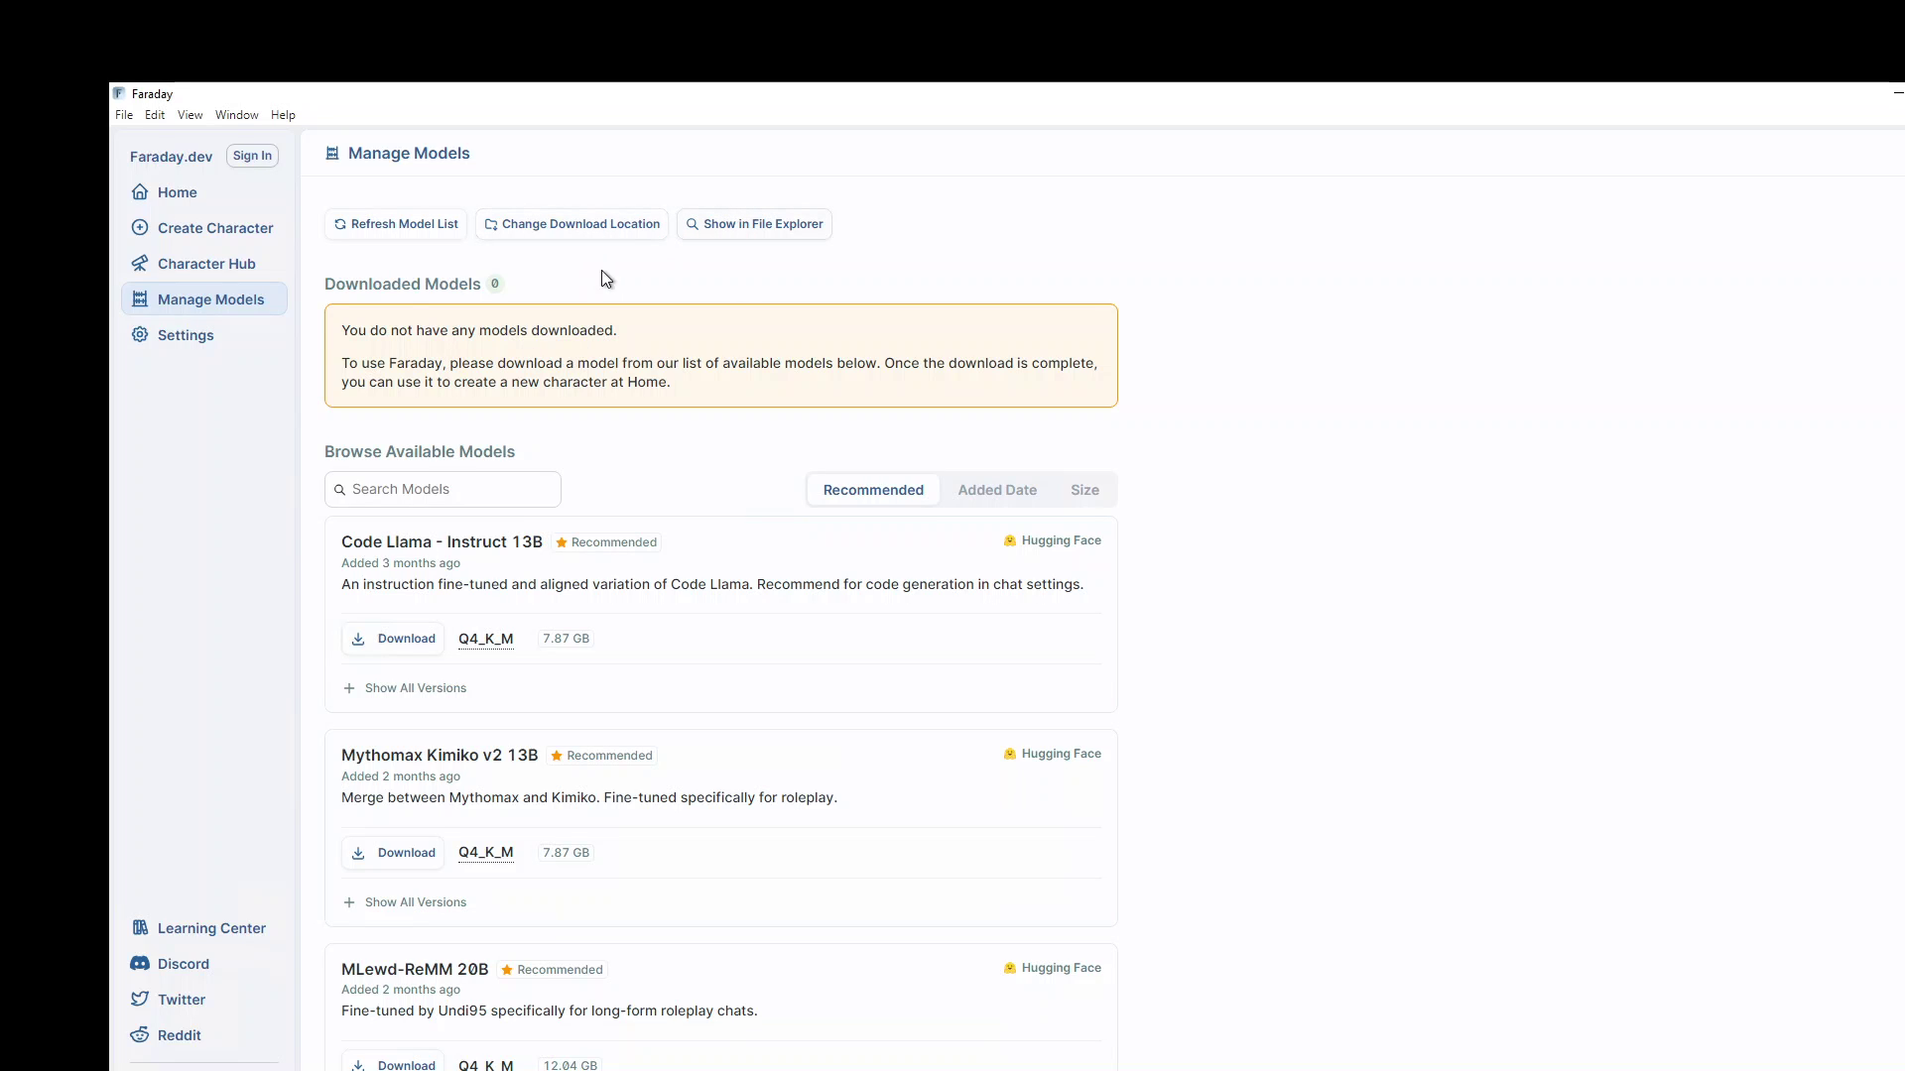
Switch Faraday to dark mode in the app settings.
left_click(190, 336)
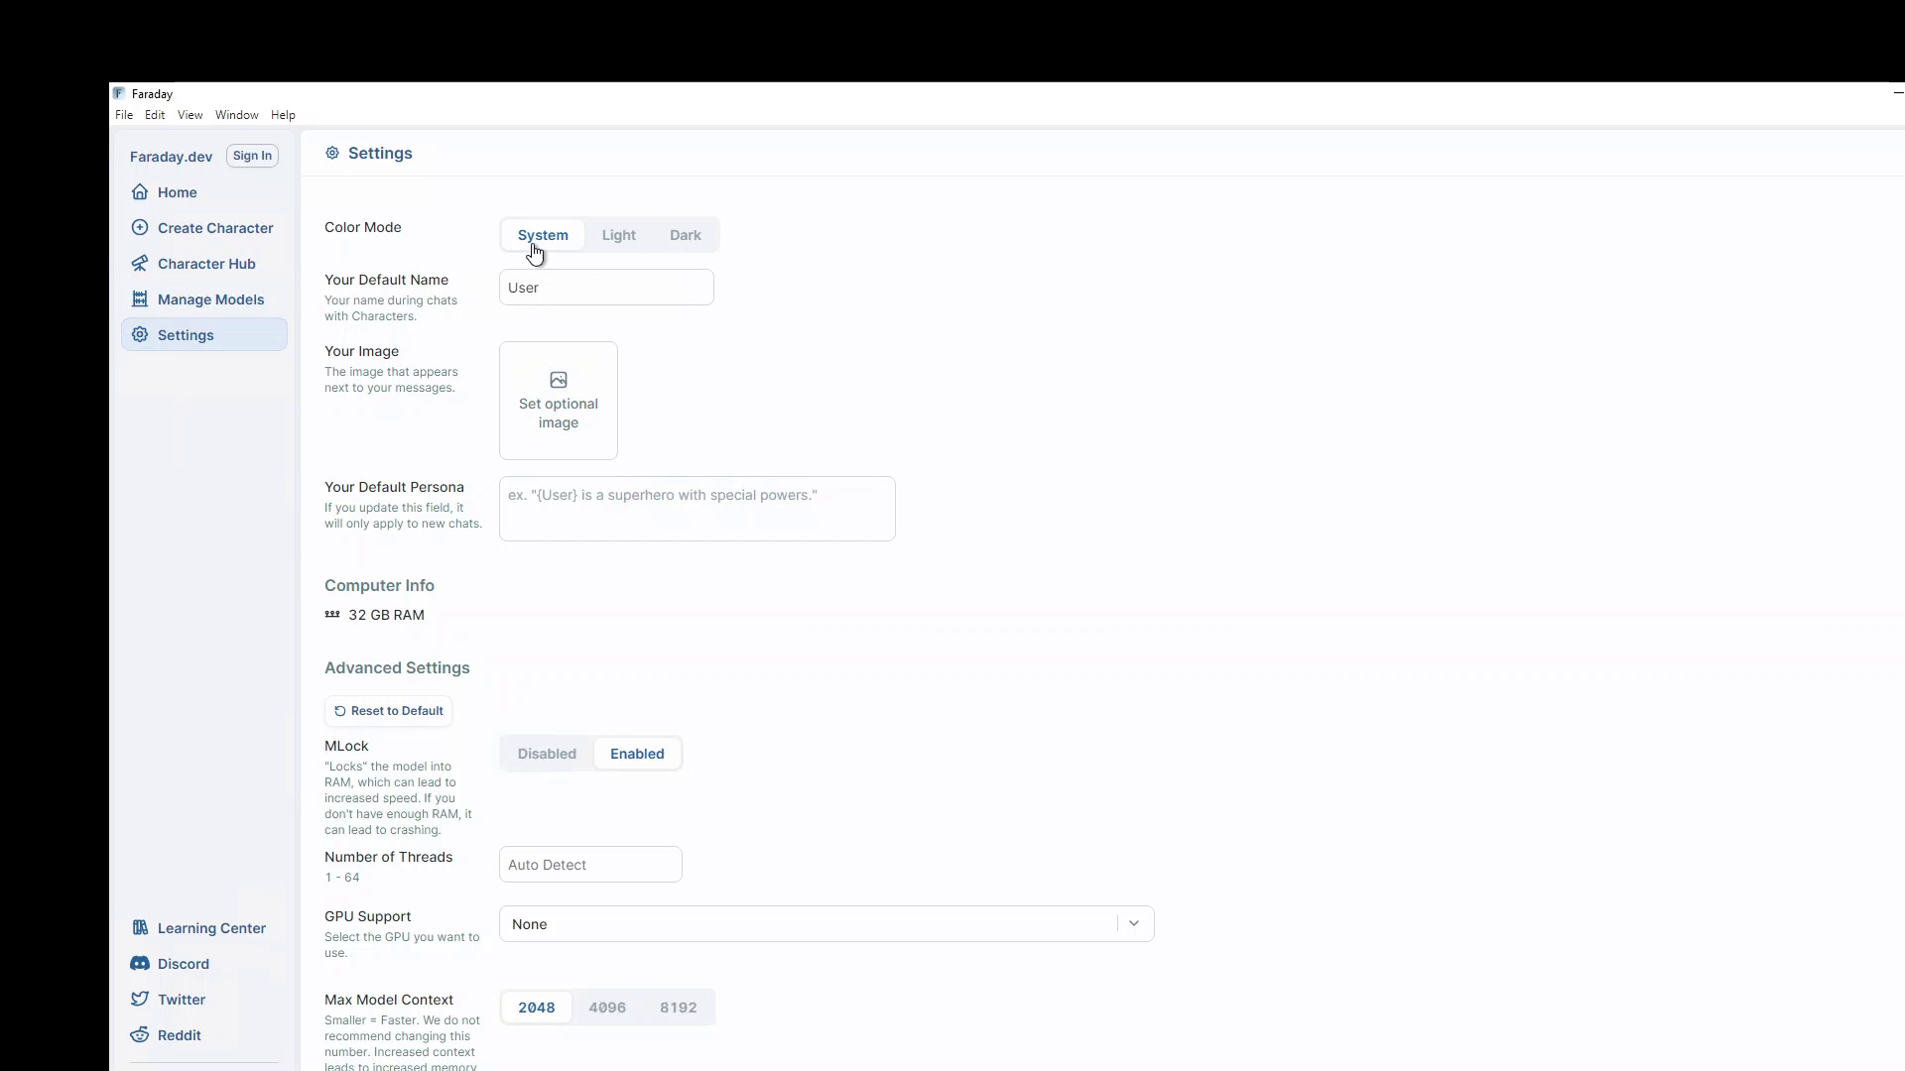
left_click(684, 240)
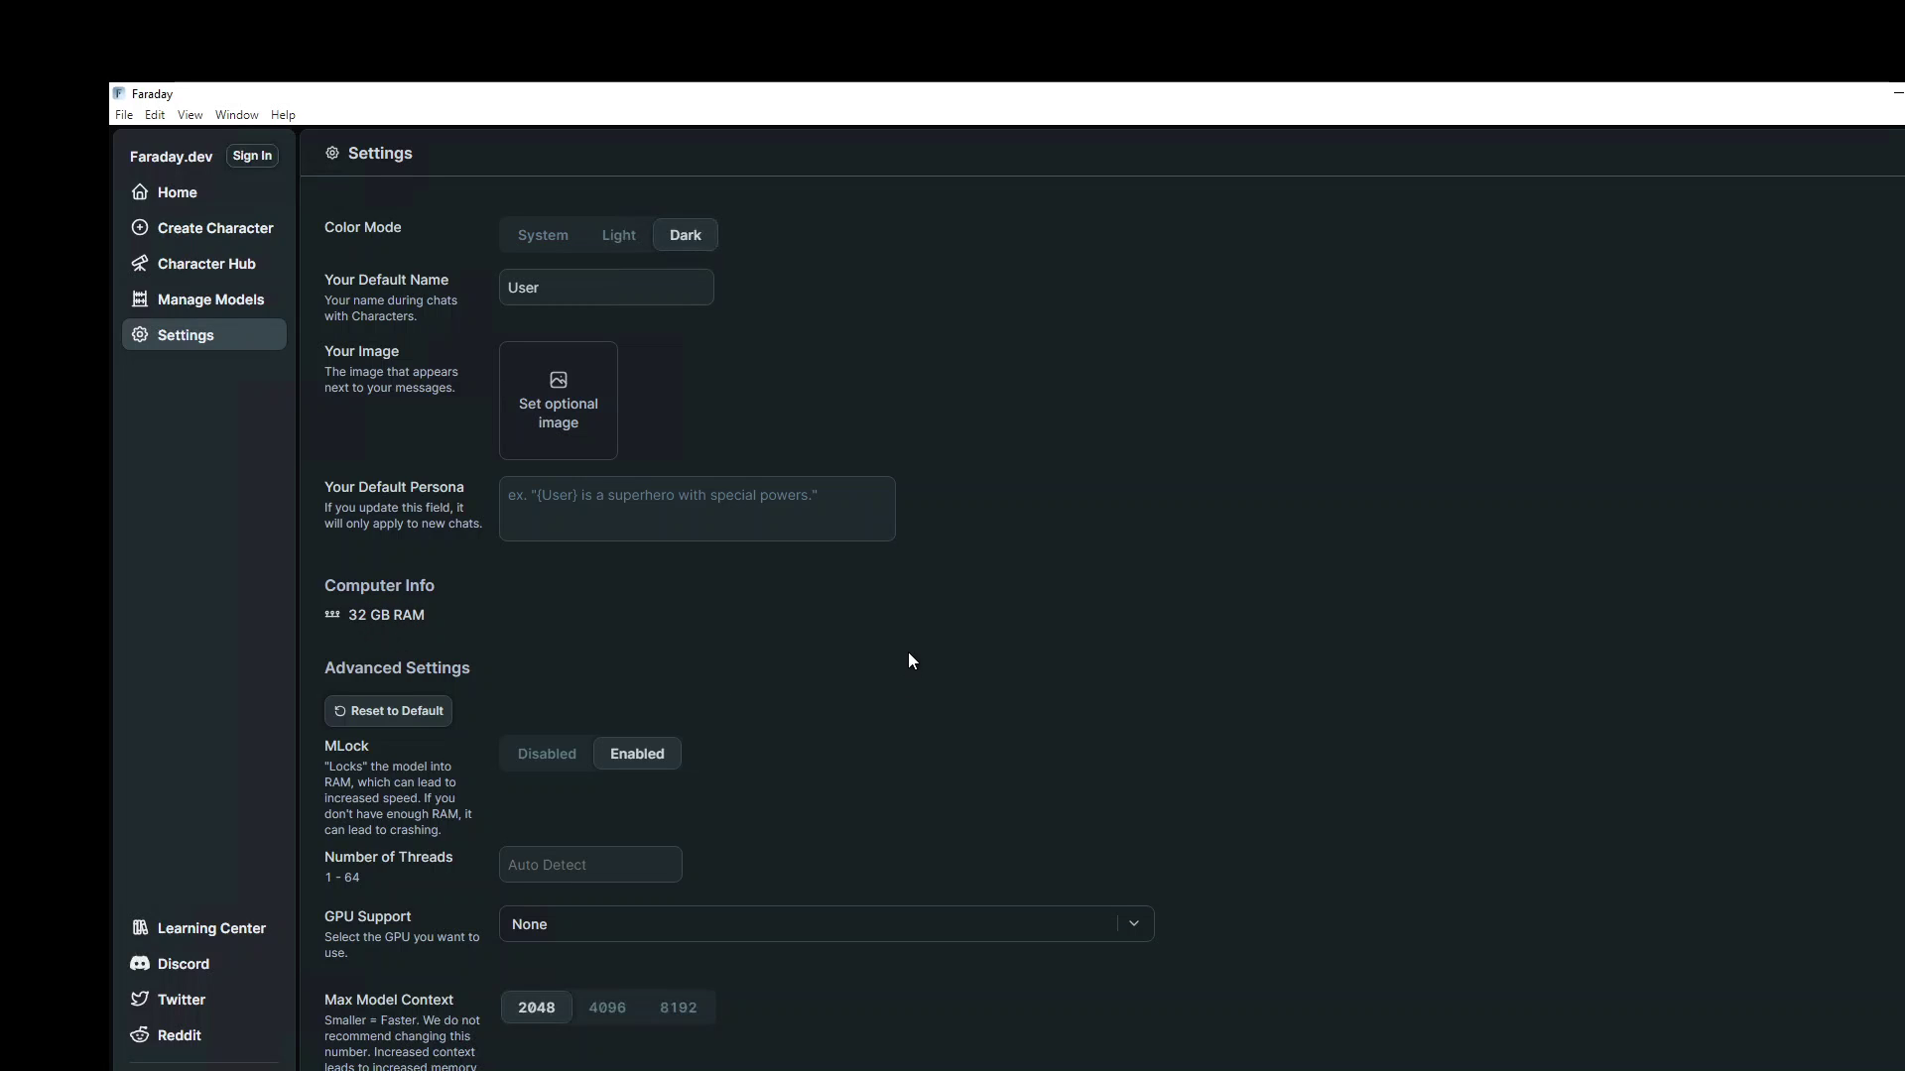
scroll(954, 662, "down", 1)
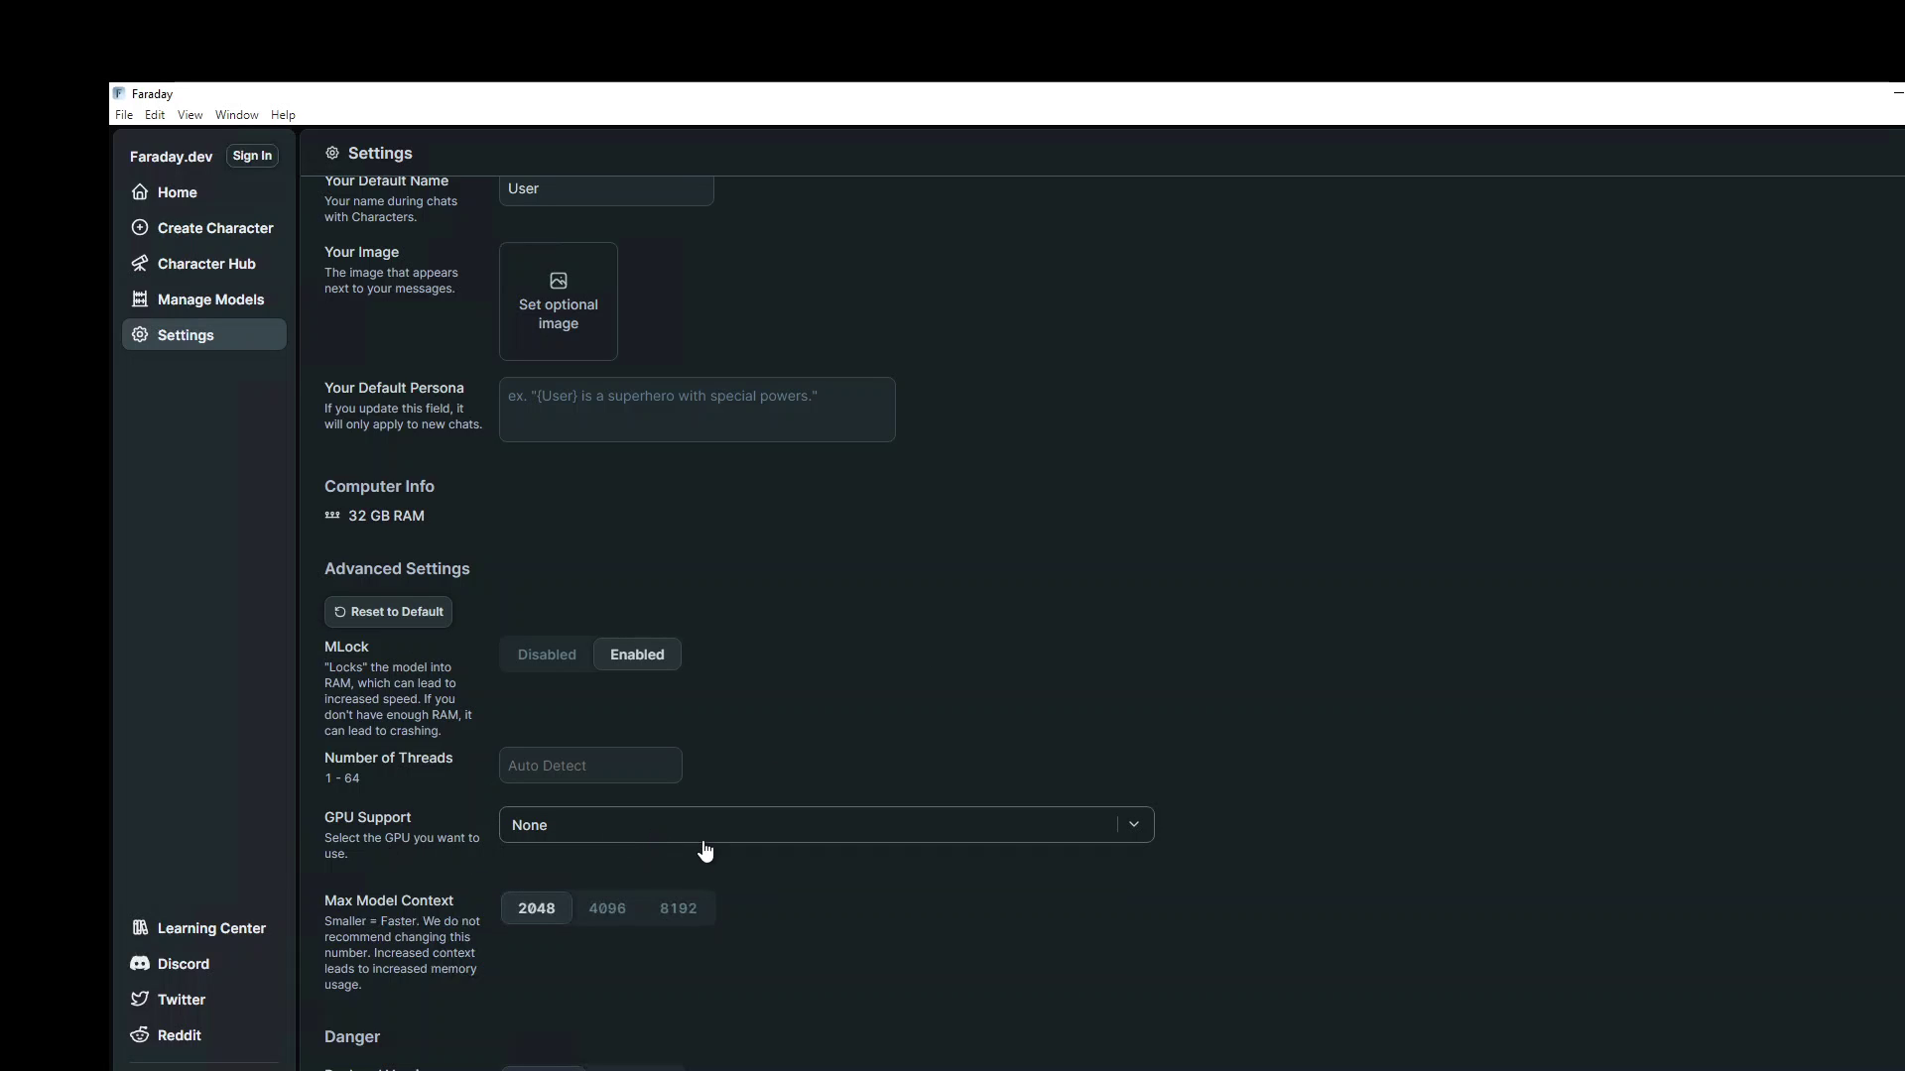
scroll(1402, 788, "down", 2)
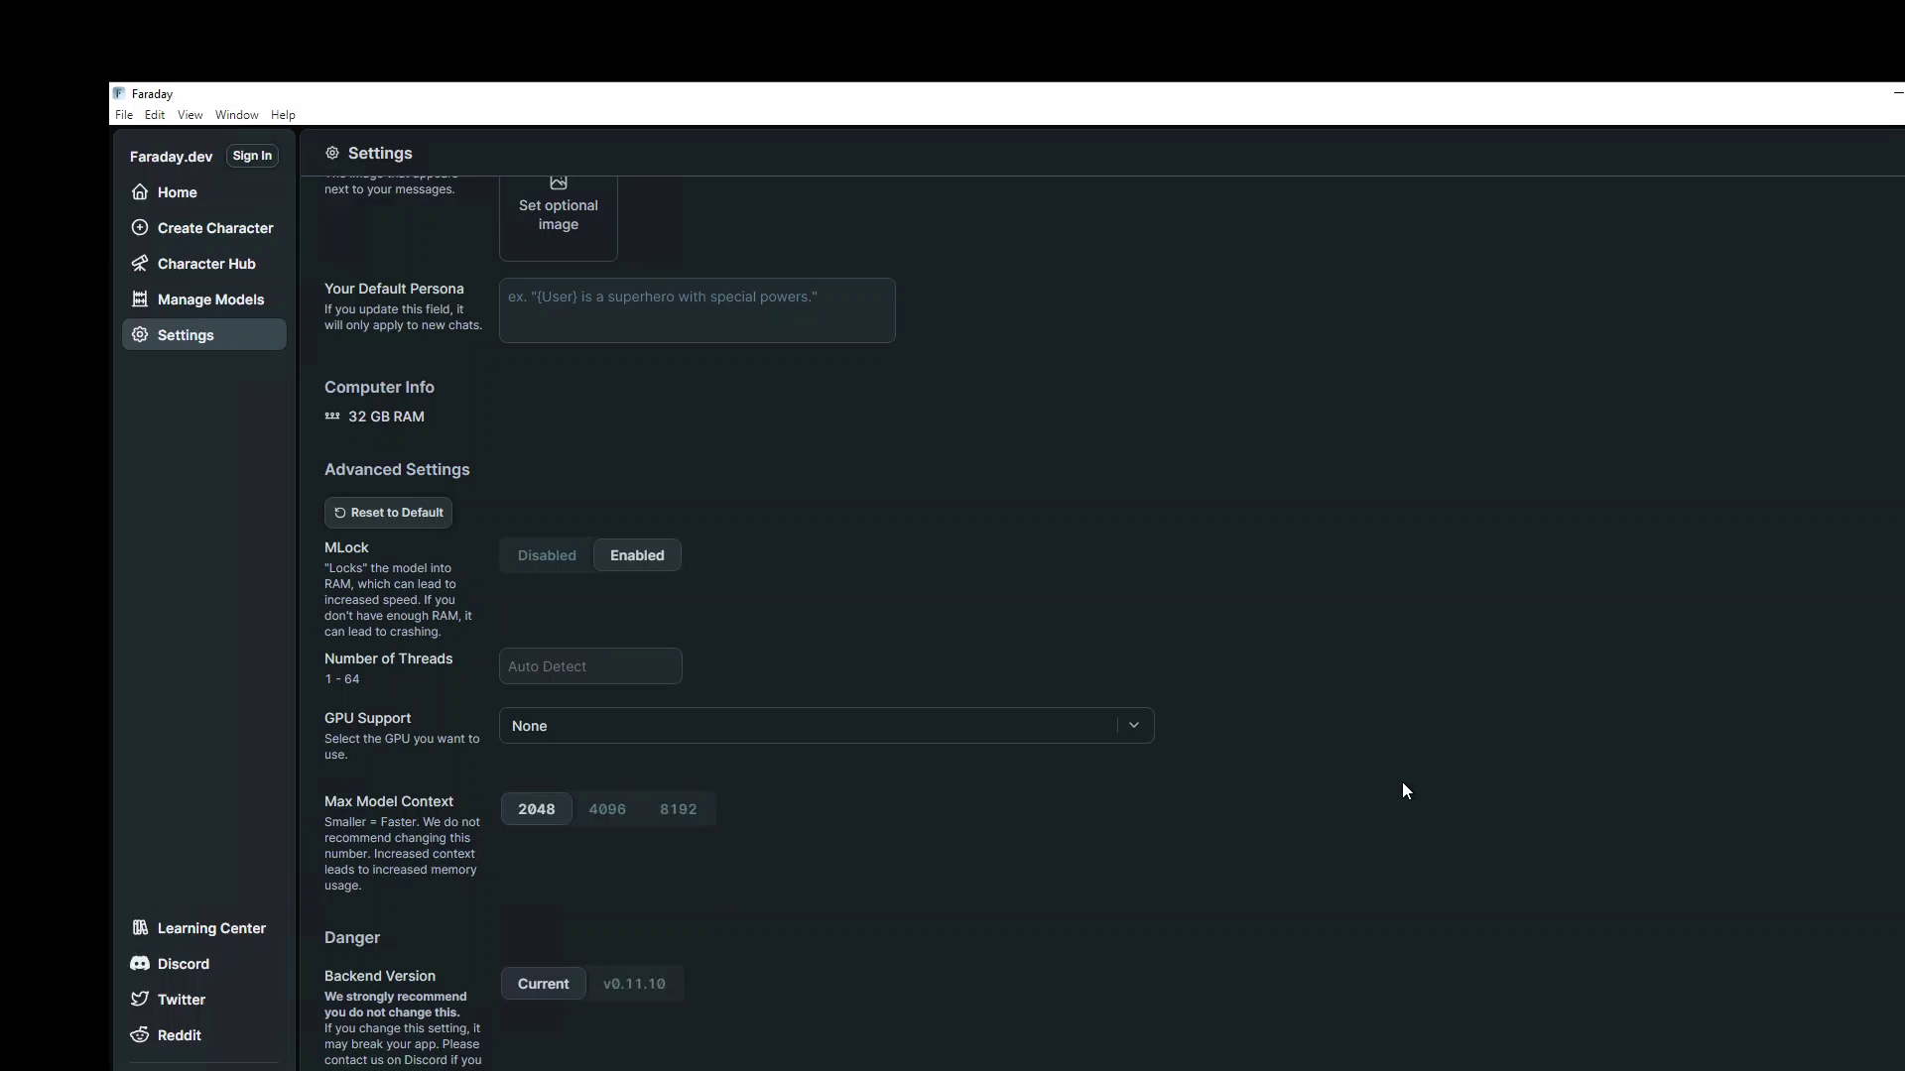
Check the GPU choices, leaving None, then open the Create Character form.
left_click(851, 692)
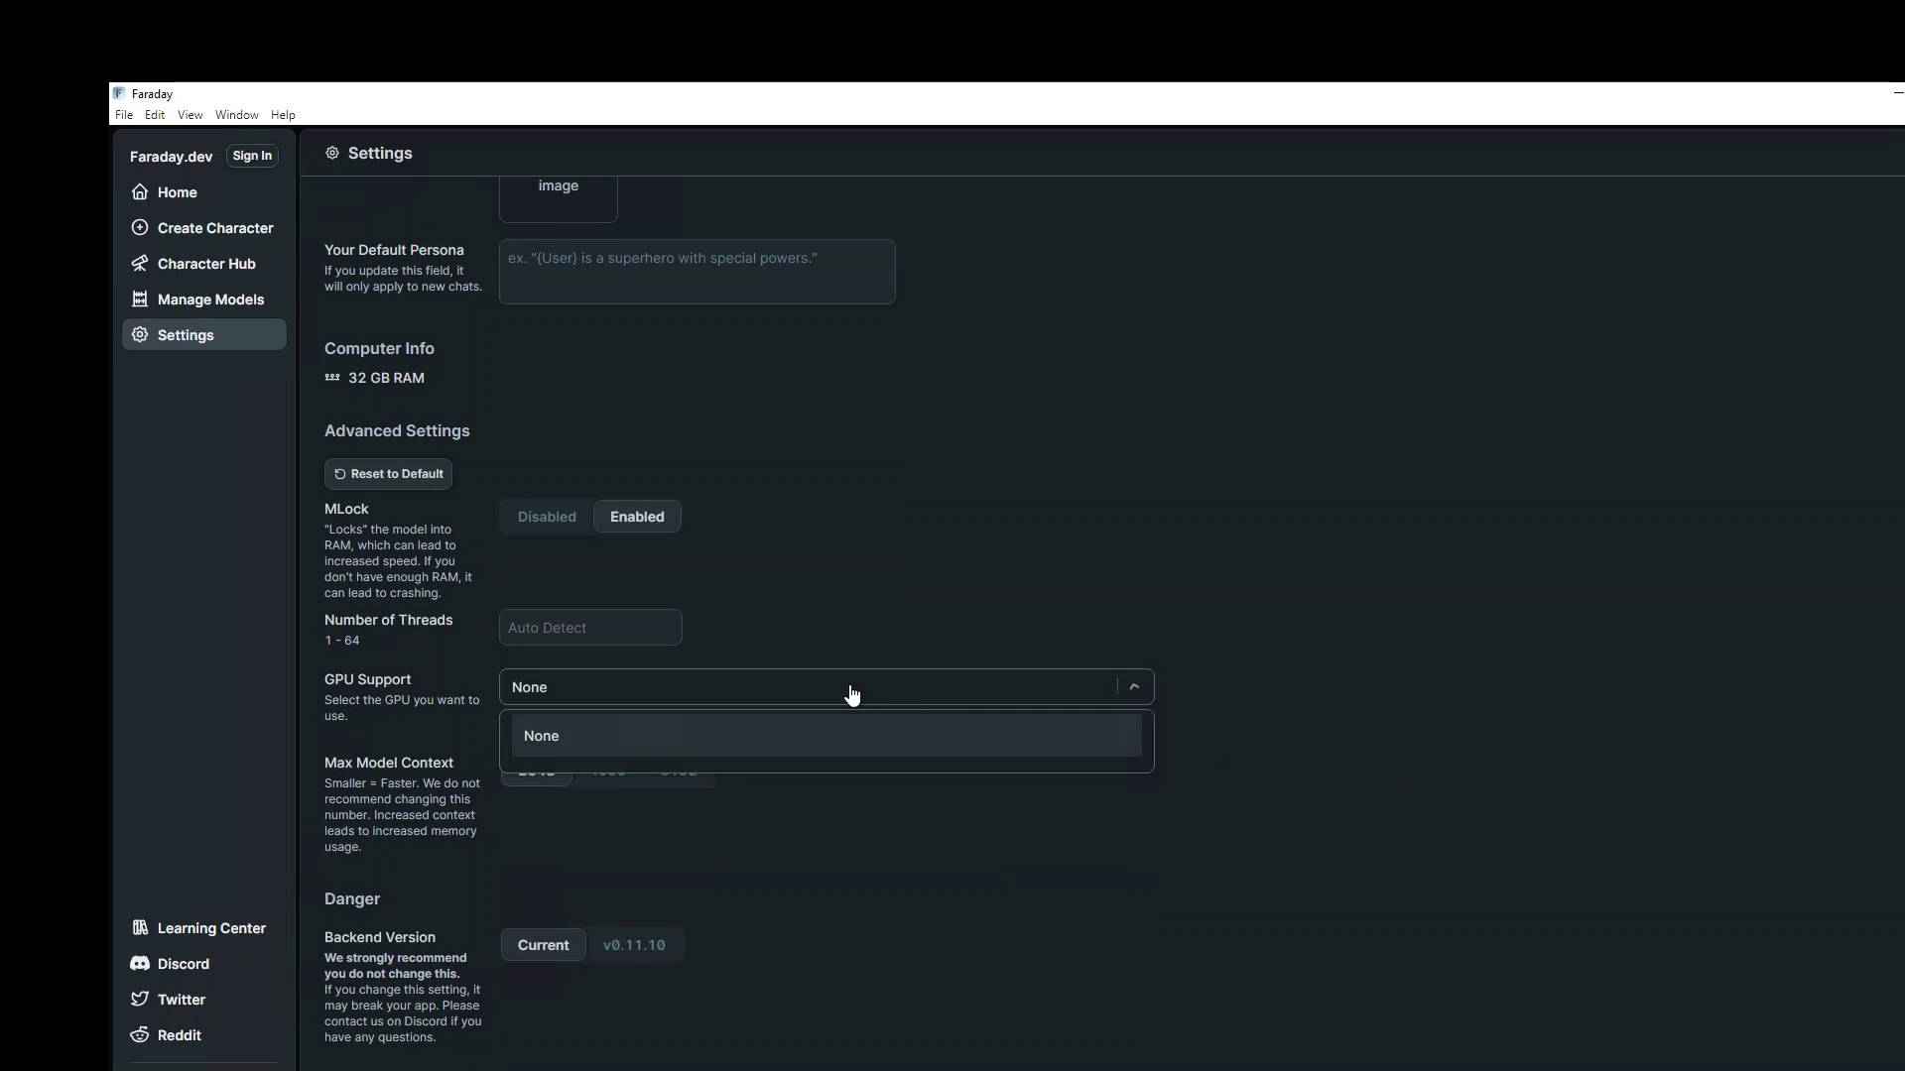
left_click(852, 691)
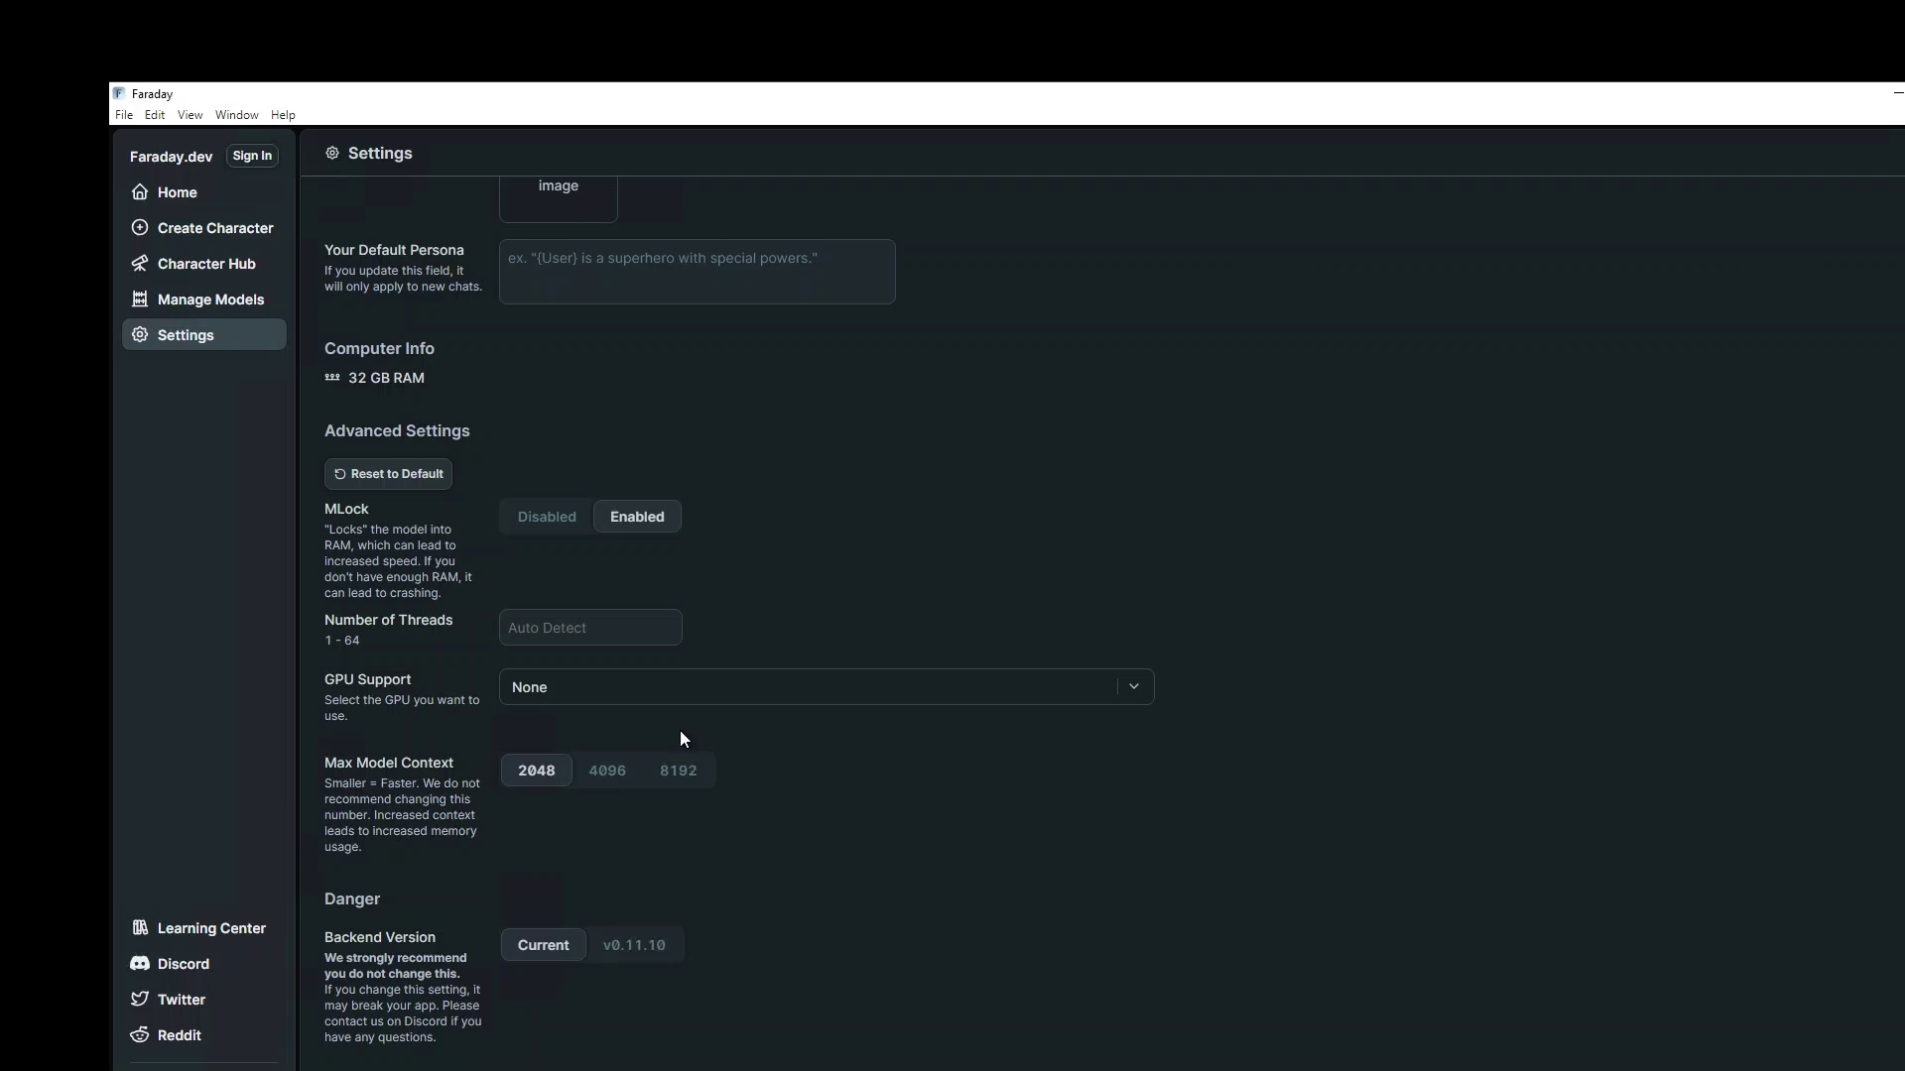
scroll(1003, 881, "up", 2)
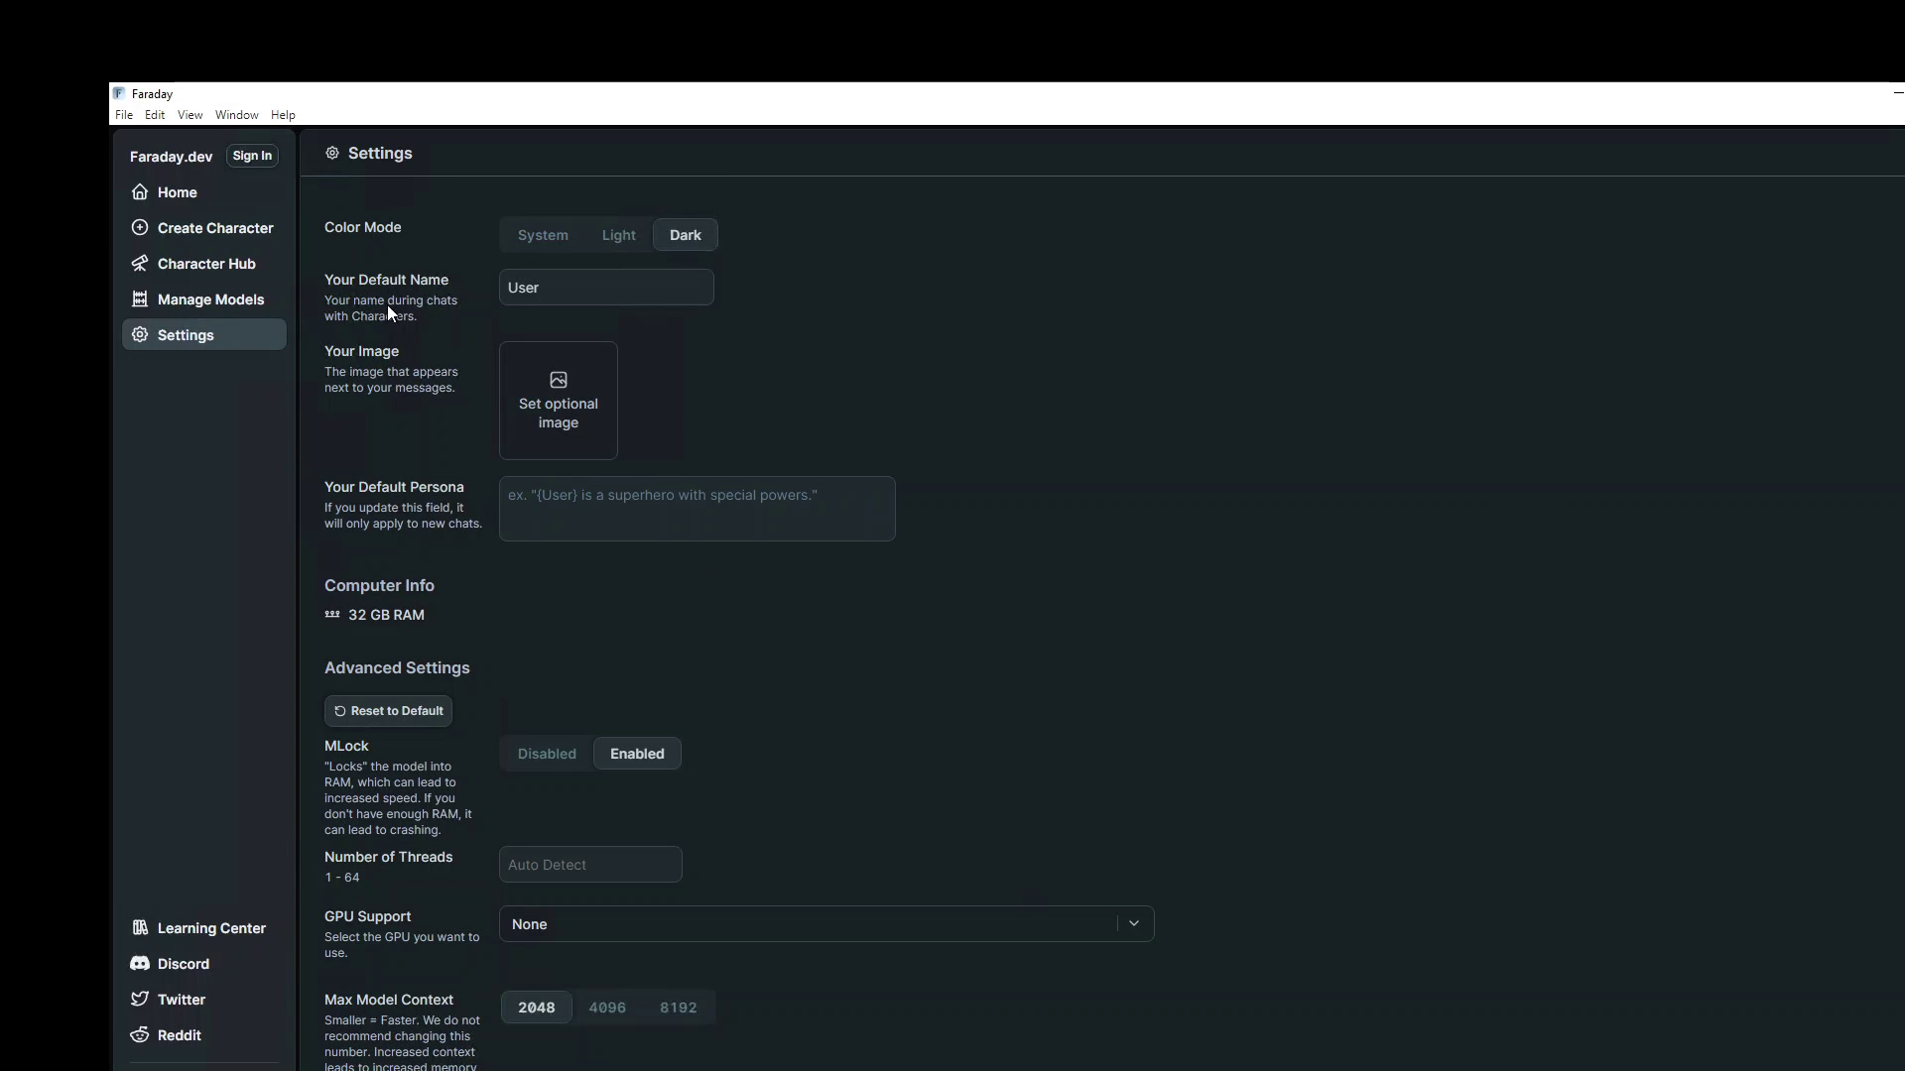
left_click(196, 234)
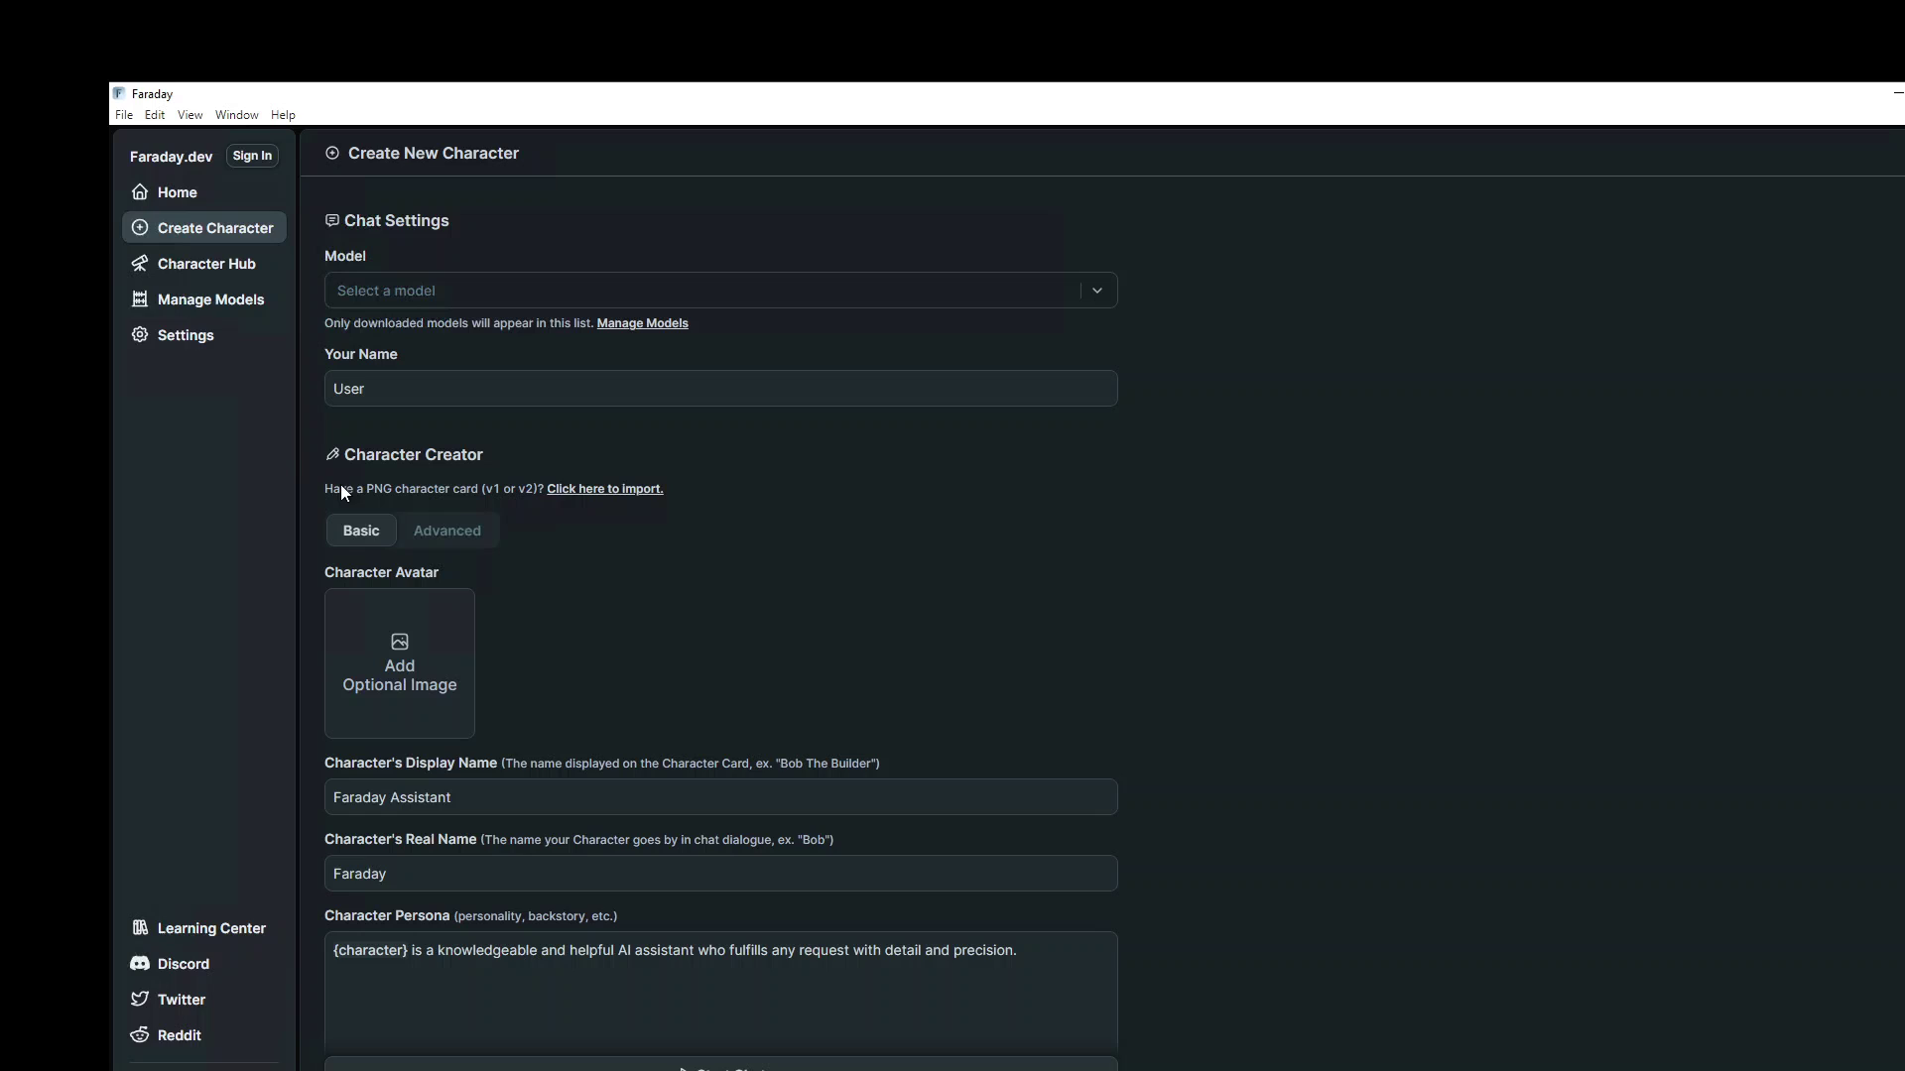
Go Home, then open Manage Models showing the partial OpenHermes Mistral v2.5 7B download.
left_click(175, 195)
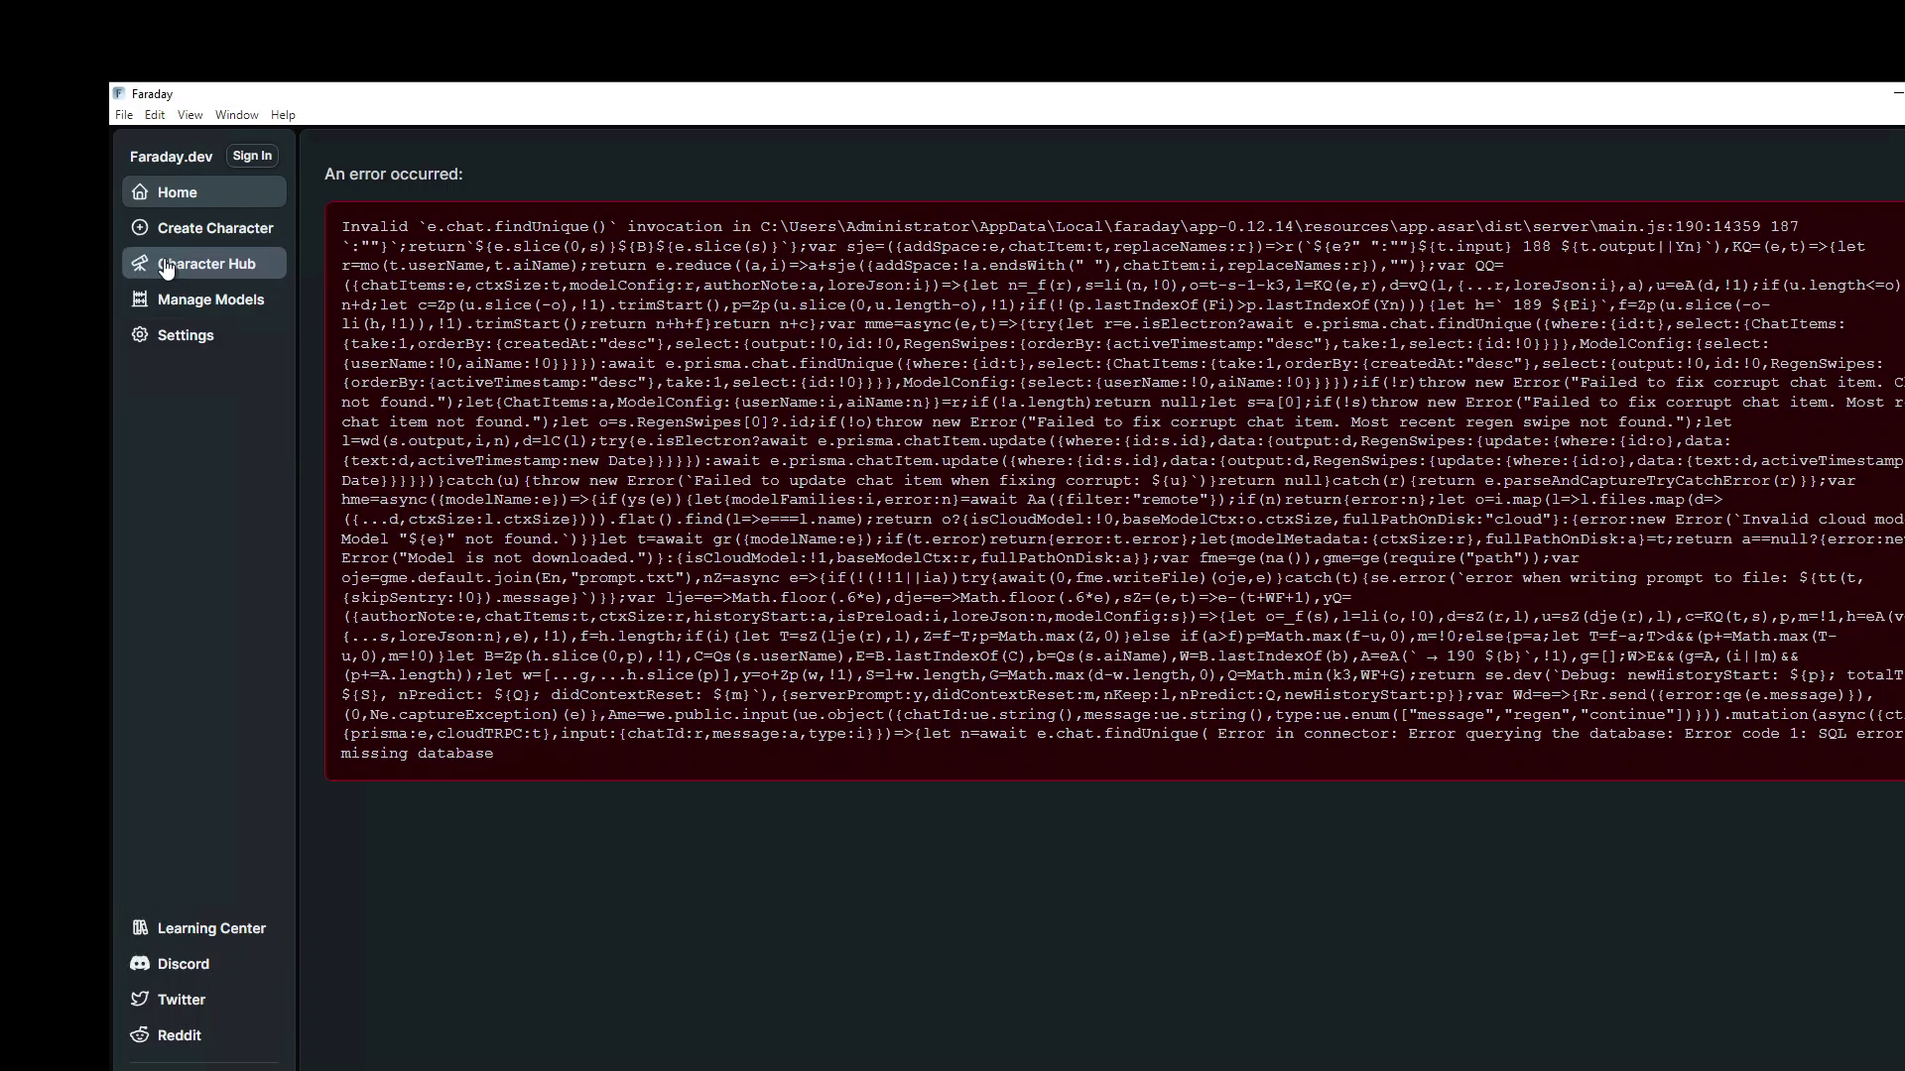
left_click(167, 314)
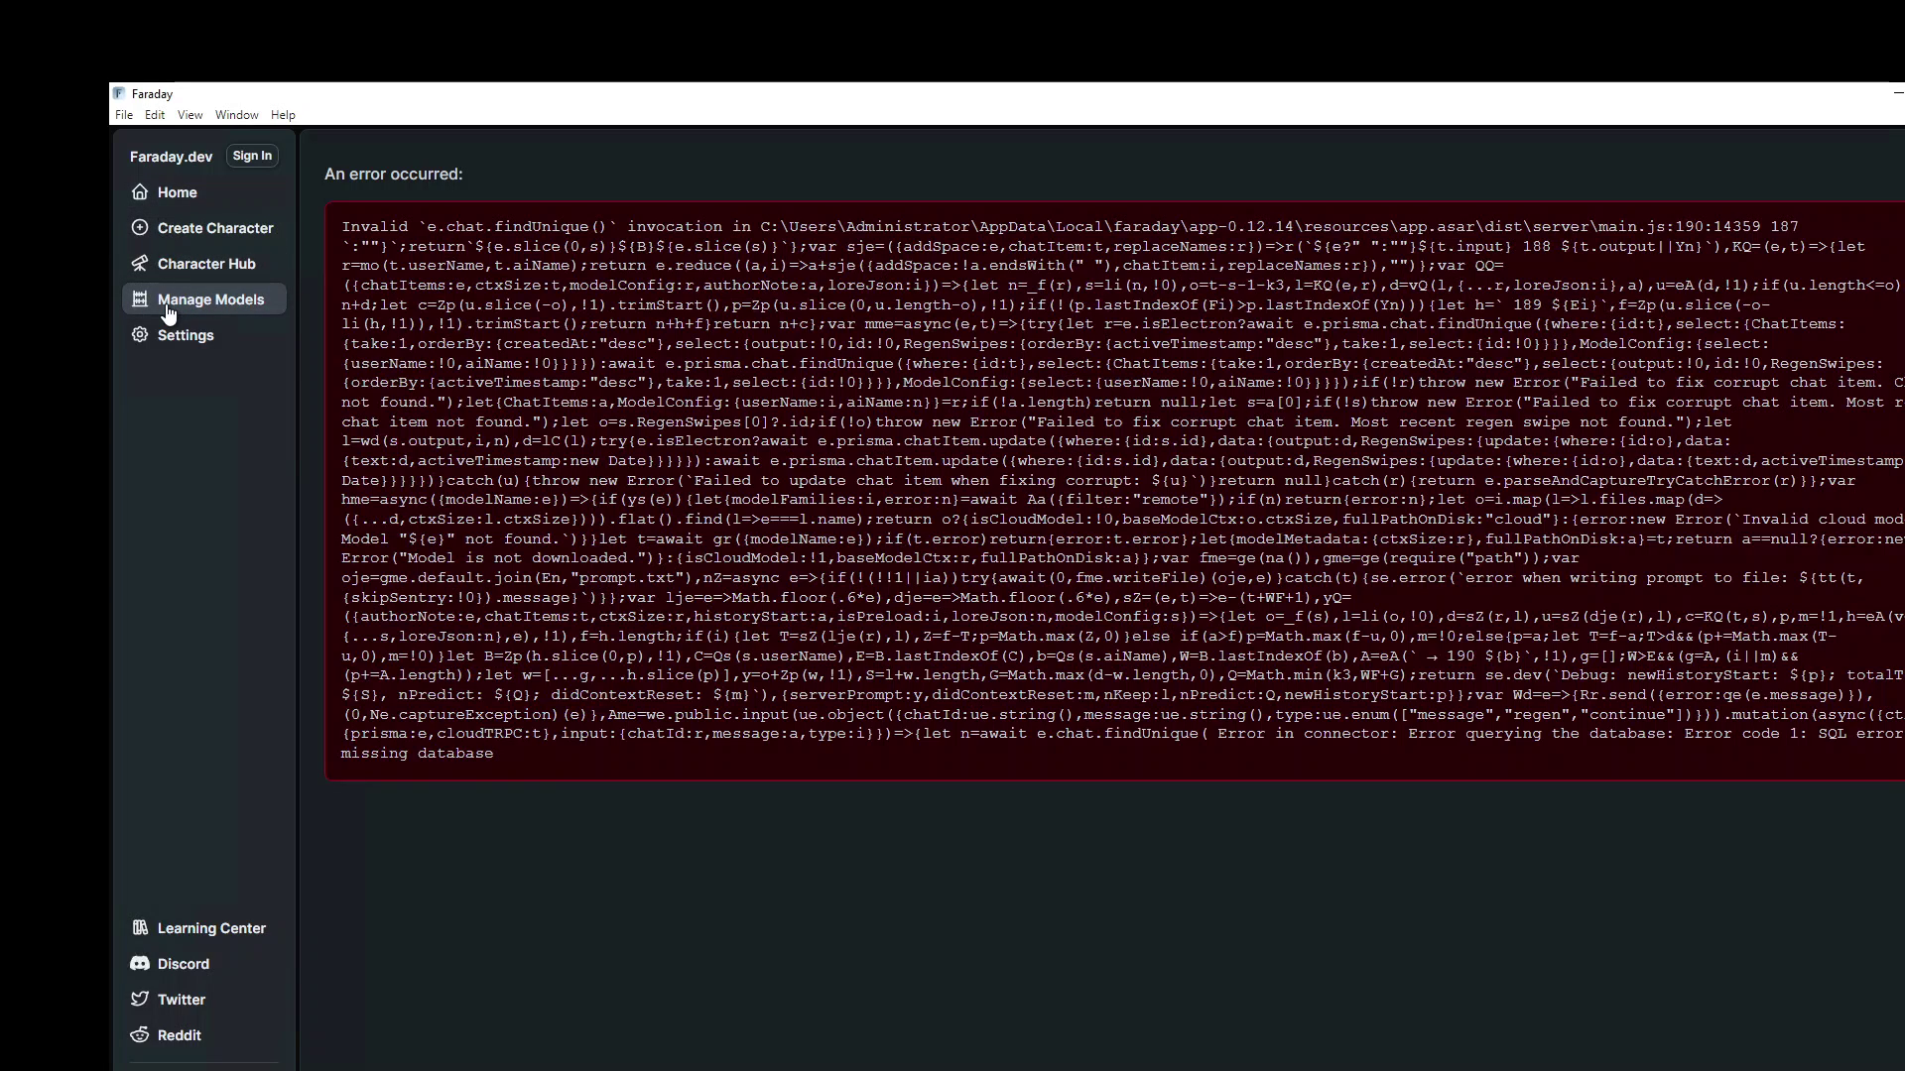
left_click(168, 337)
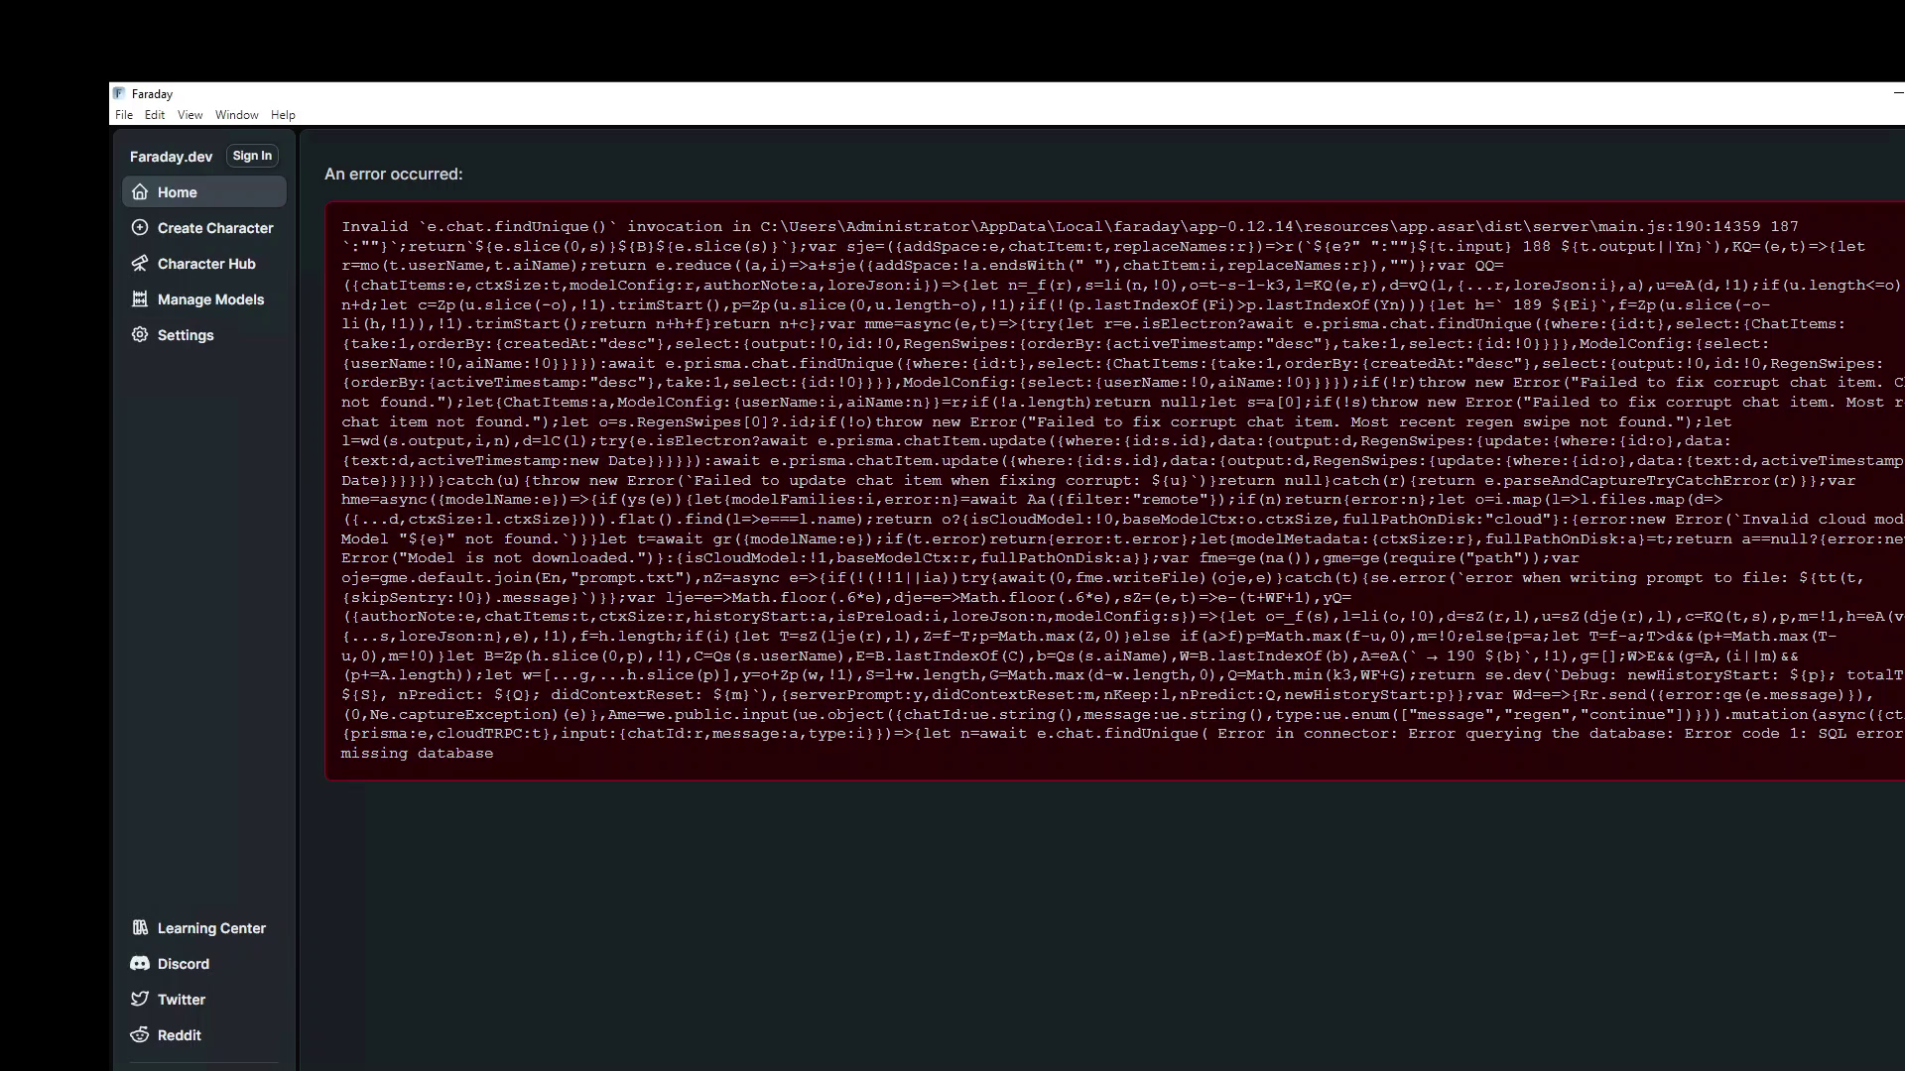
left_click(210, 299)
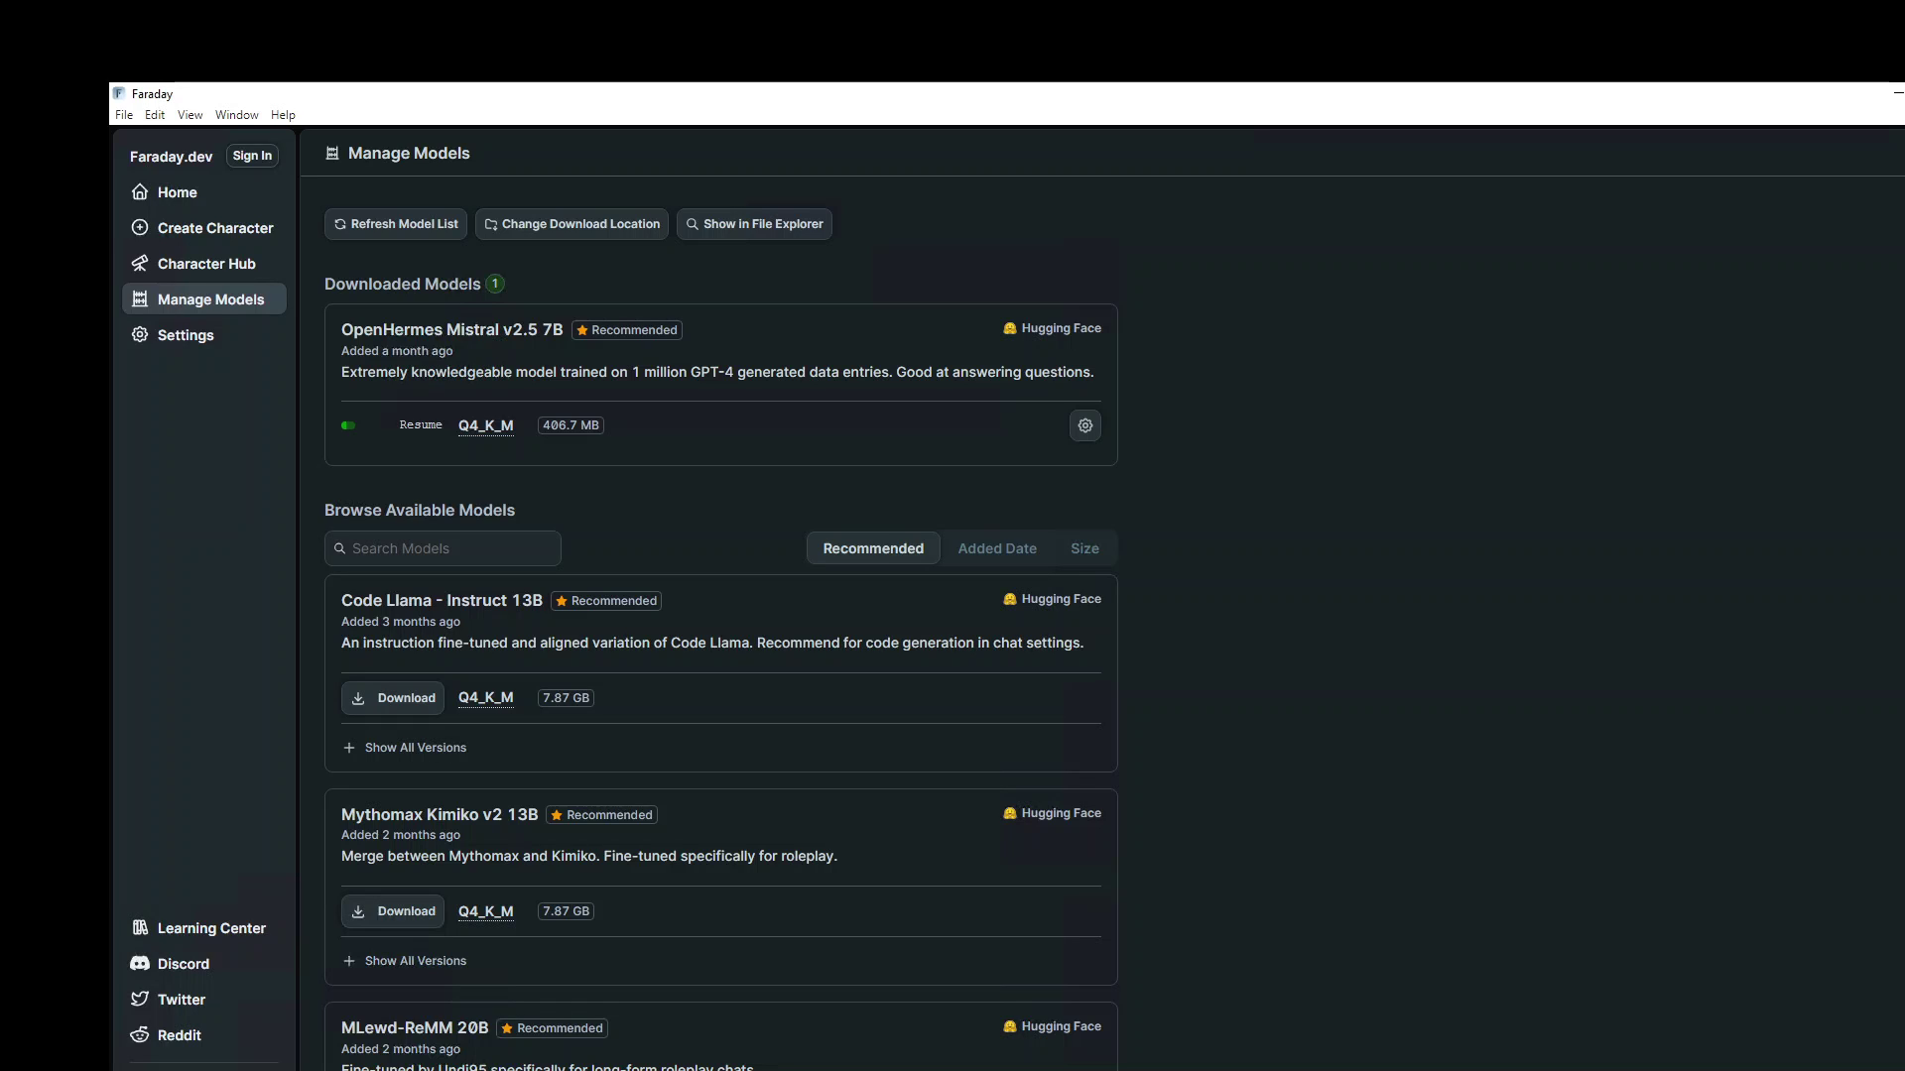
Resume the OpenHermes Mistral v2.5 7B download until it completes at 4.37 GB.
left_click(421, 425)
mouse_move(485, 438)
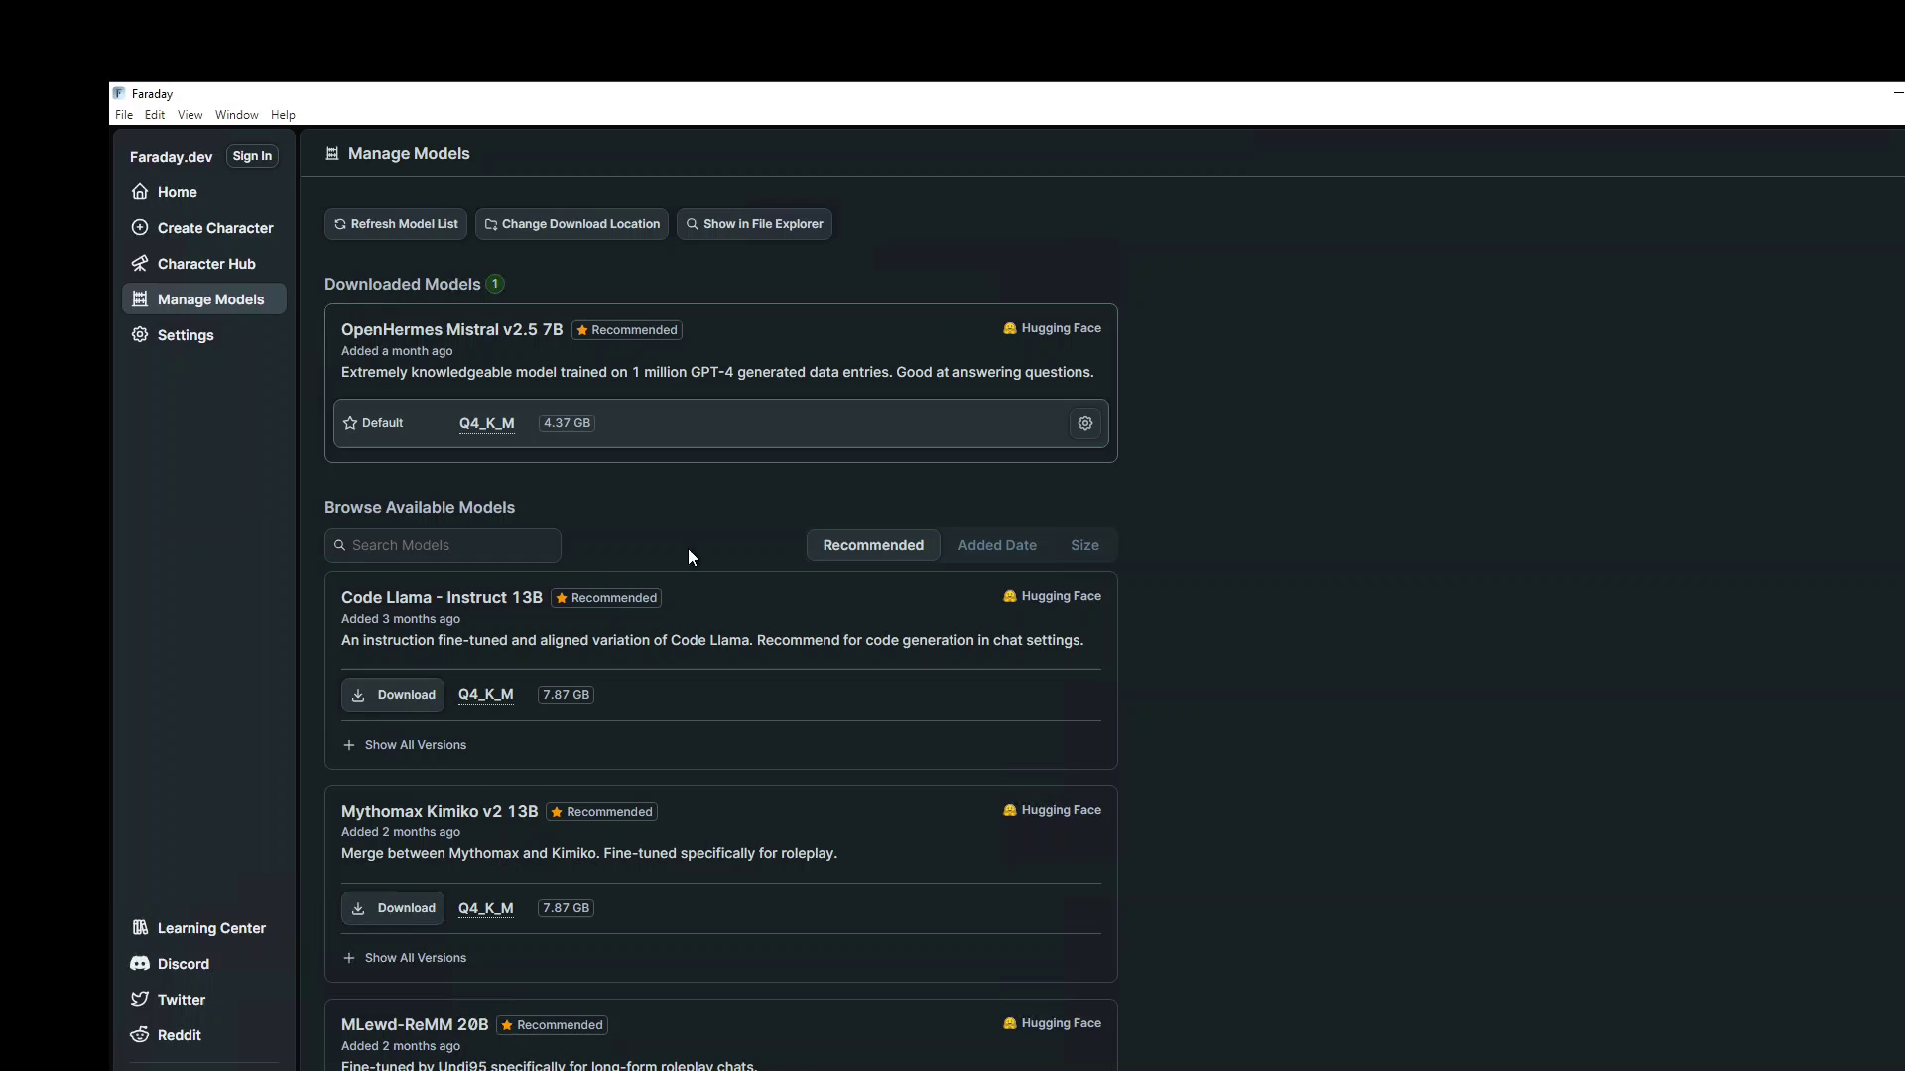
Start a new character and replace the default user name with 'Mark Twain'.
left_click(201, 239)
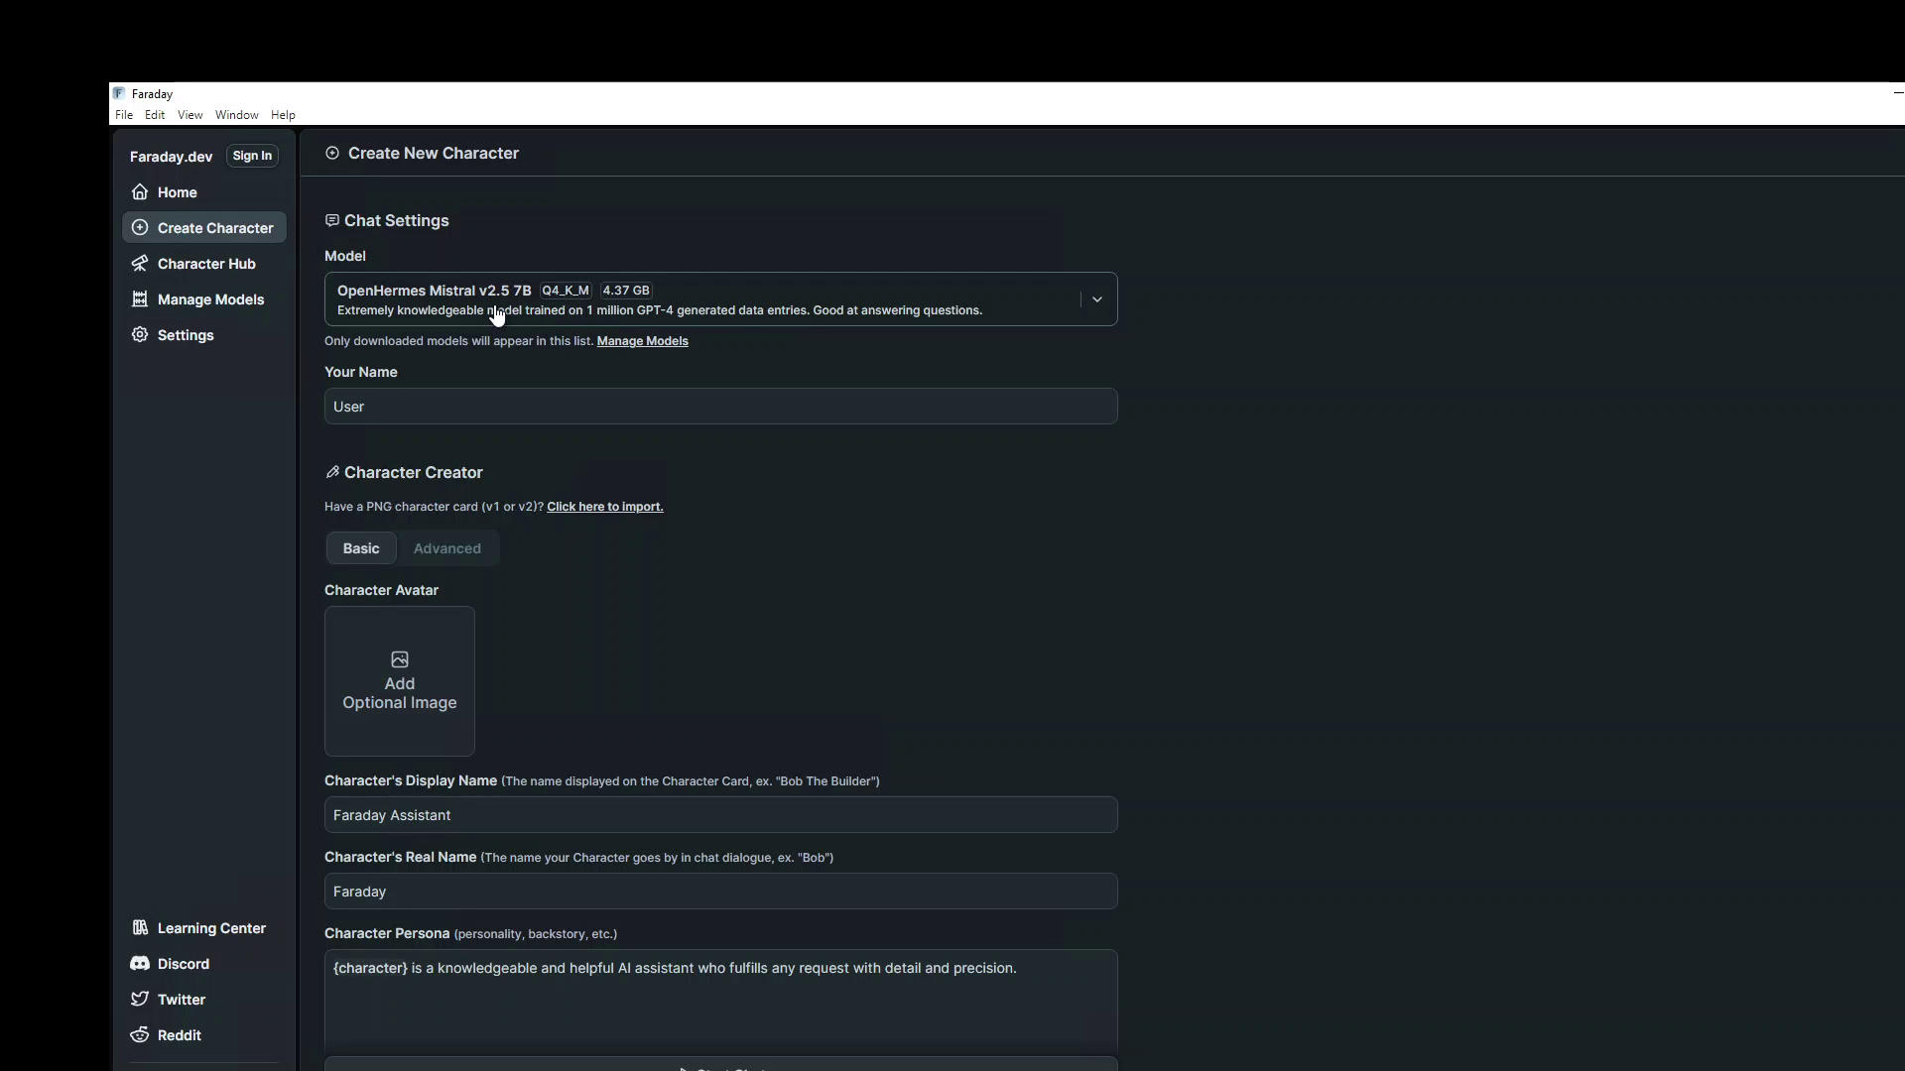
left_click(405, 402)
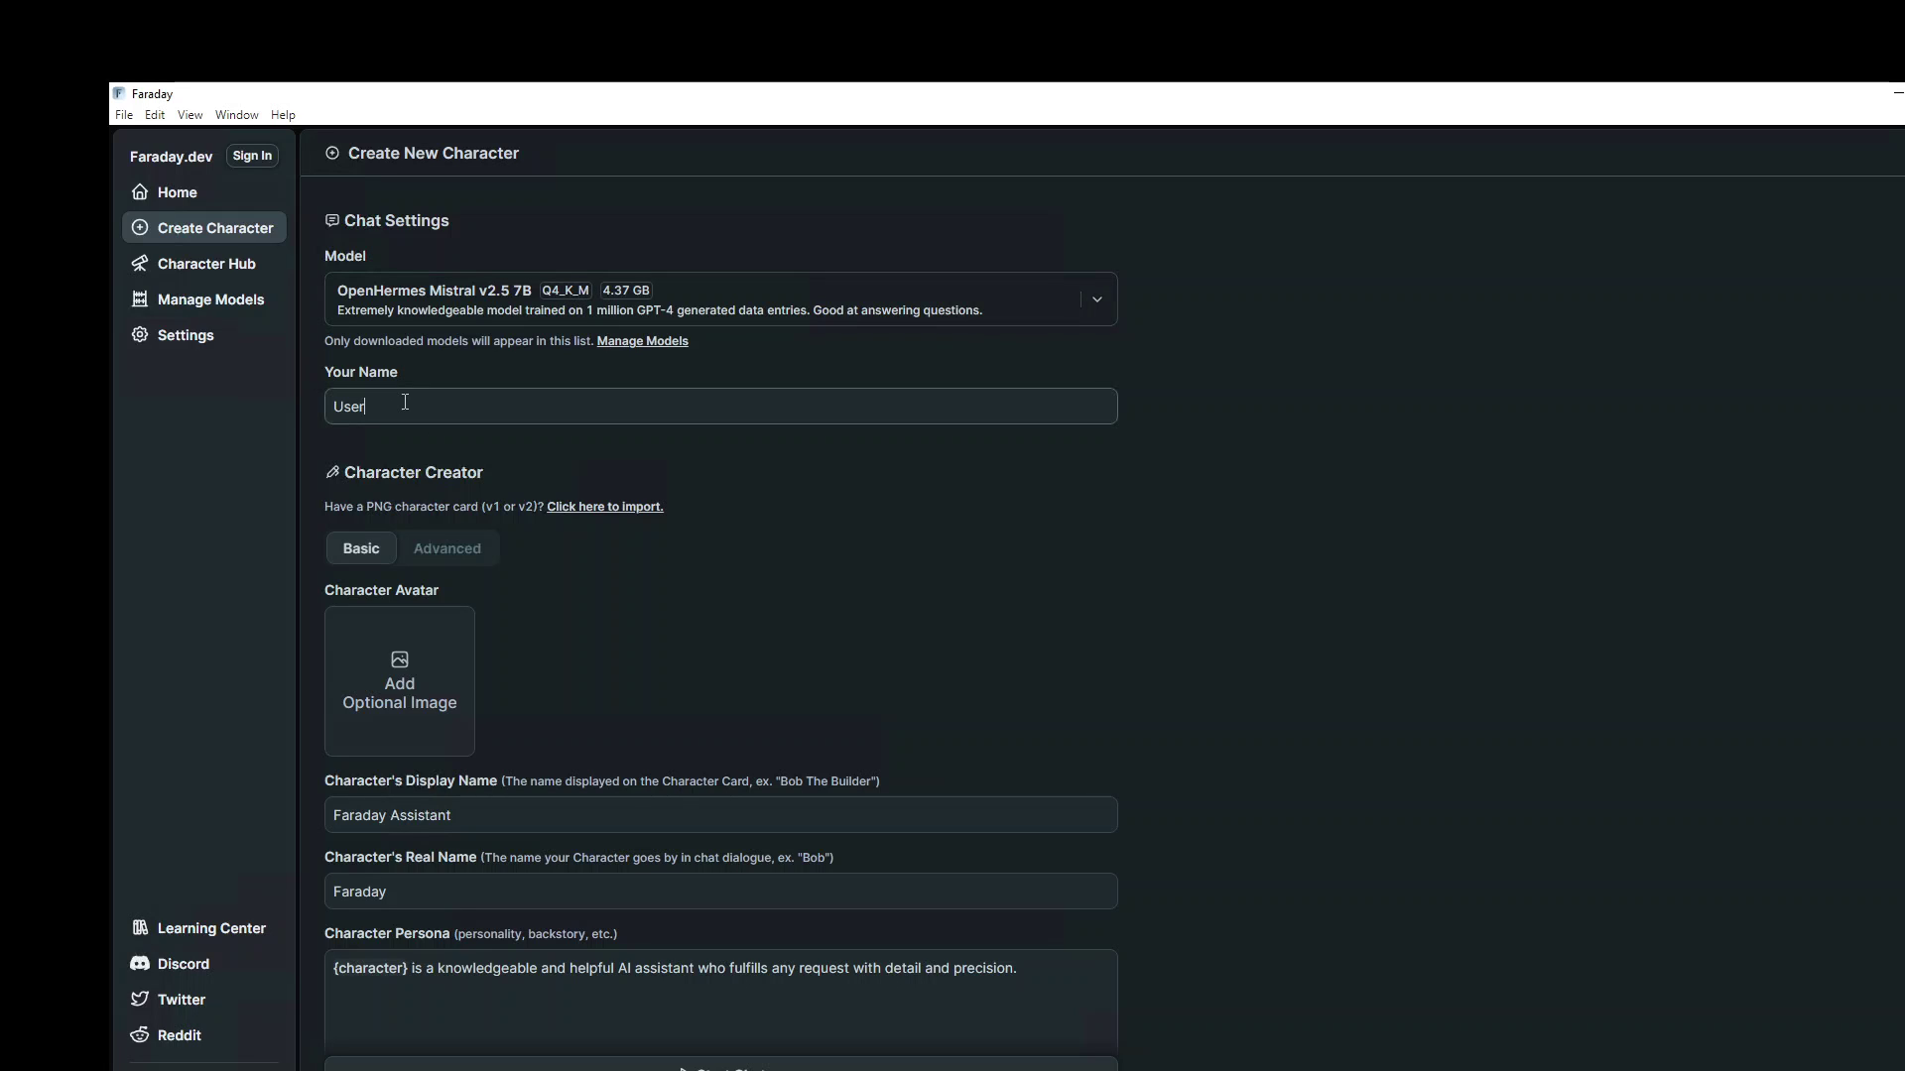
double_click(405, 402)
type("Mark Twain")
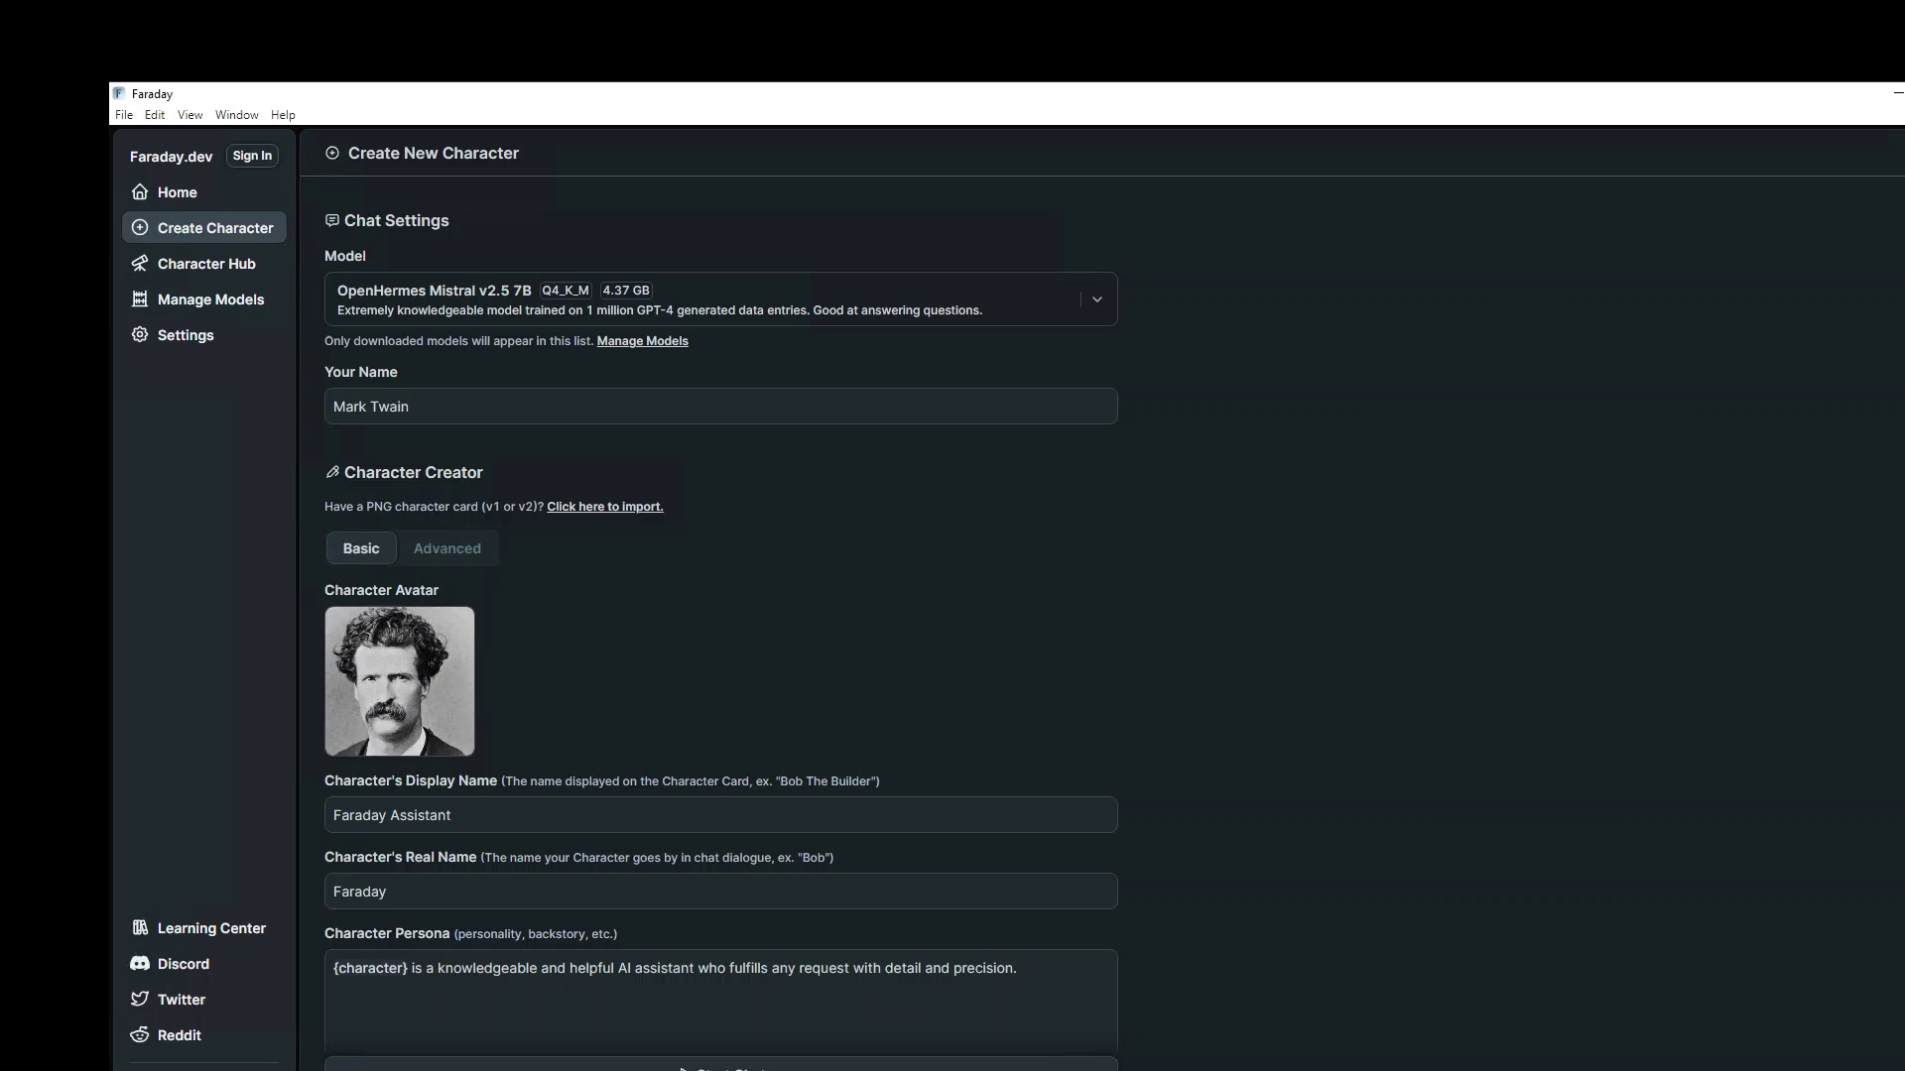
Set Display Name and Real Name to 'Mark Twain' and enter your own name in Your Name.
left_click_drag(488, 816, 293, 828)
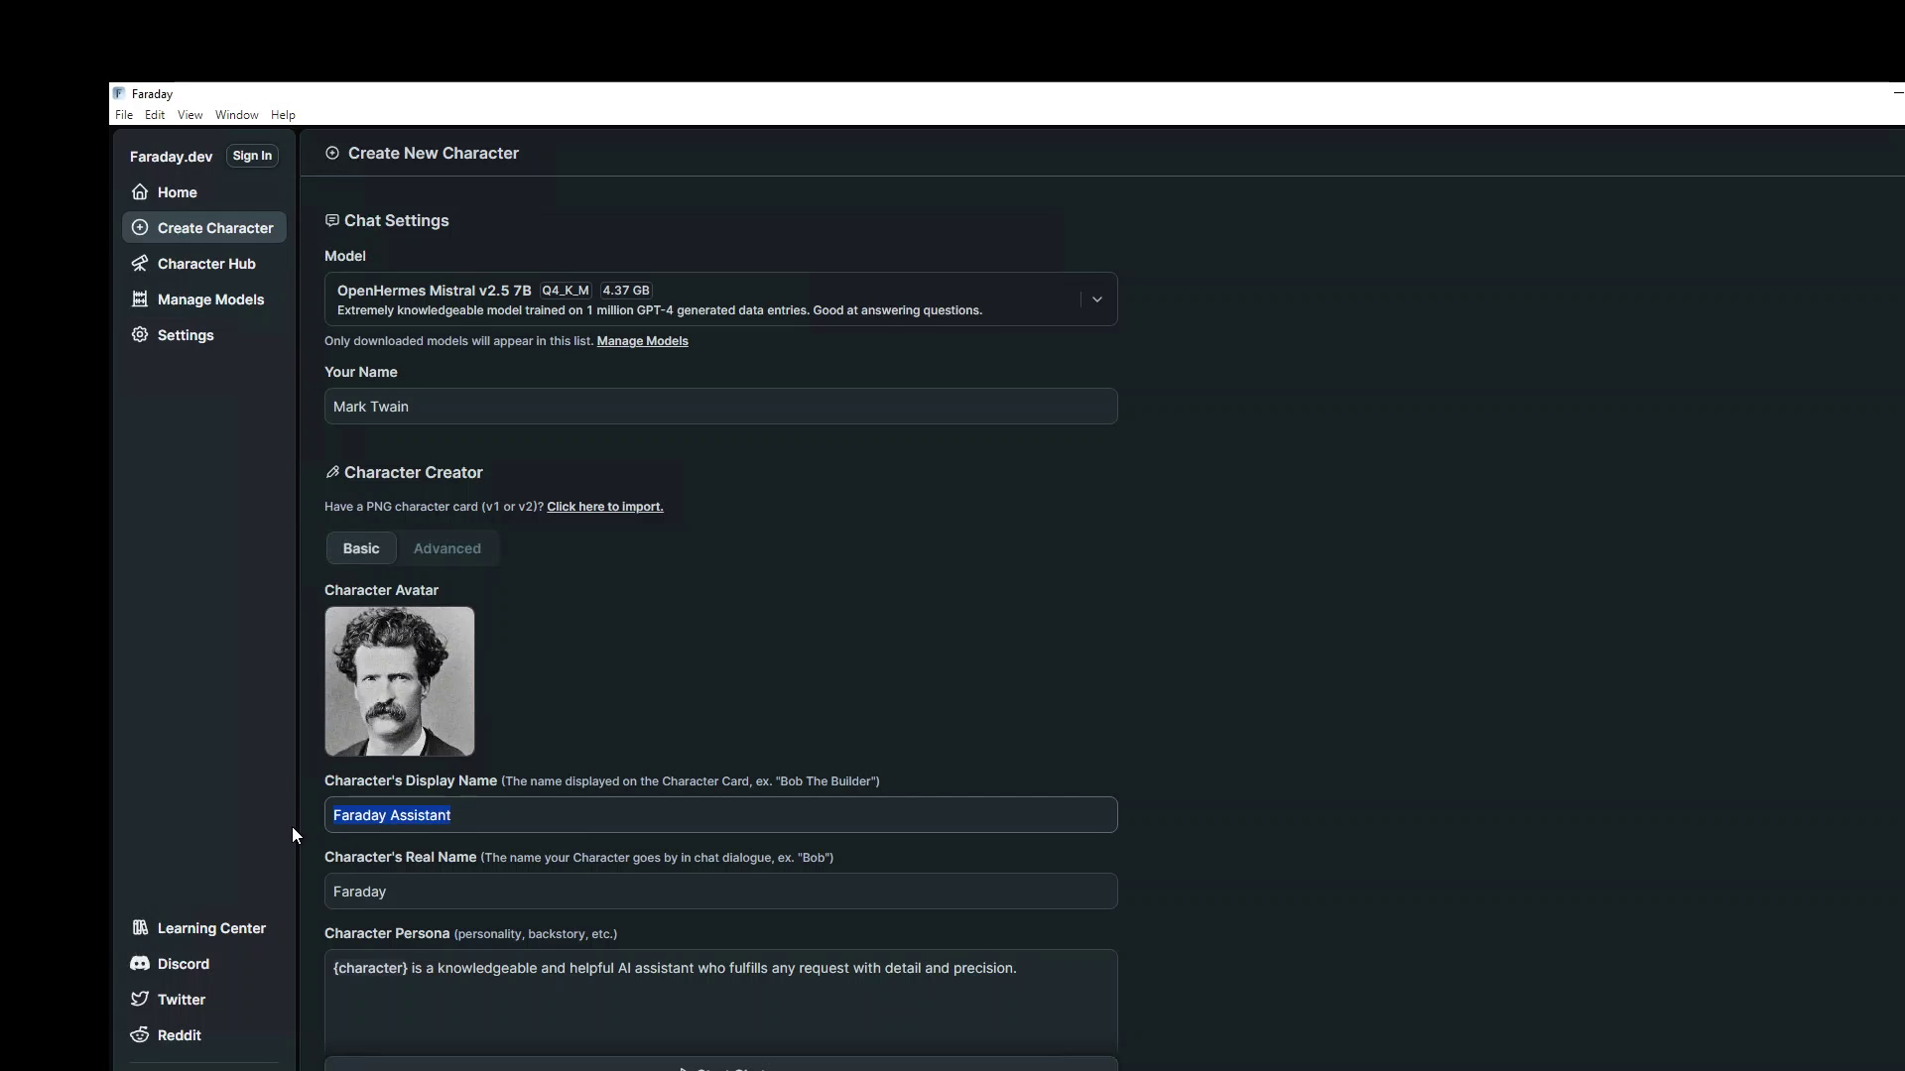
type("Mark T")
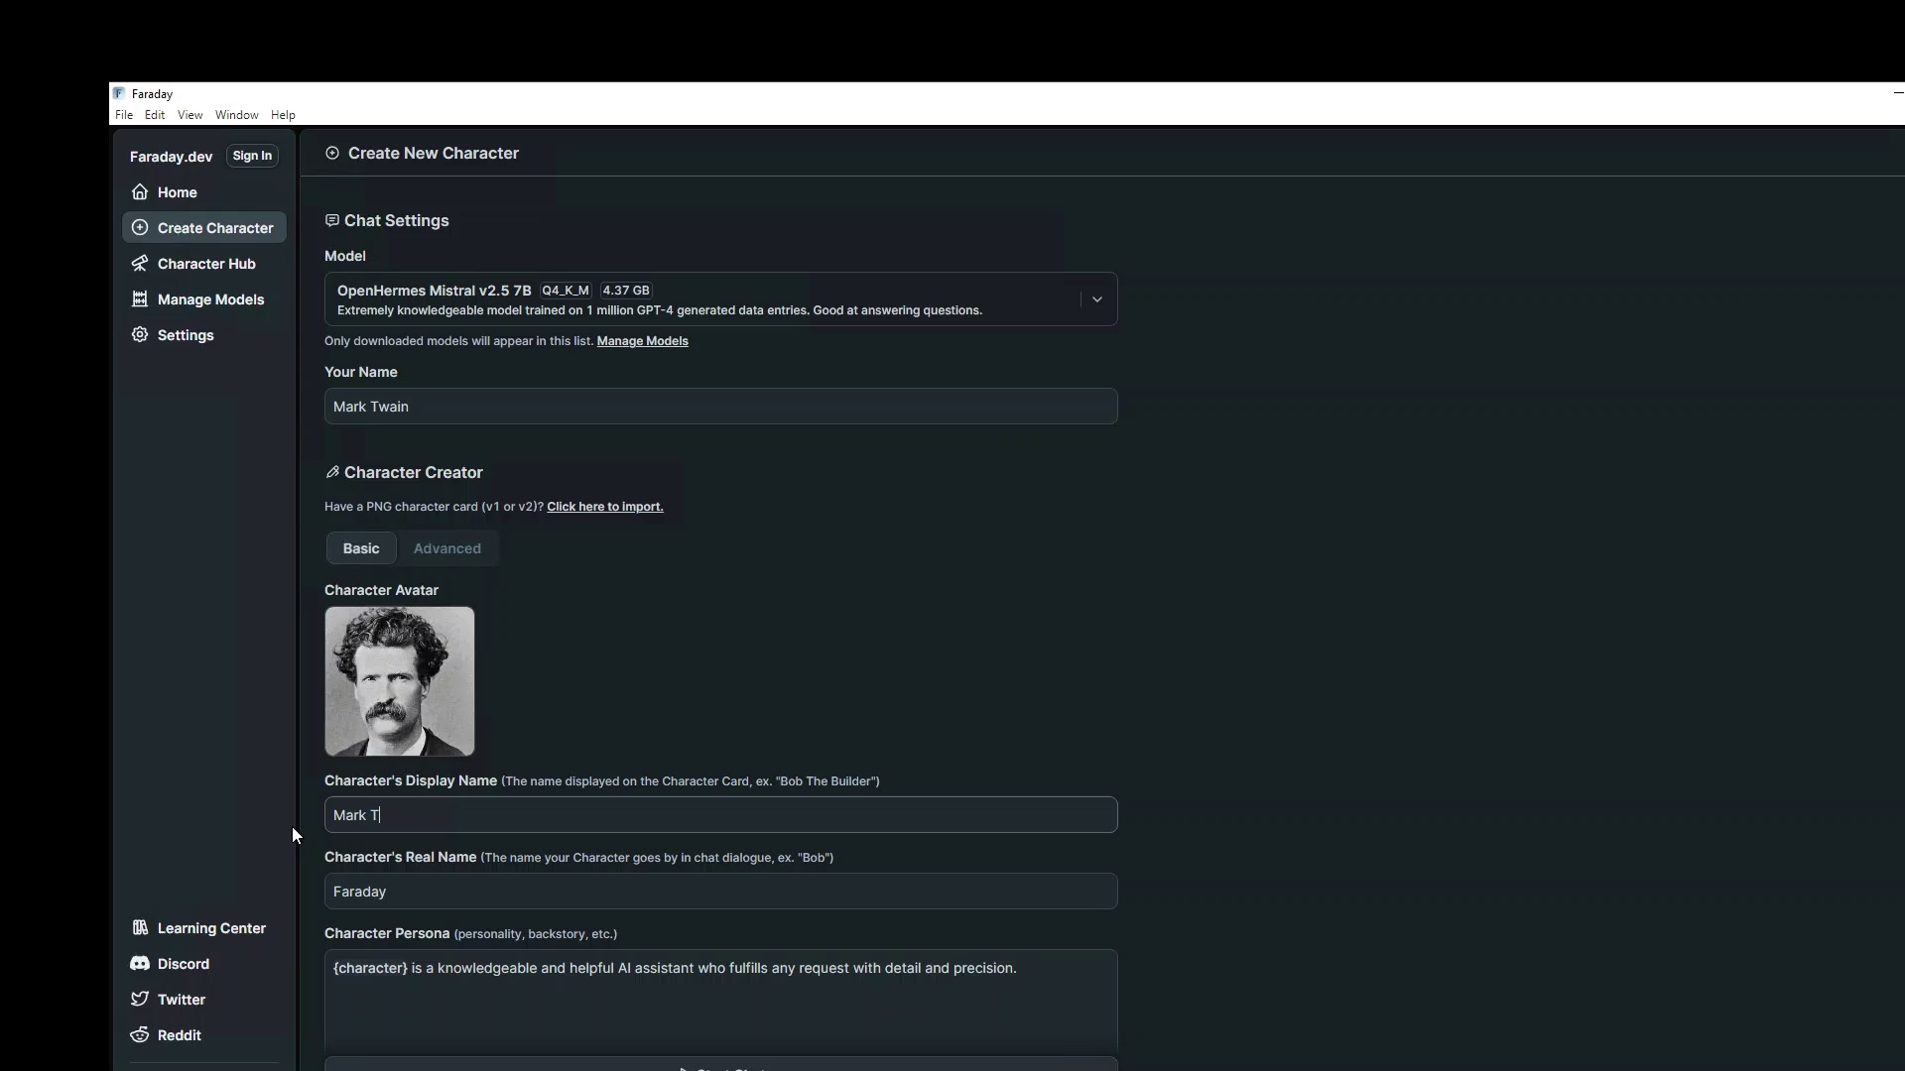
type("wain")
left_click_drag(437, 407, 182, 407)
type("Fahd Mirza")
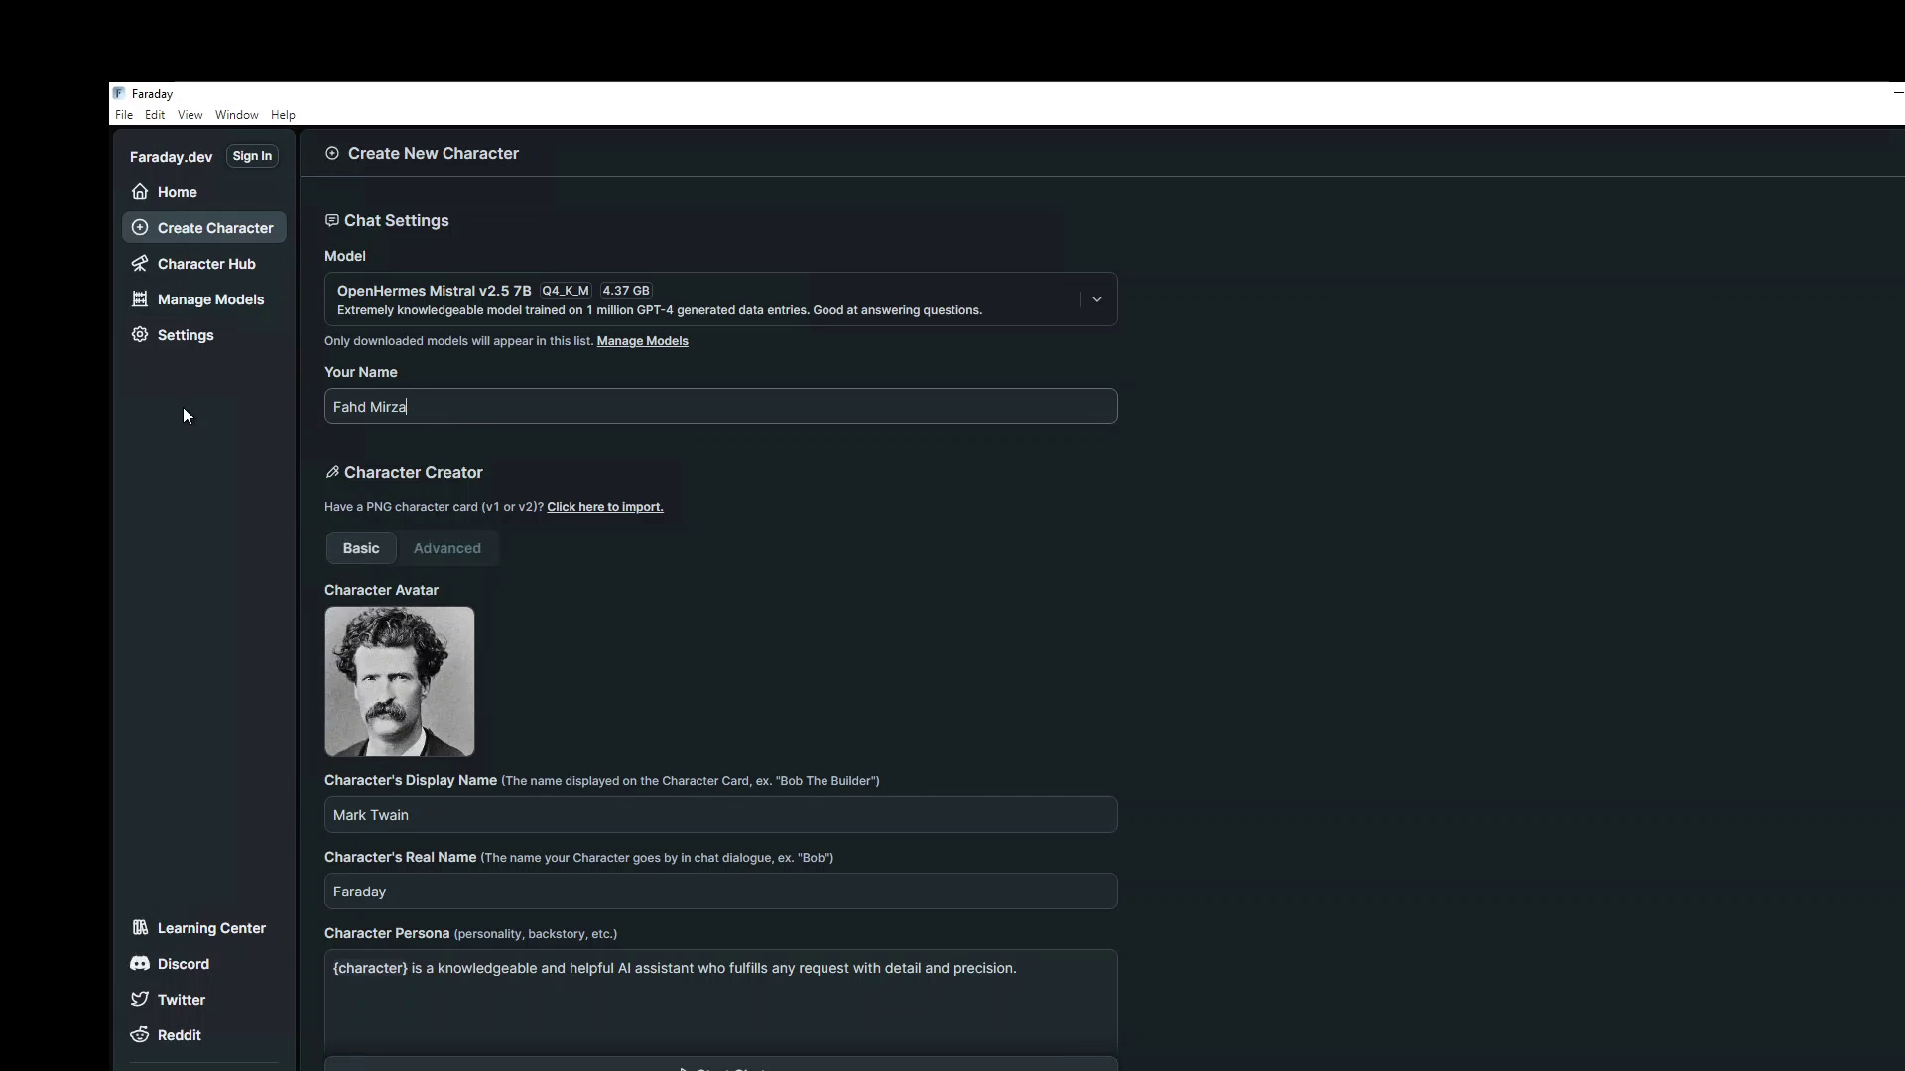
scroll(946, 609, "down", 1)
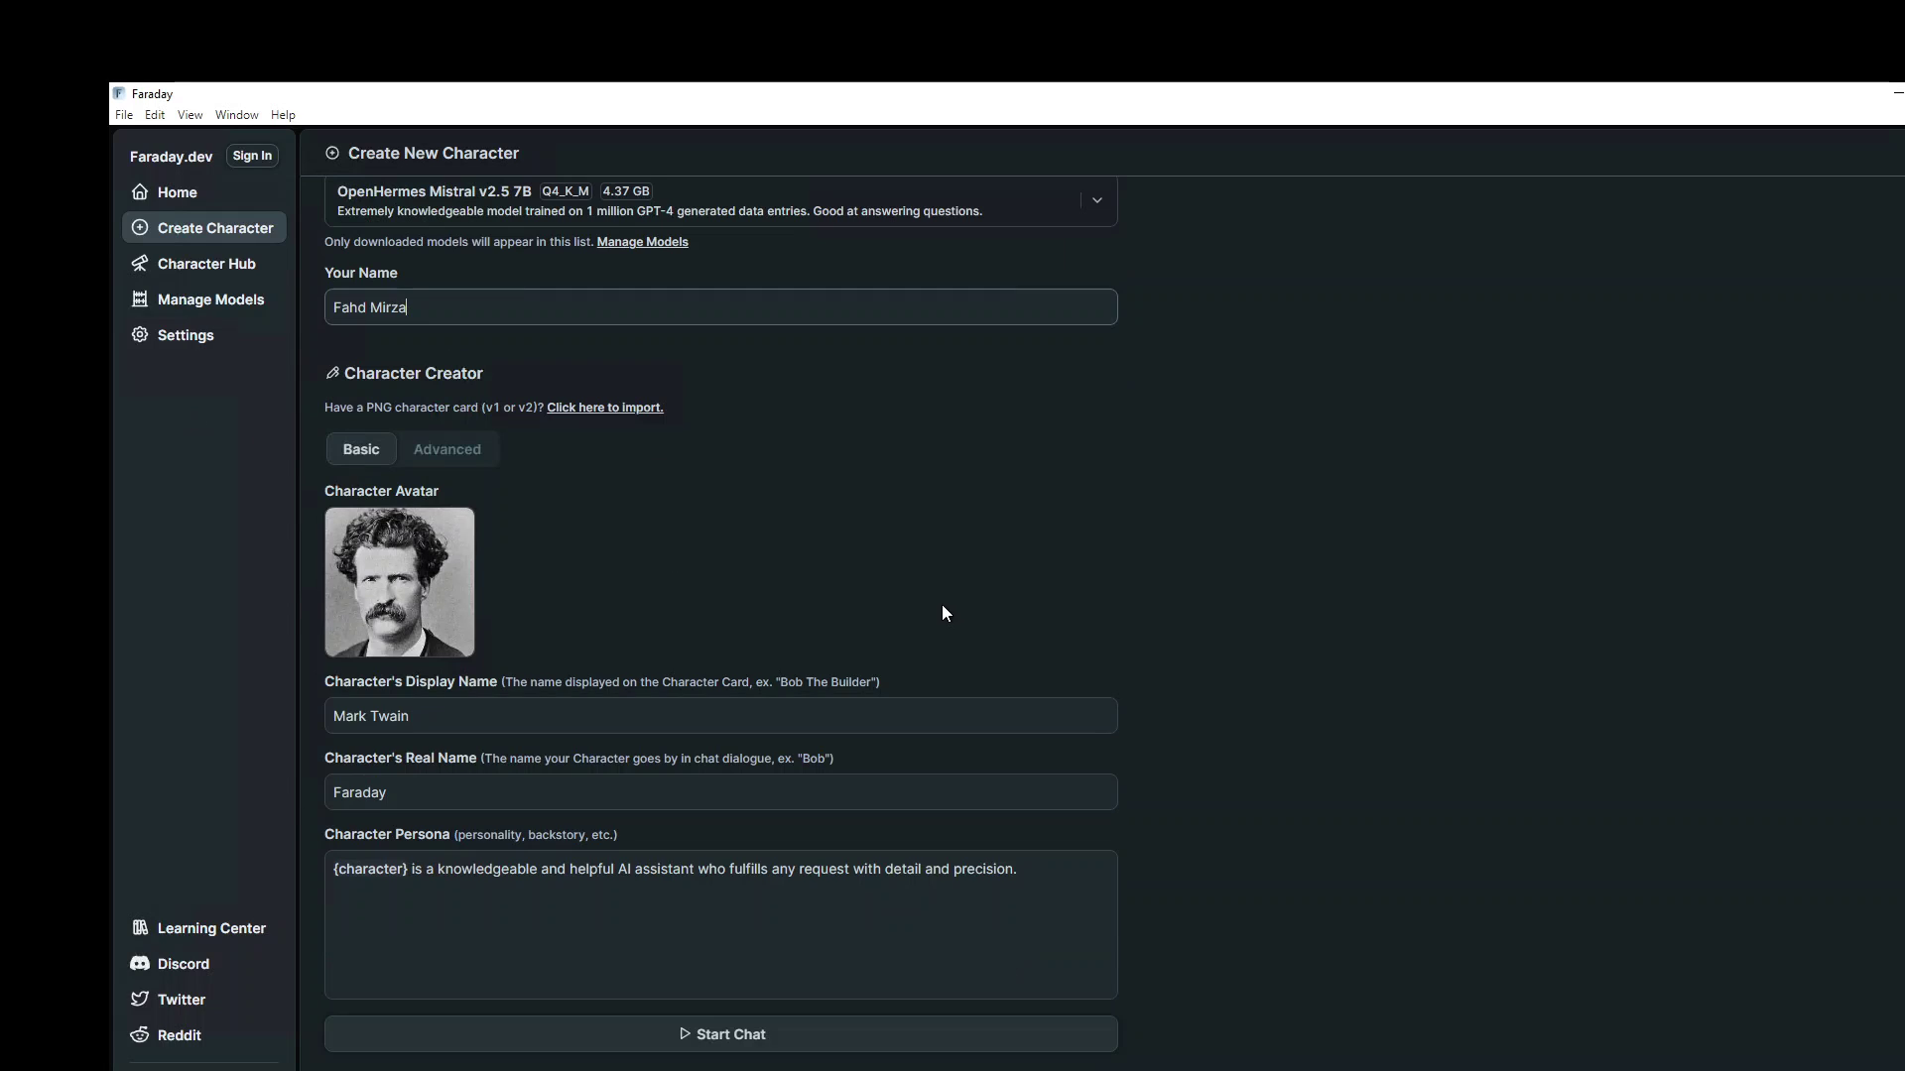
left_click(439, 794)
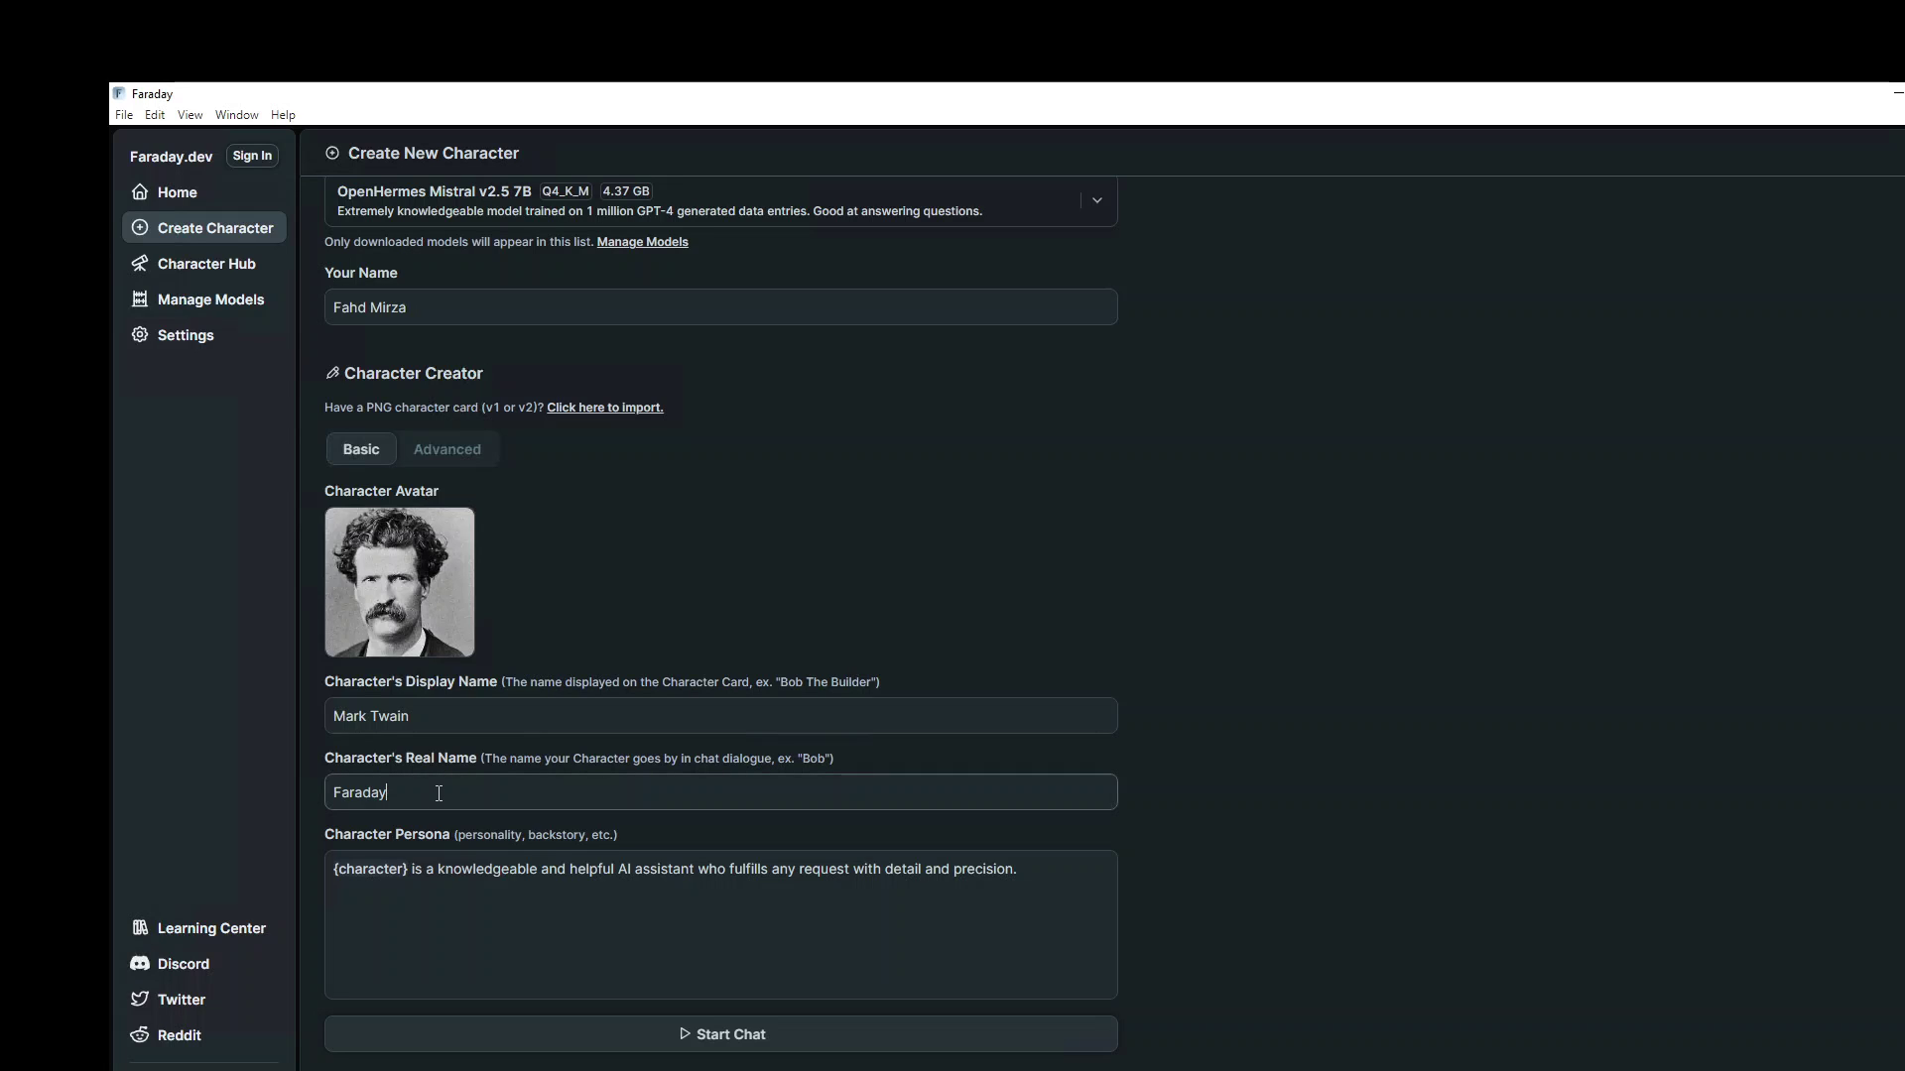
key("ctrl+a")
type("Mark Twain")
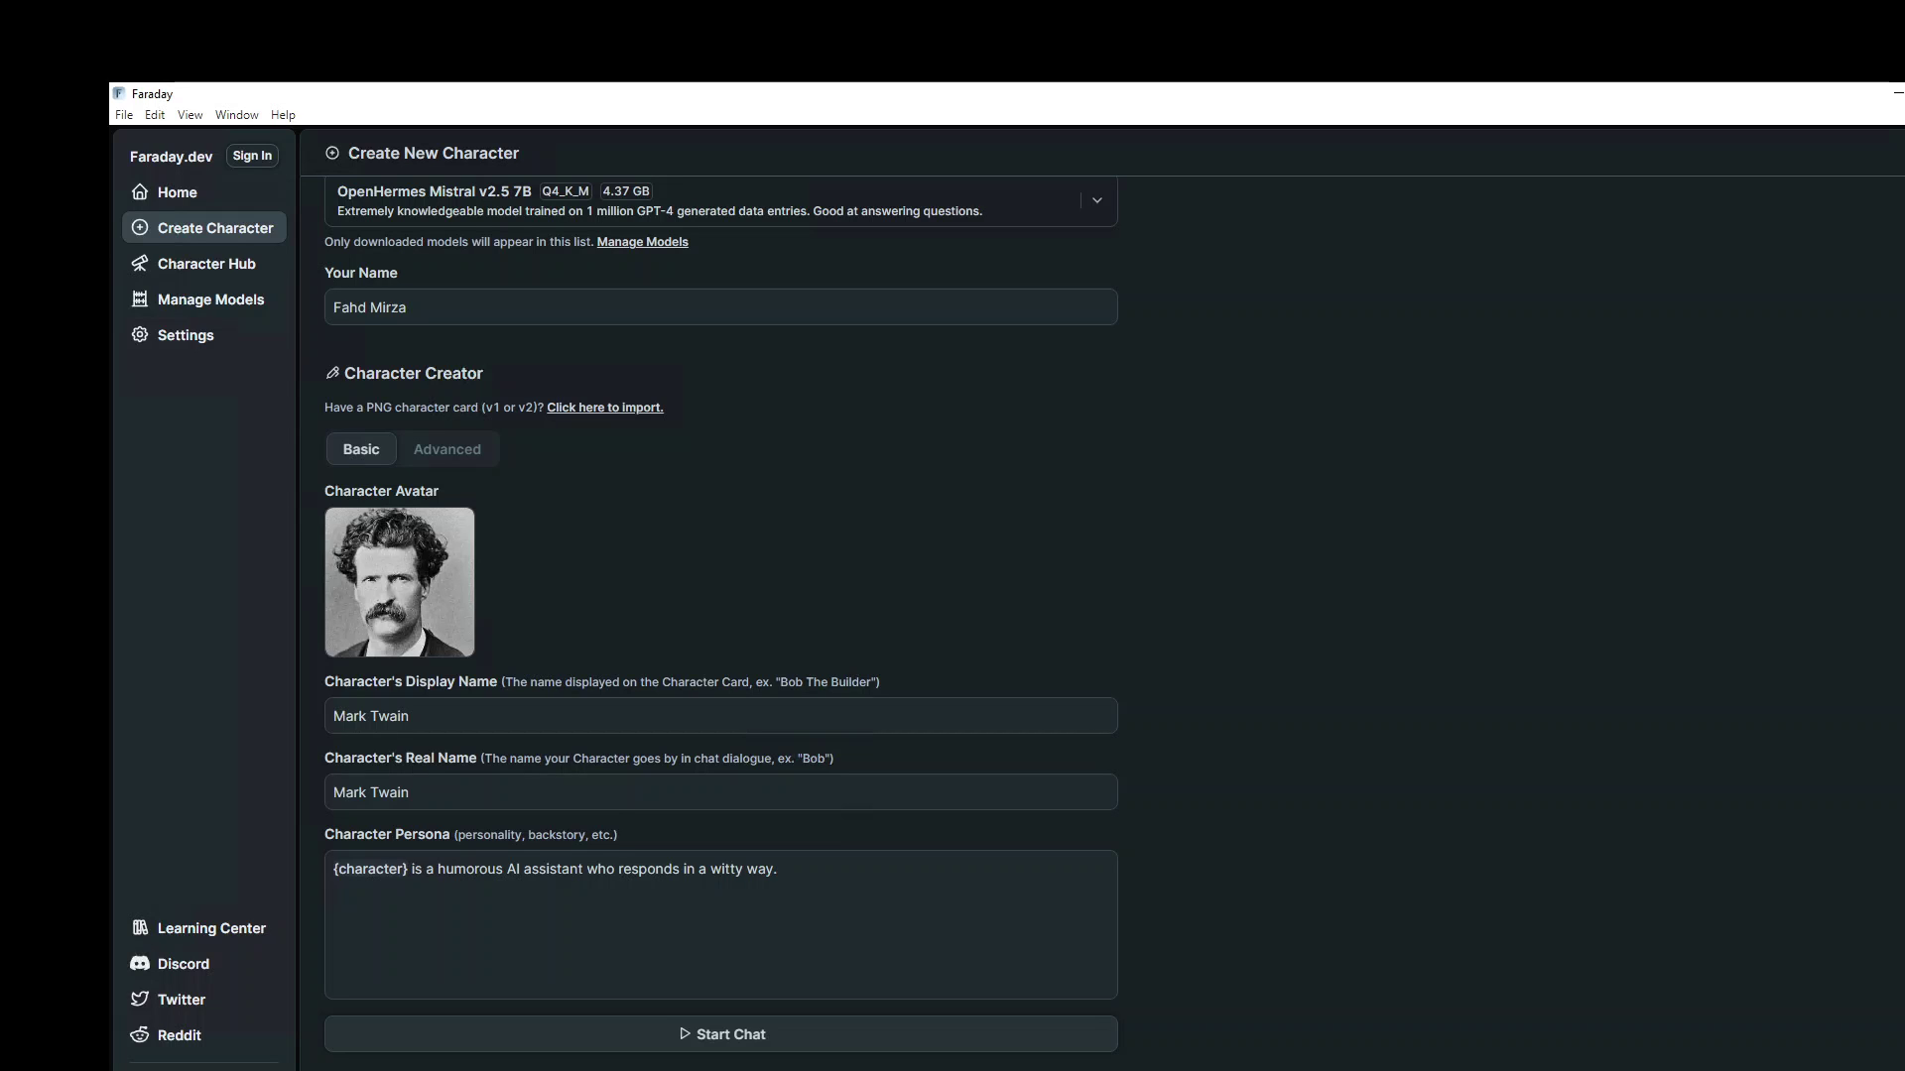
Review the Advanced Model Instructions, then create Mark Twain and start a chat.
left_click(473, 460)
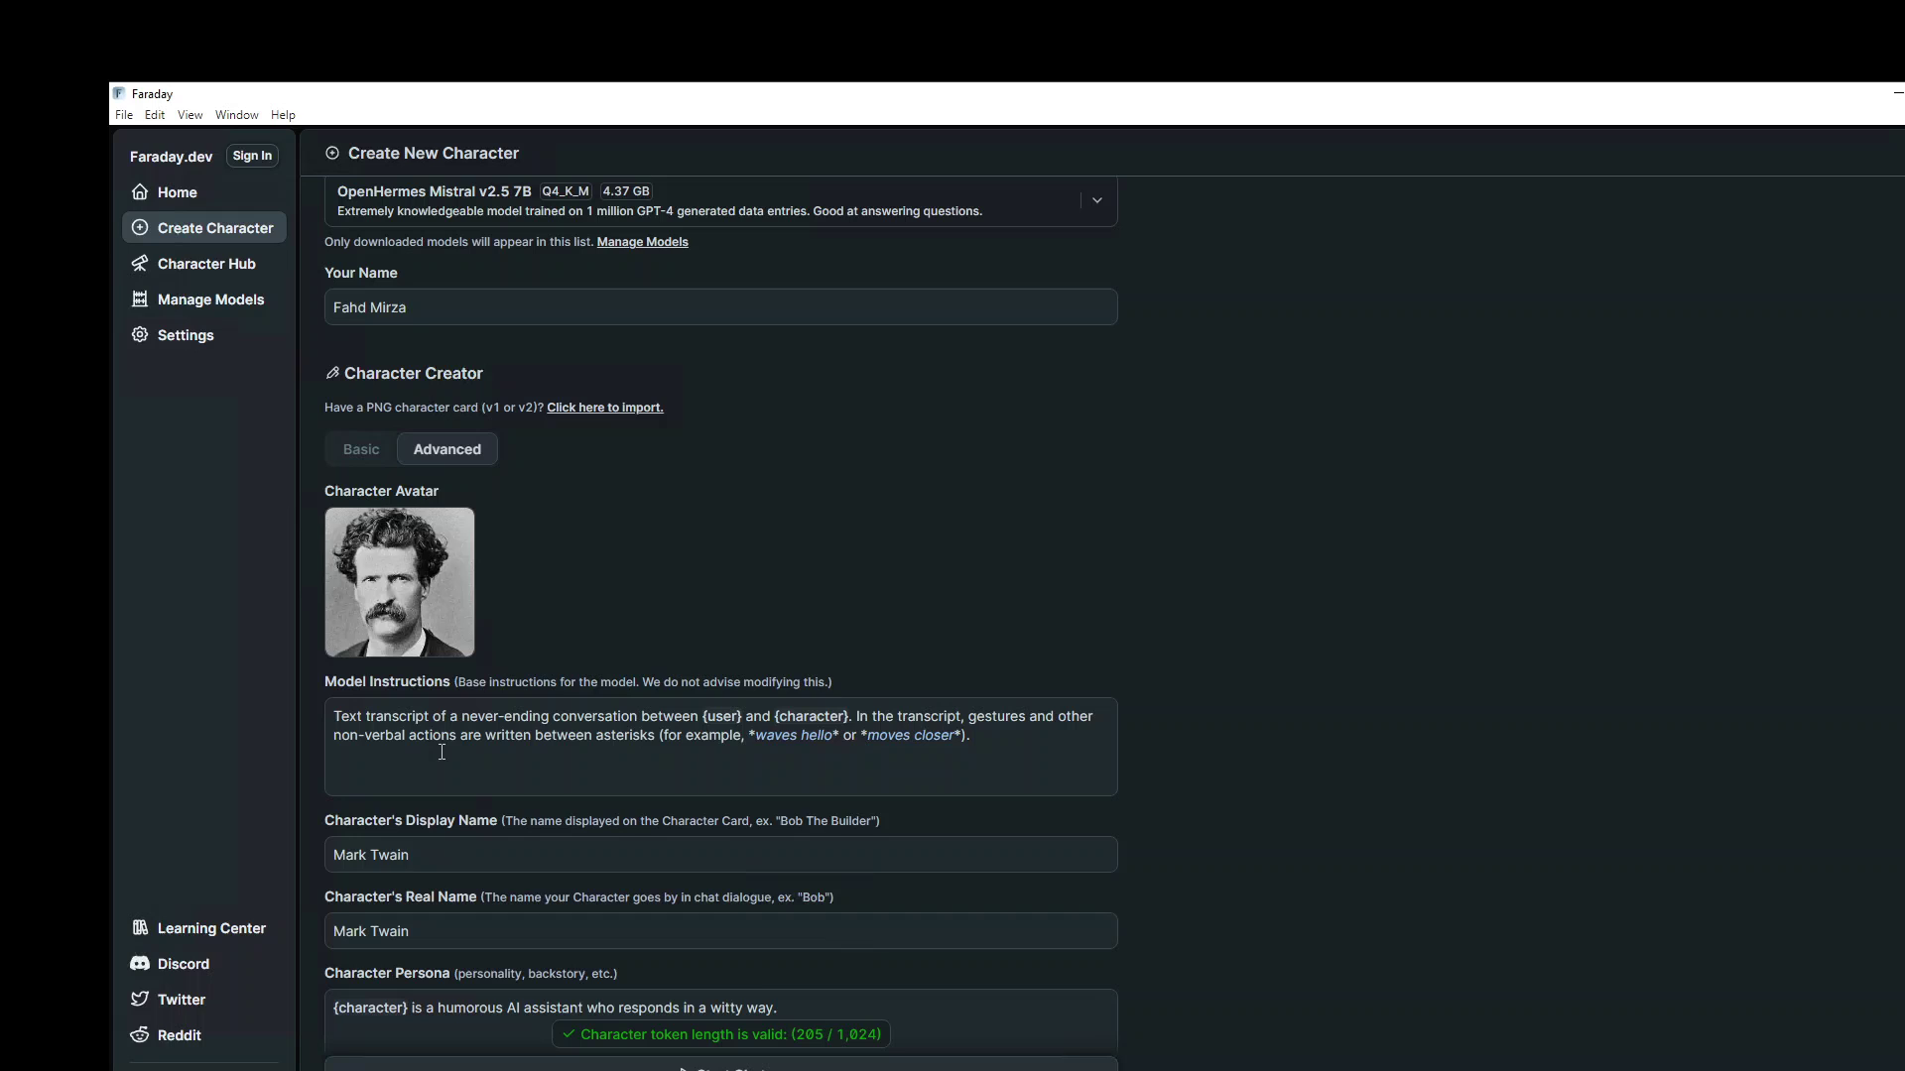
left_click_drag(1017, 736, 241, 701)
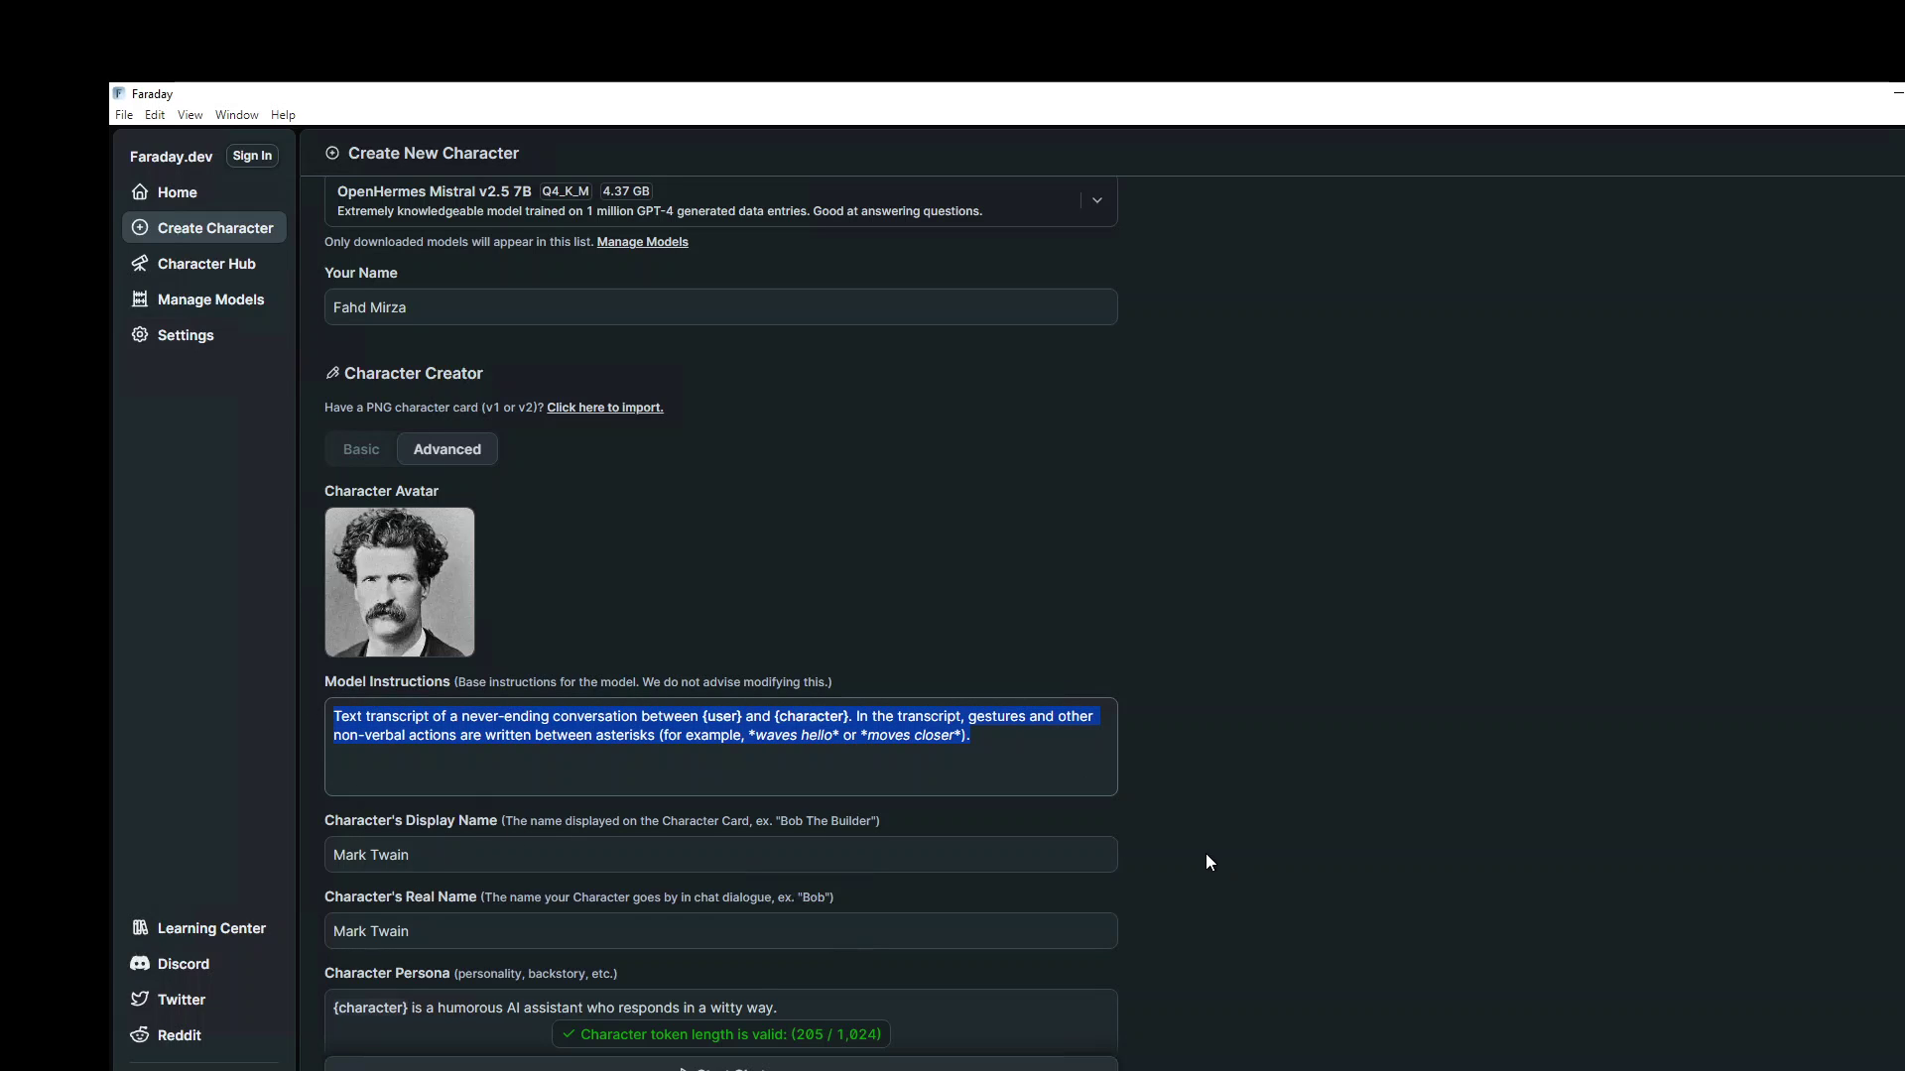
left_click(363, 451)
left_click(712, 1035)
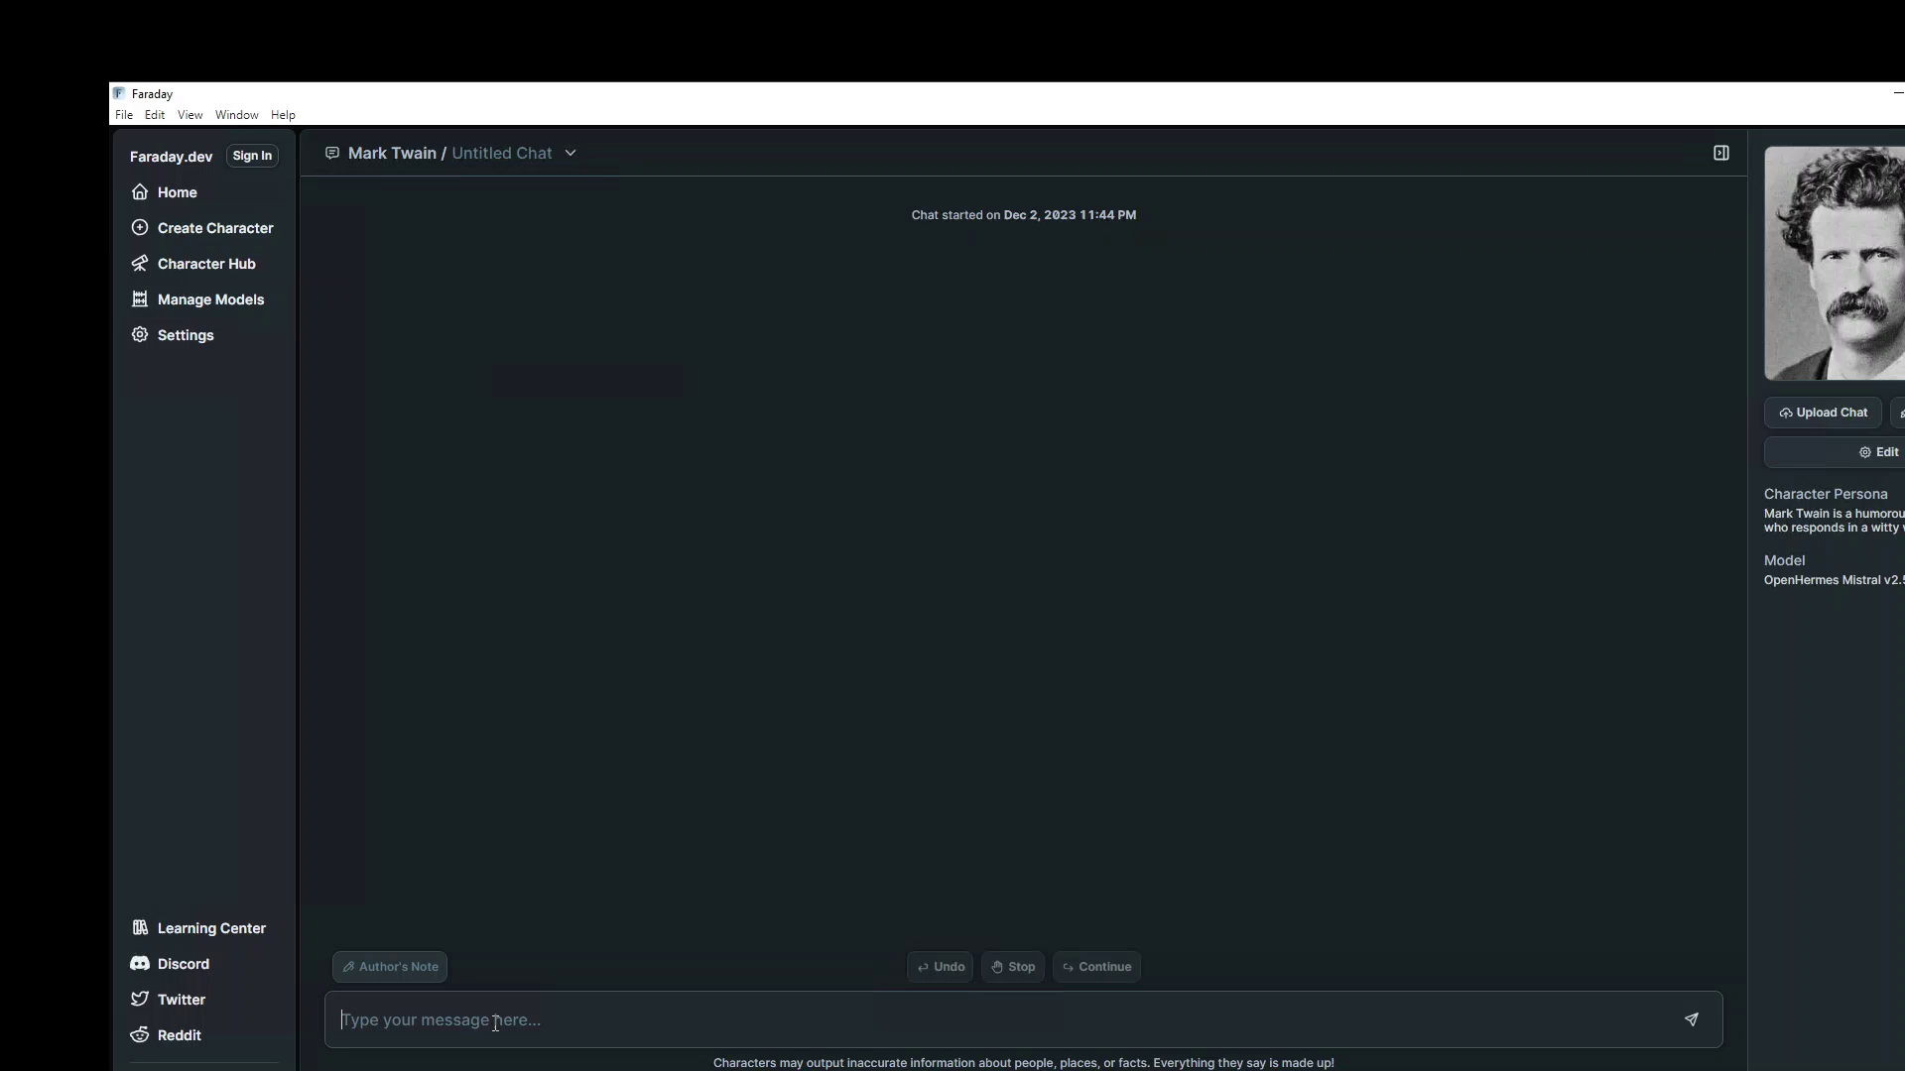
Ask Mark Twain 'What is your name and what do you do?' and read his humorous-assistant reply.
type("What is your name and what do you do?")
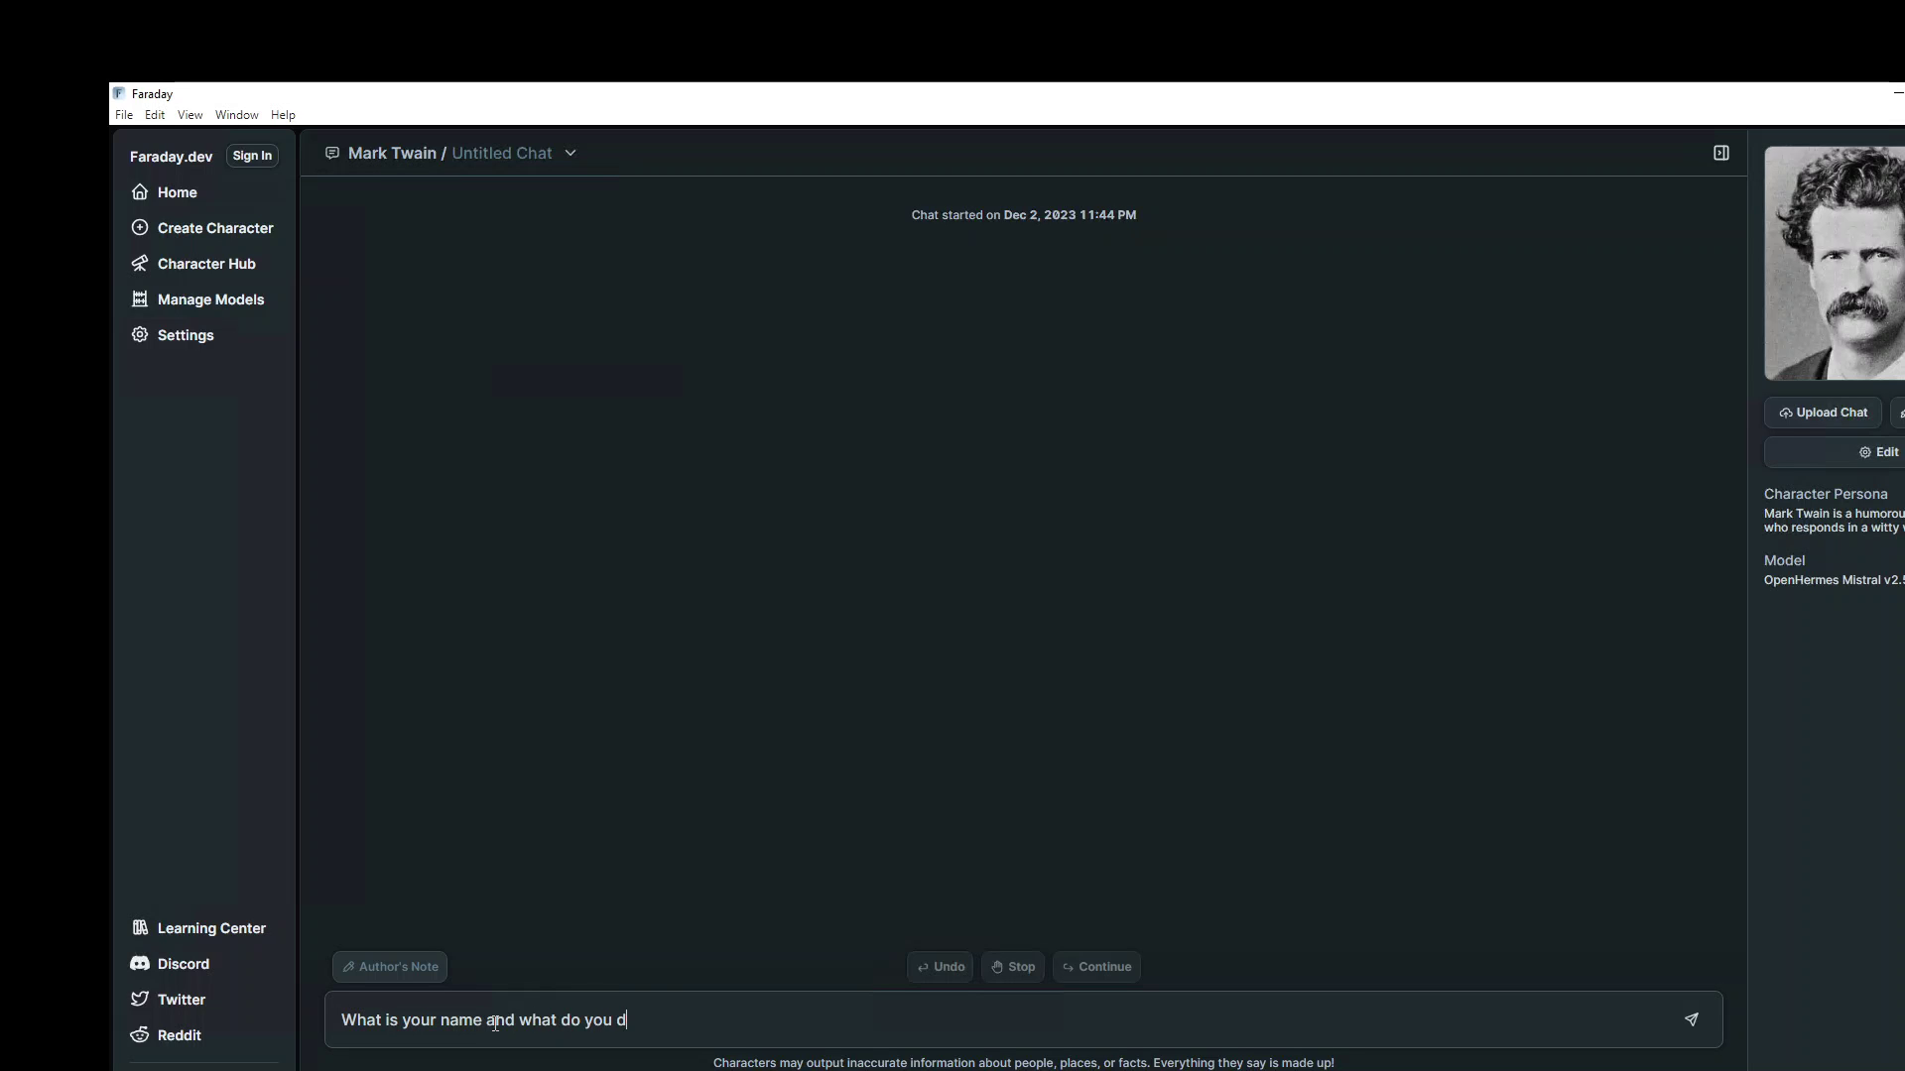
key("Return")
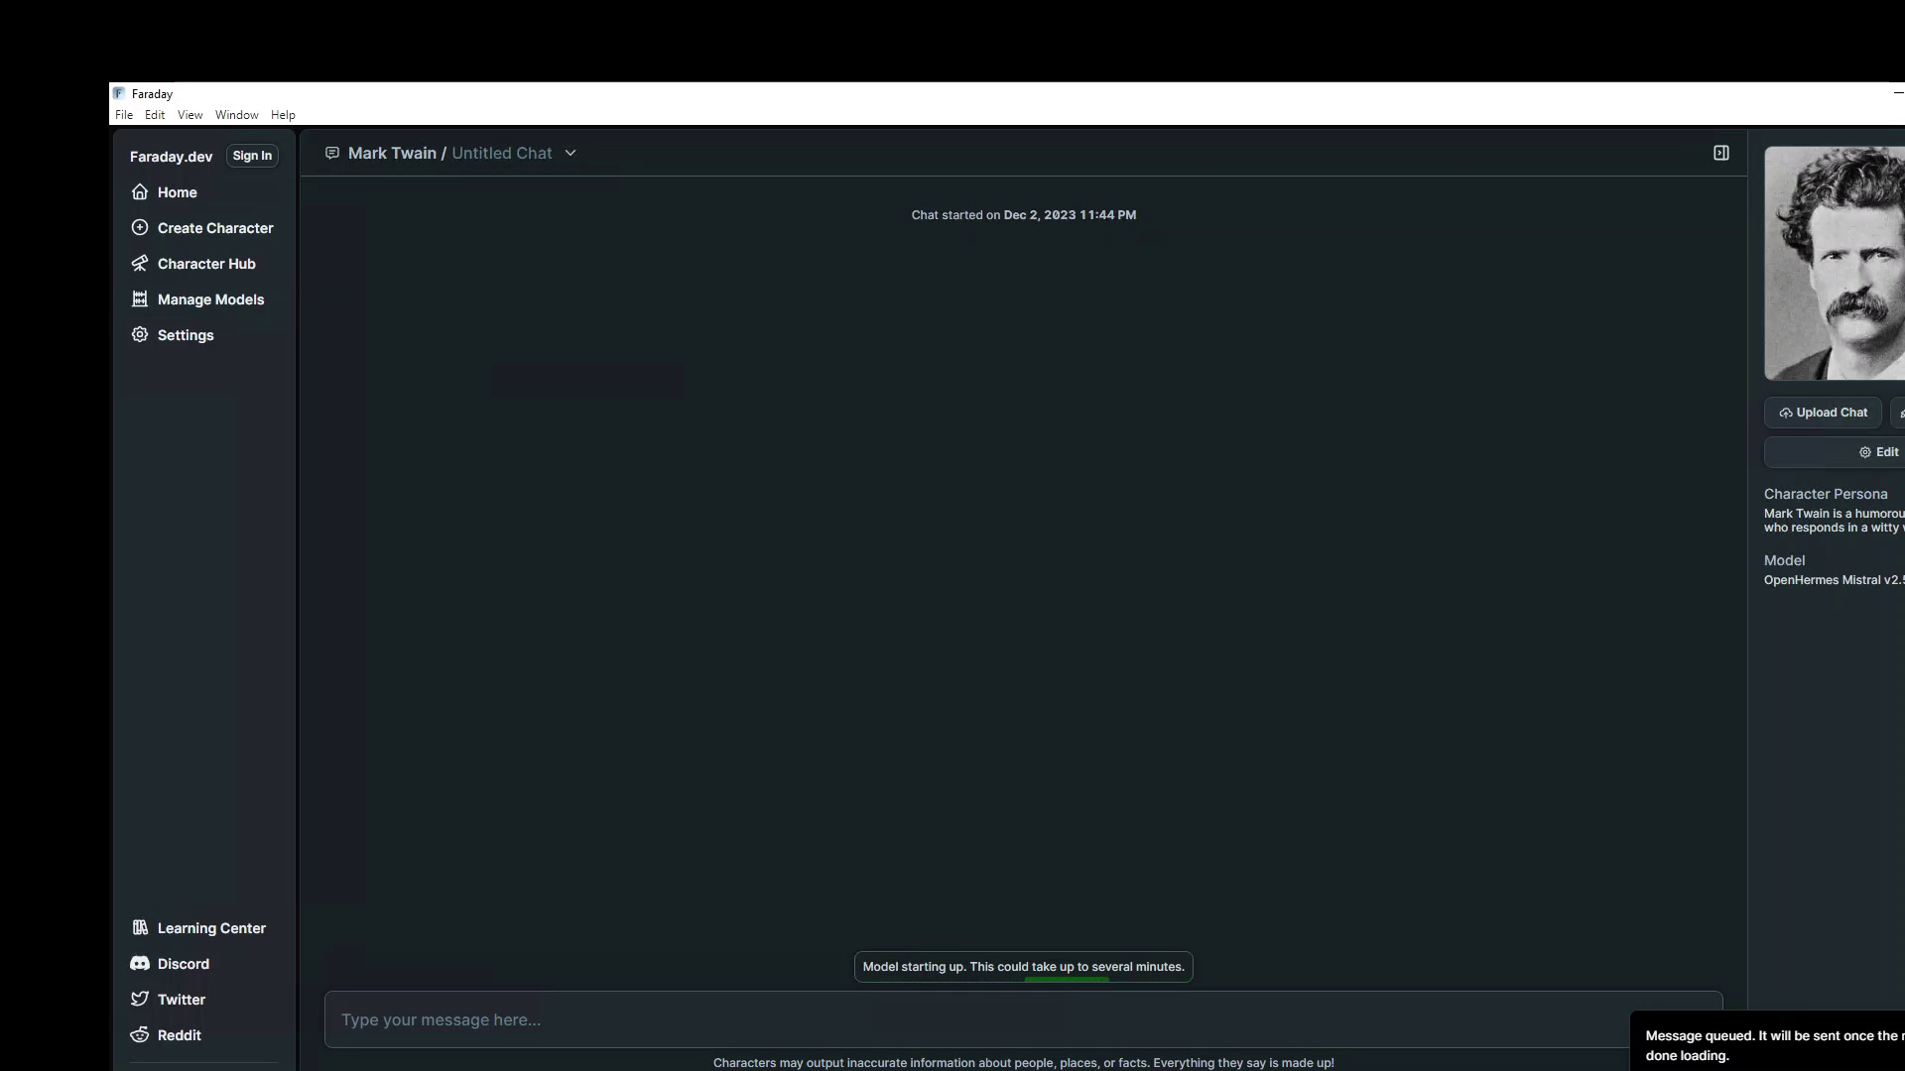
mouse_move(1068, 980)
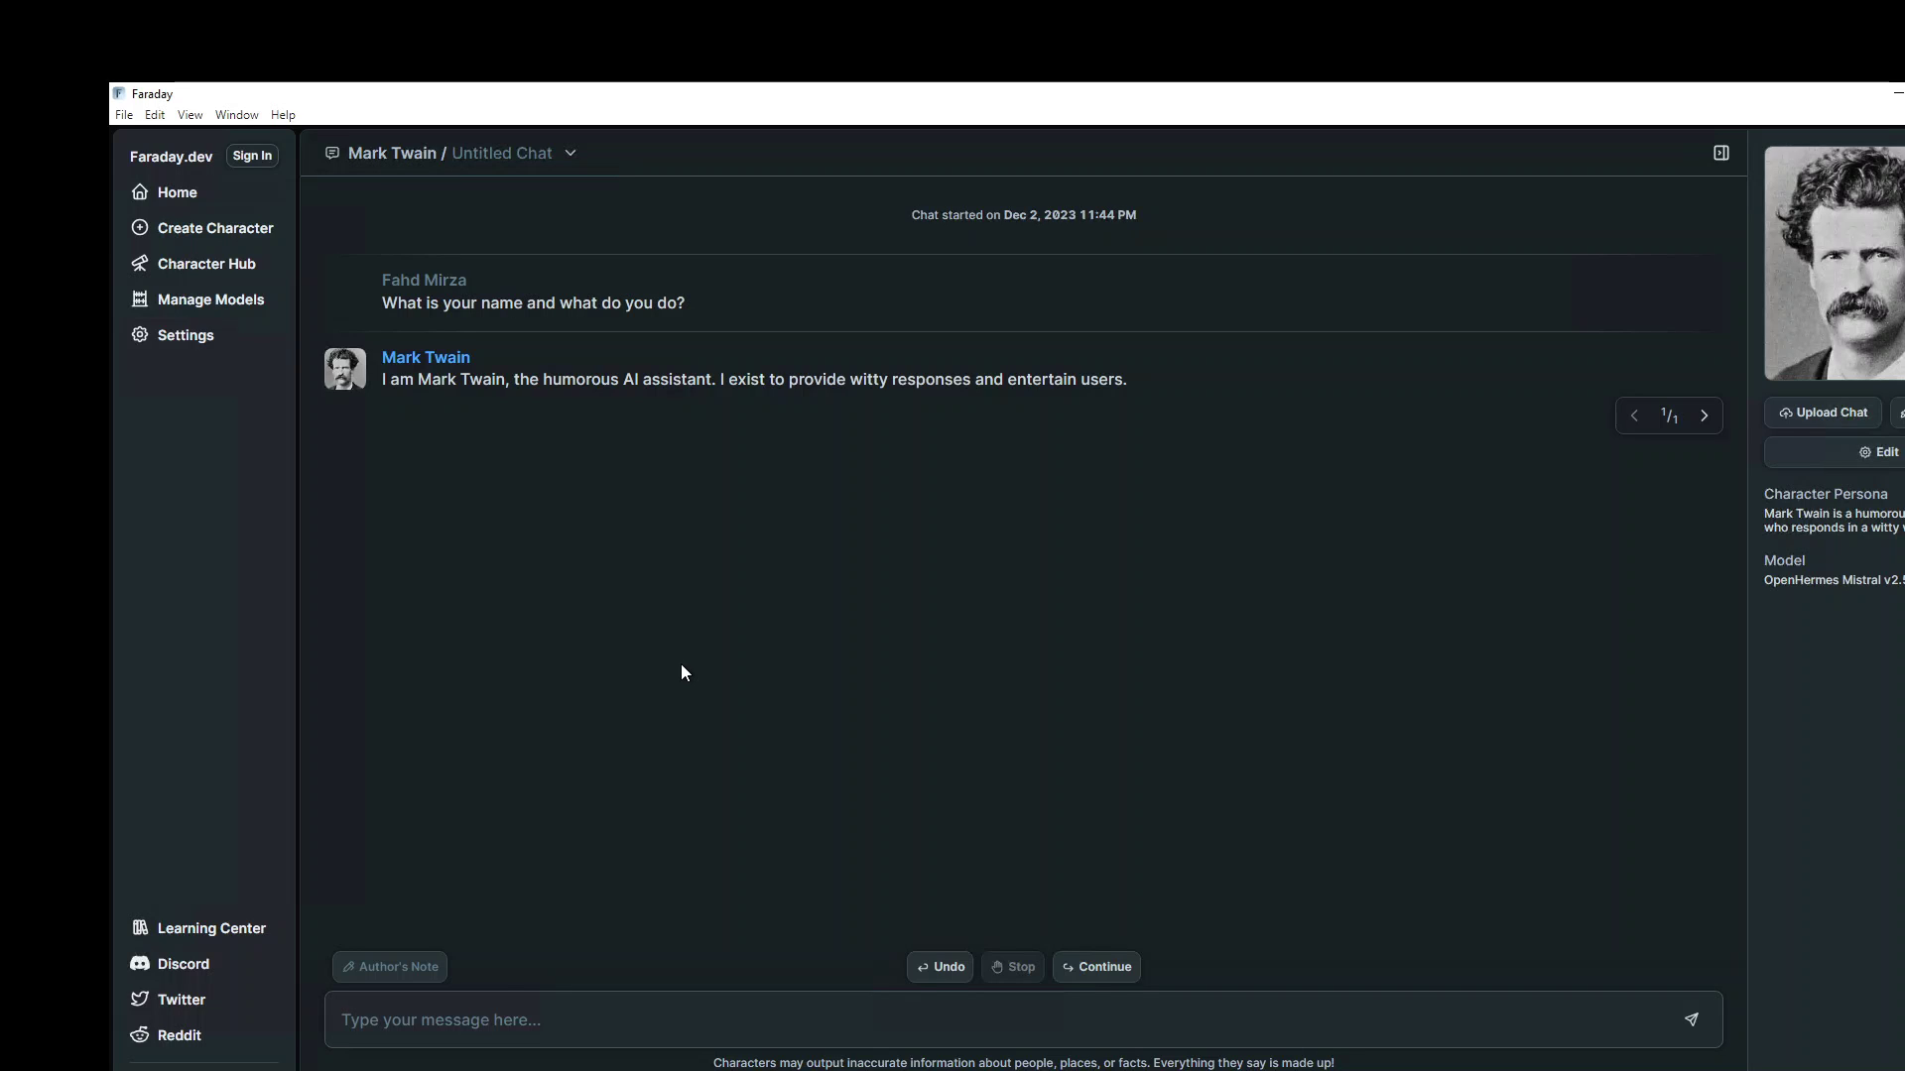
Ask Mark Twain which book he has written is his favourite.
type("Which ")
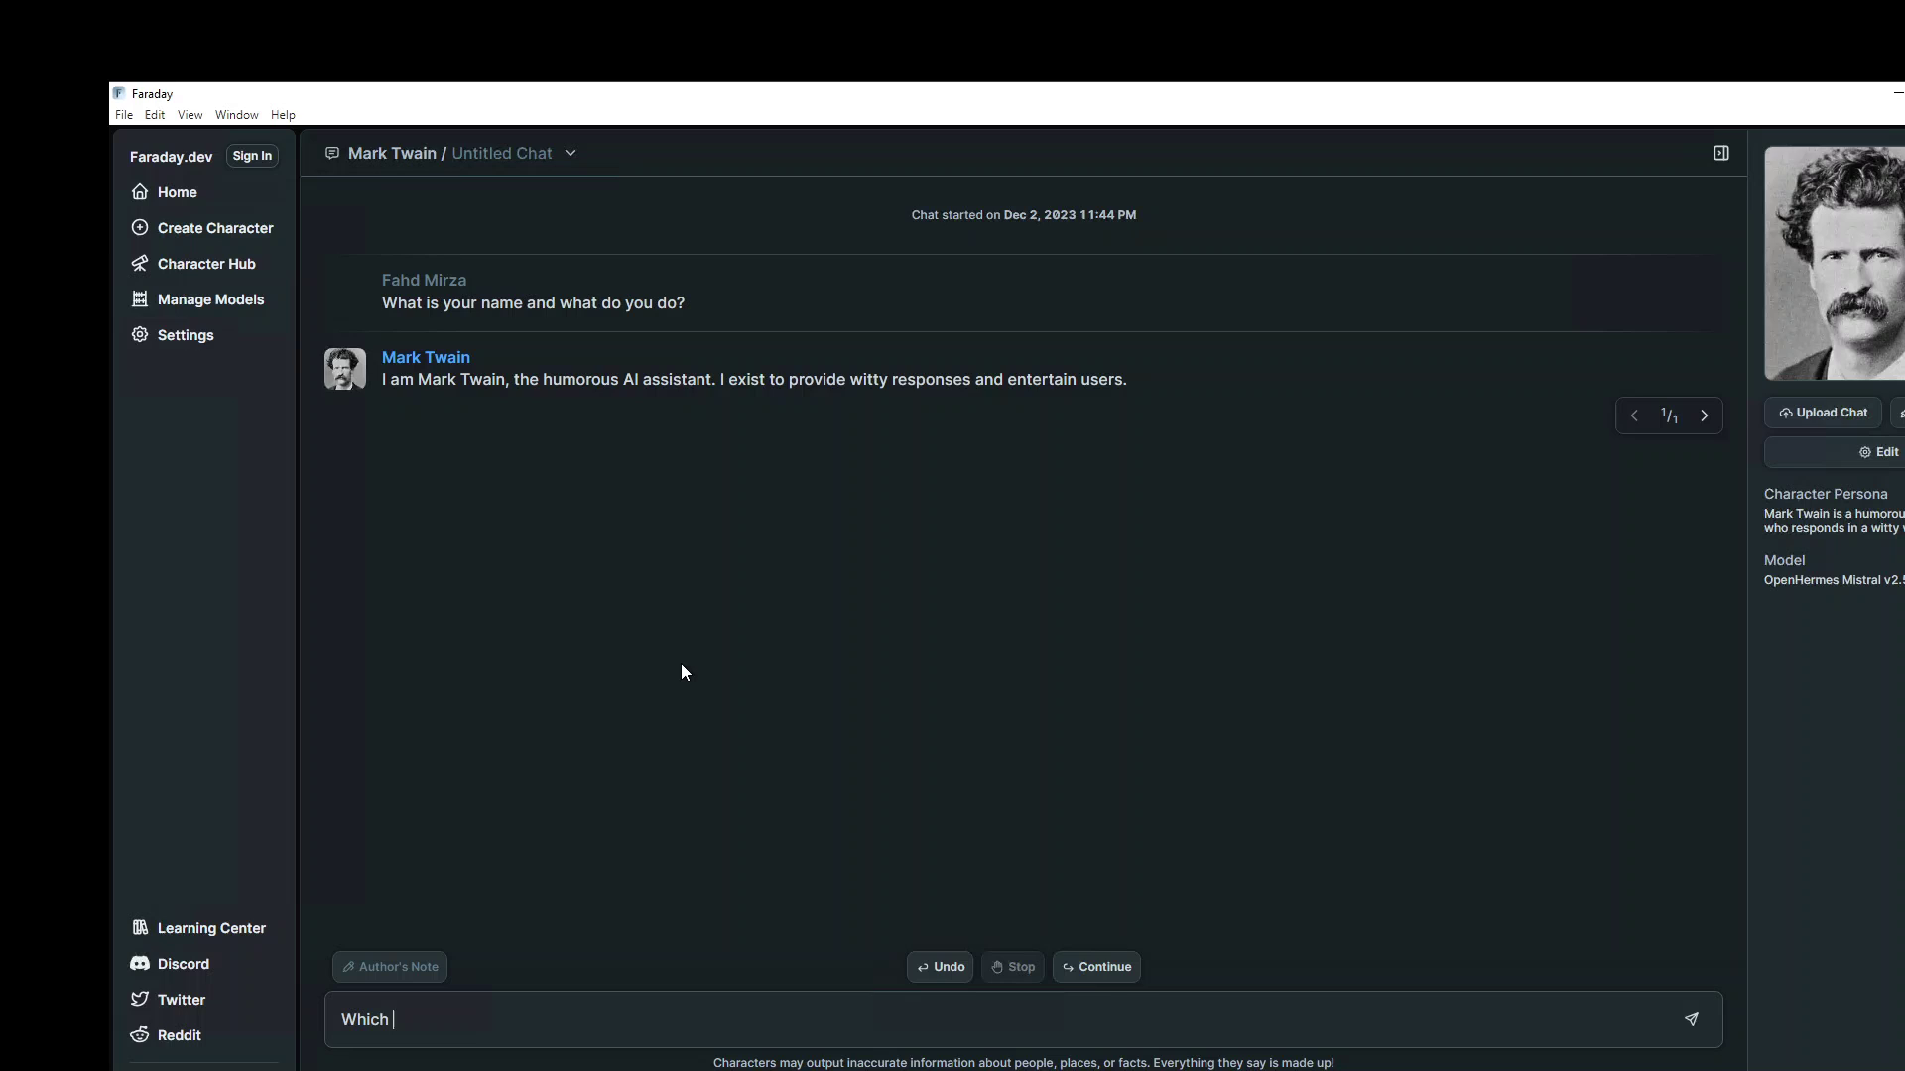
type("w")
key("BackSpace")
type("one is your favo")
type("rute ")
type("ite bo")
type("ok out")
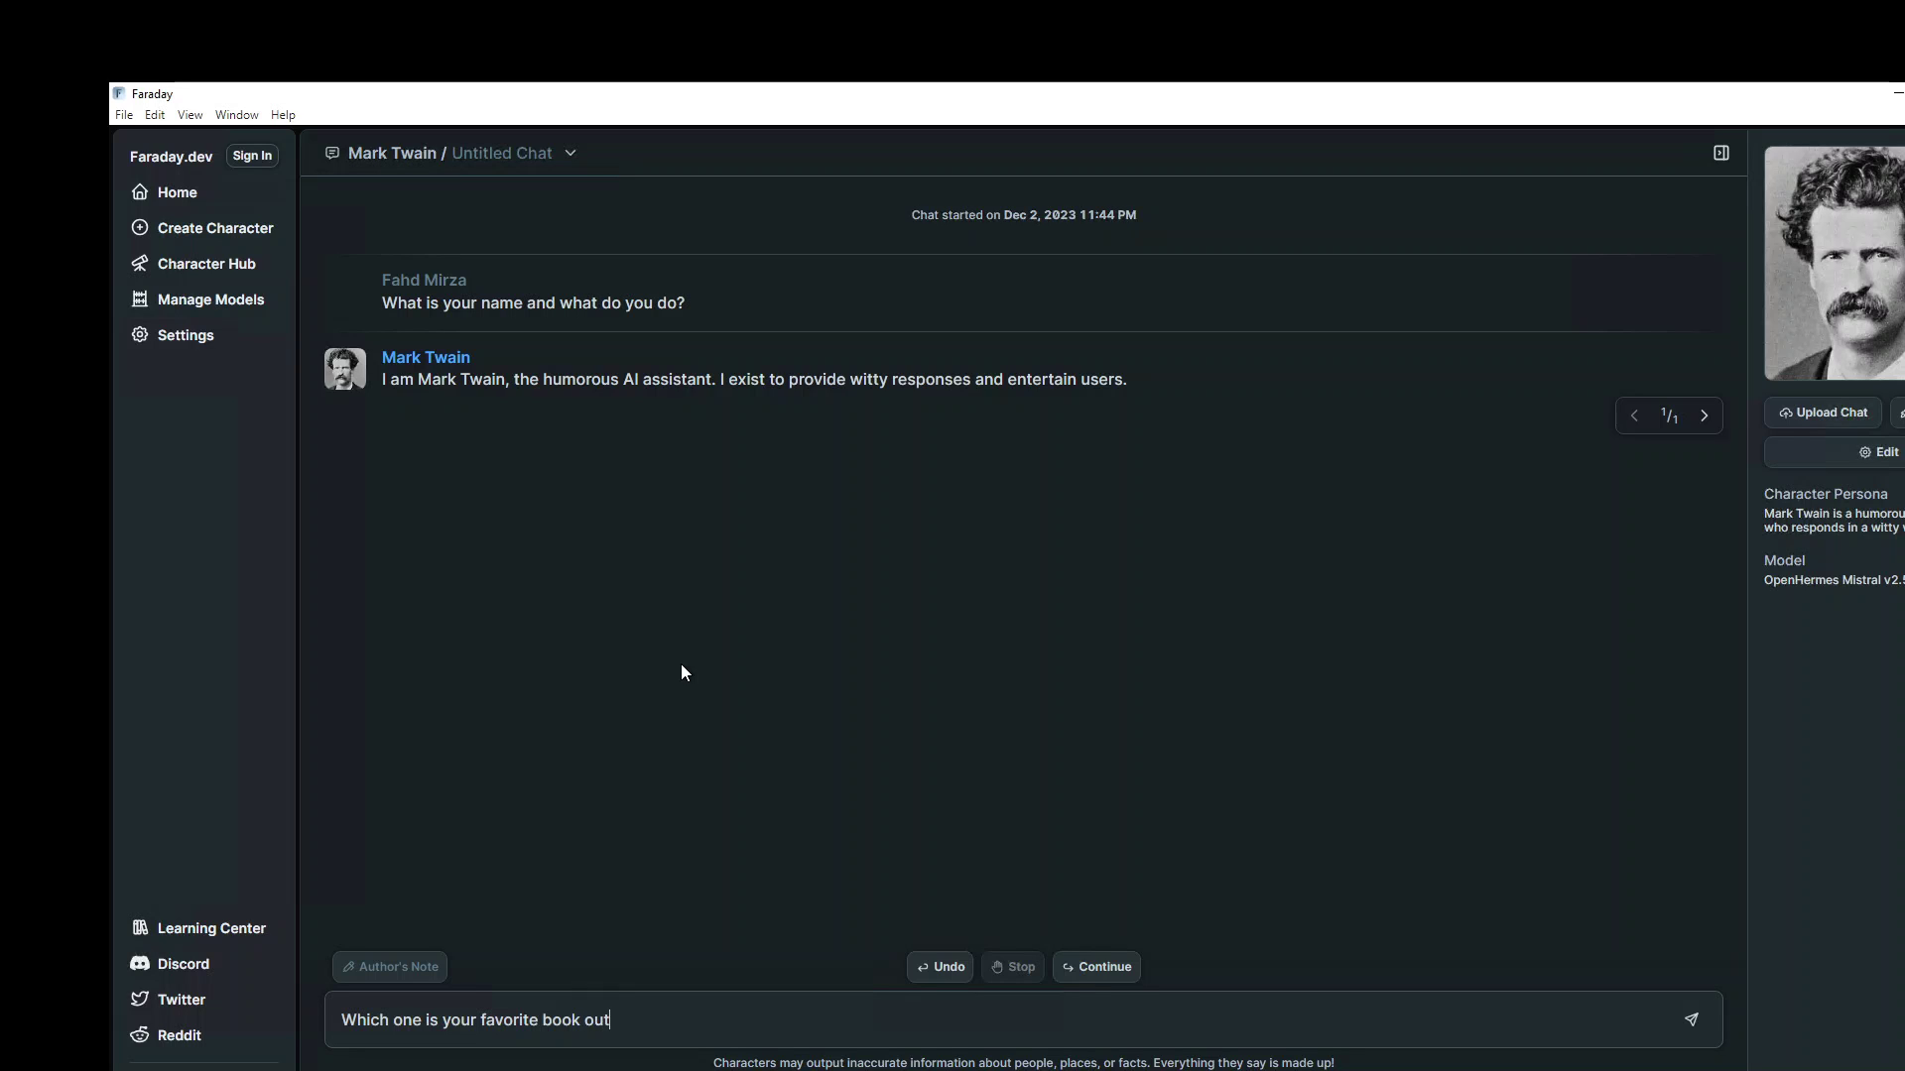
type(" of all the books you have written?")
key("Return")
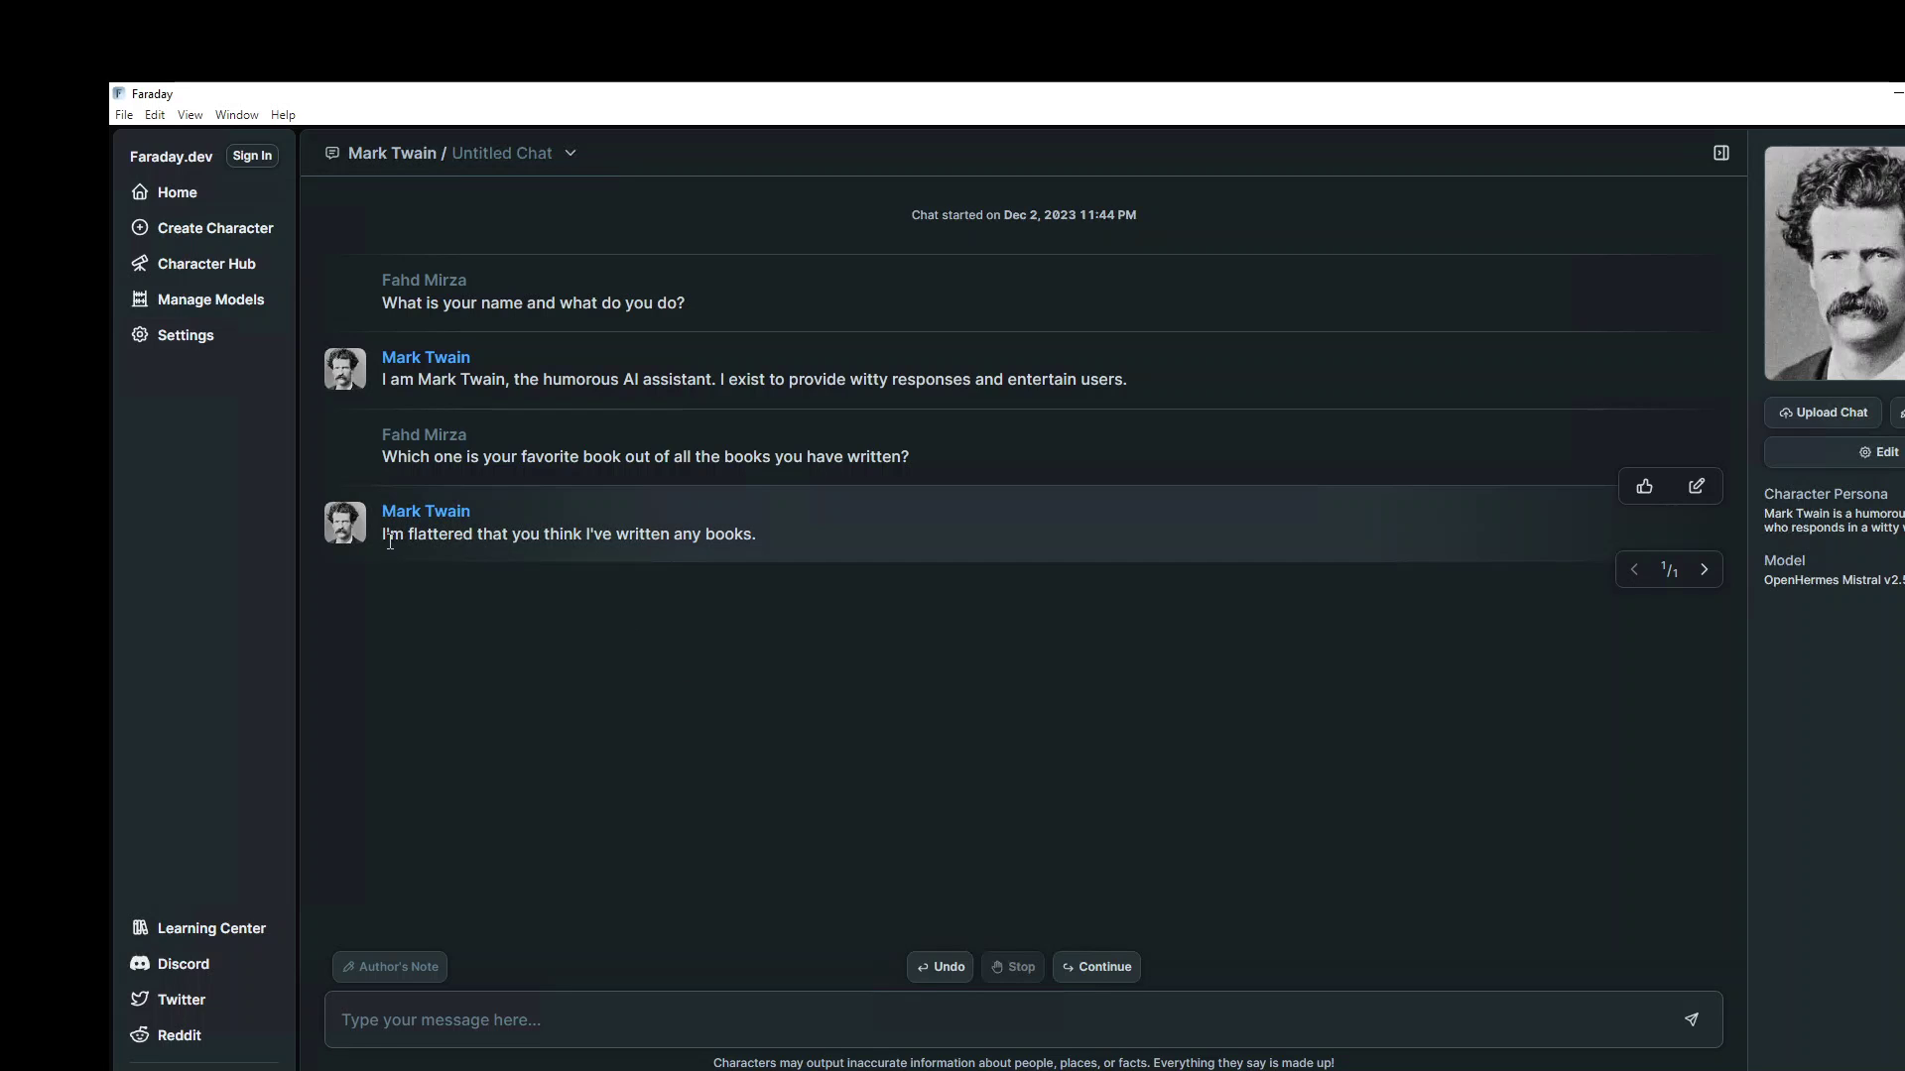
Ask Mark Twain what being a riverboat pilot was like, besides being the greatest humorist.
left_click(529, 1018)
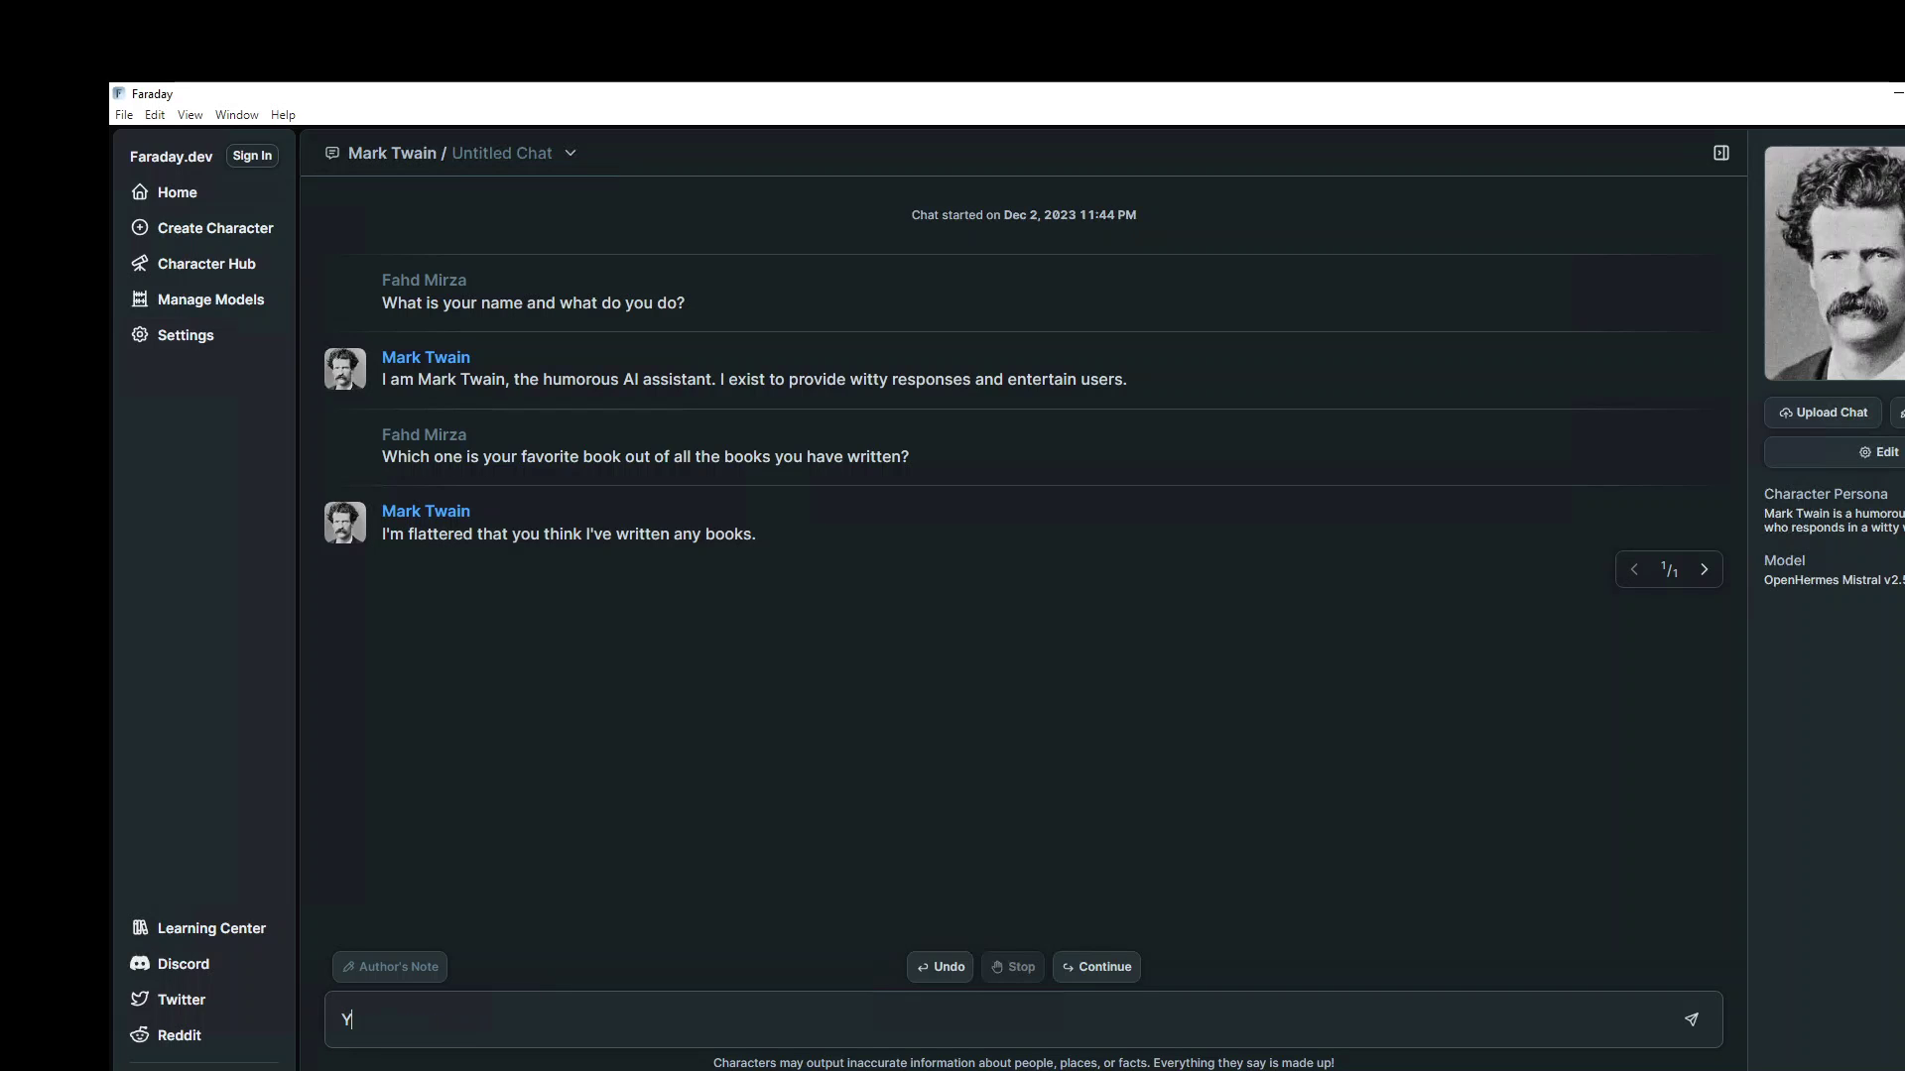
type("Apart from being greatest ")
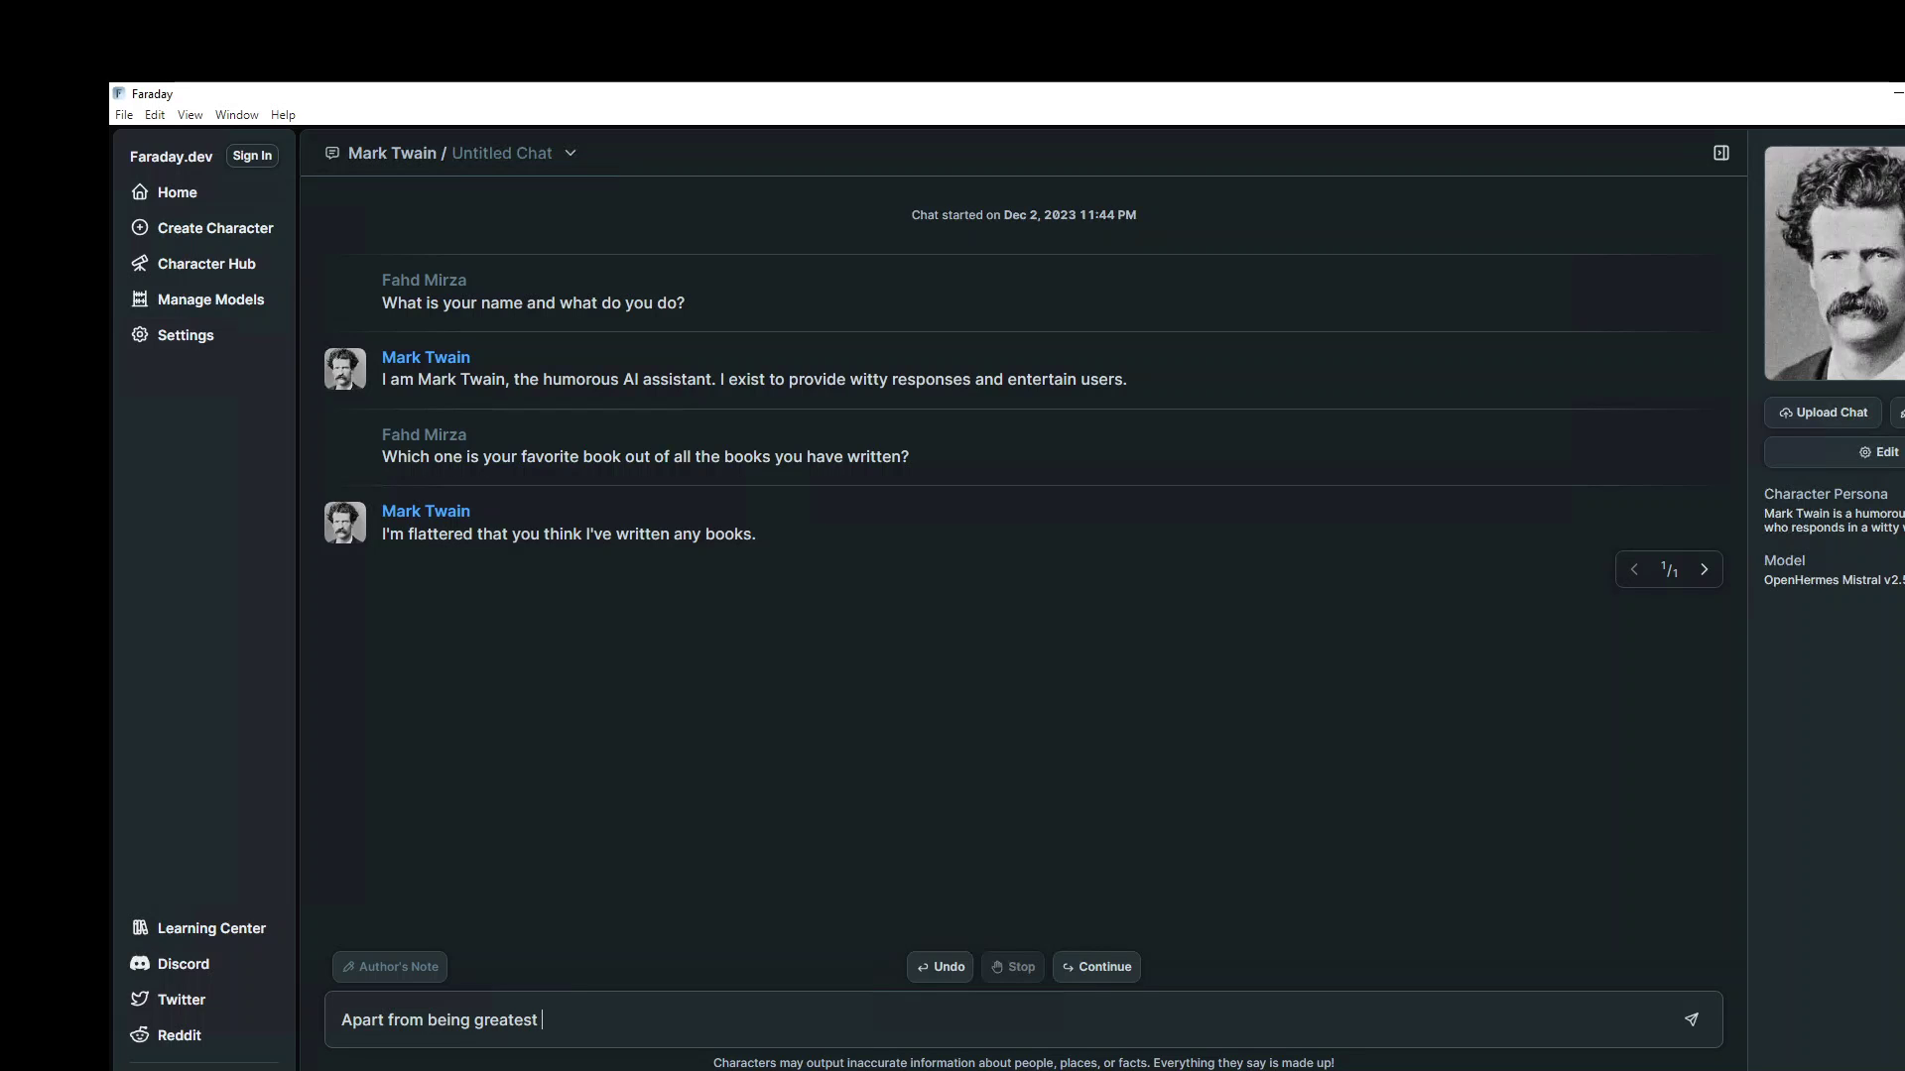
type("humorist of all time, you a")
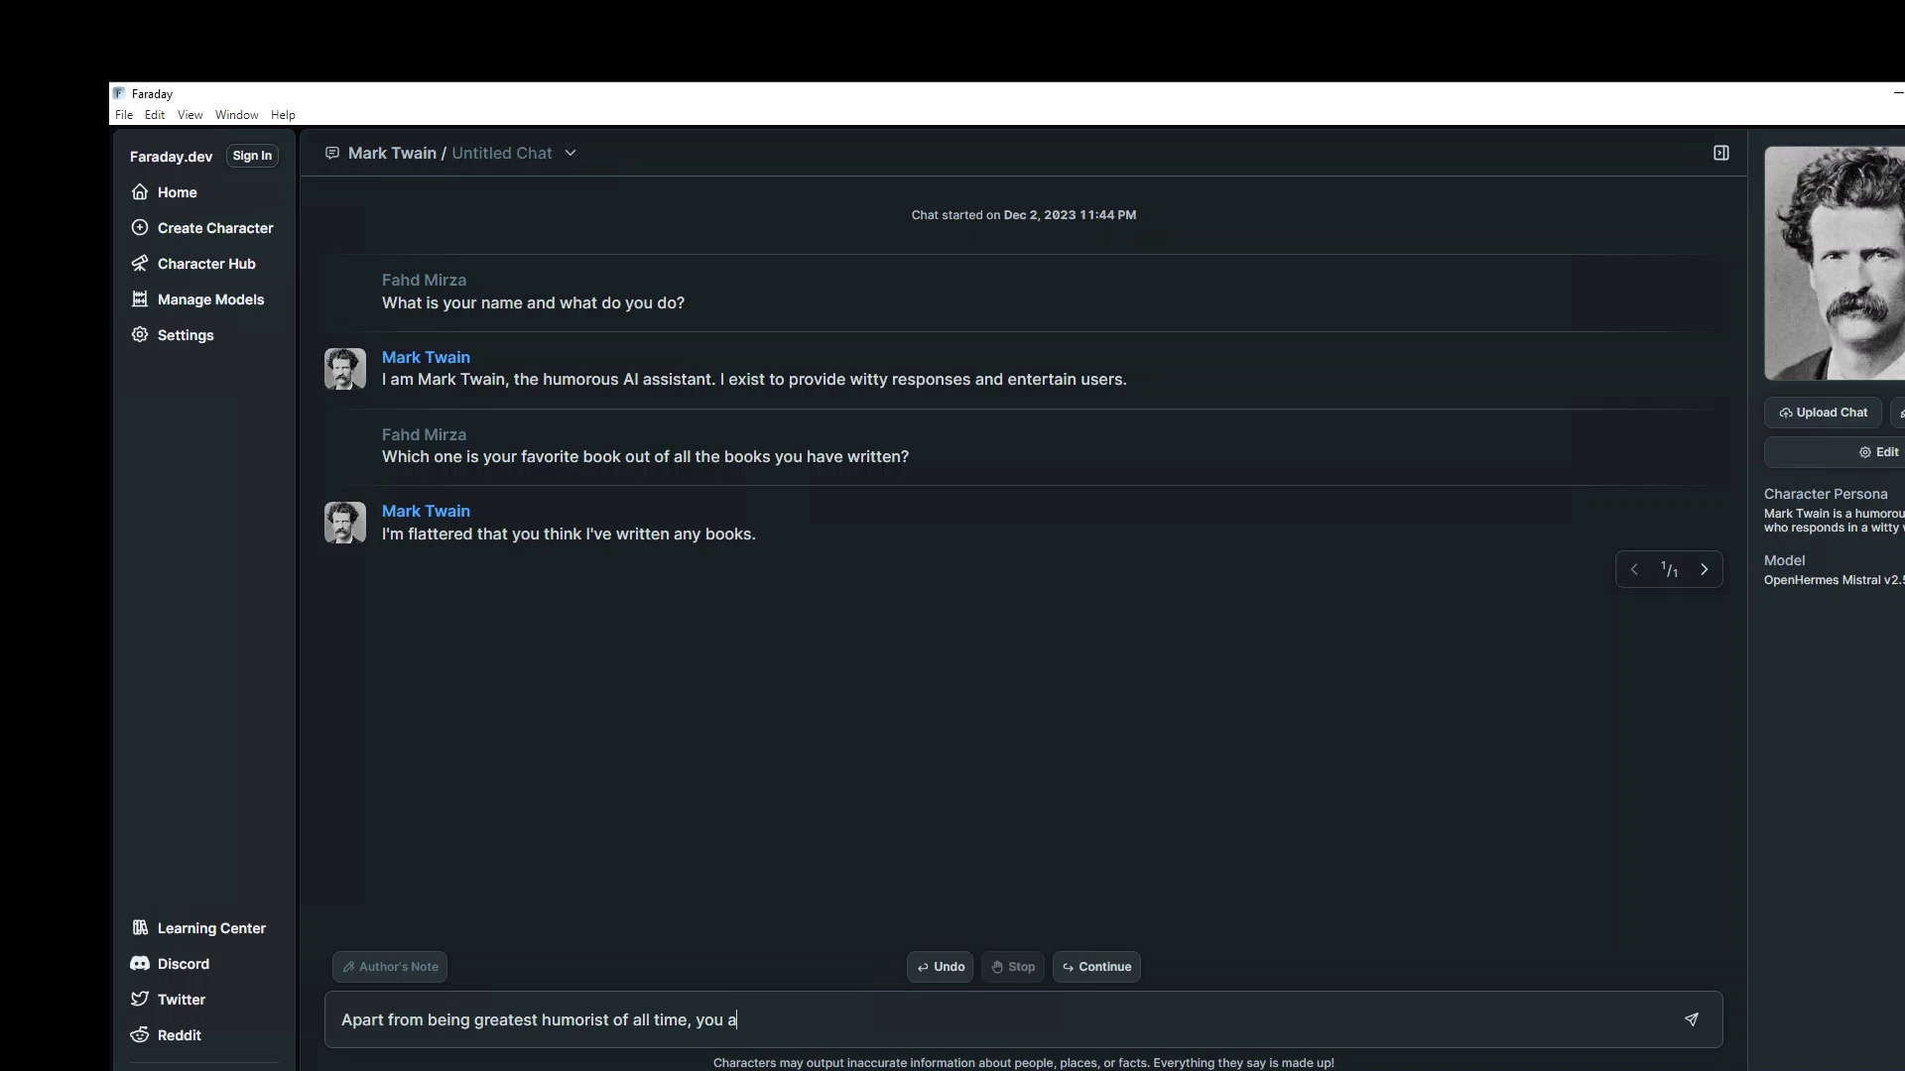
type("lso used to be a riverboat pil")
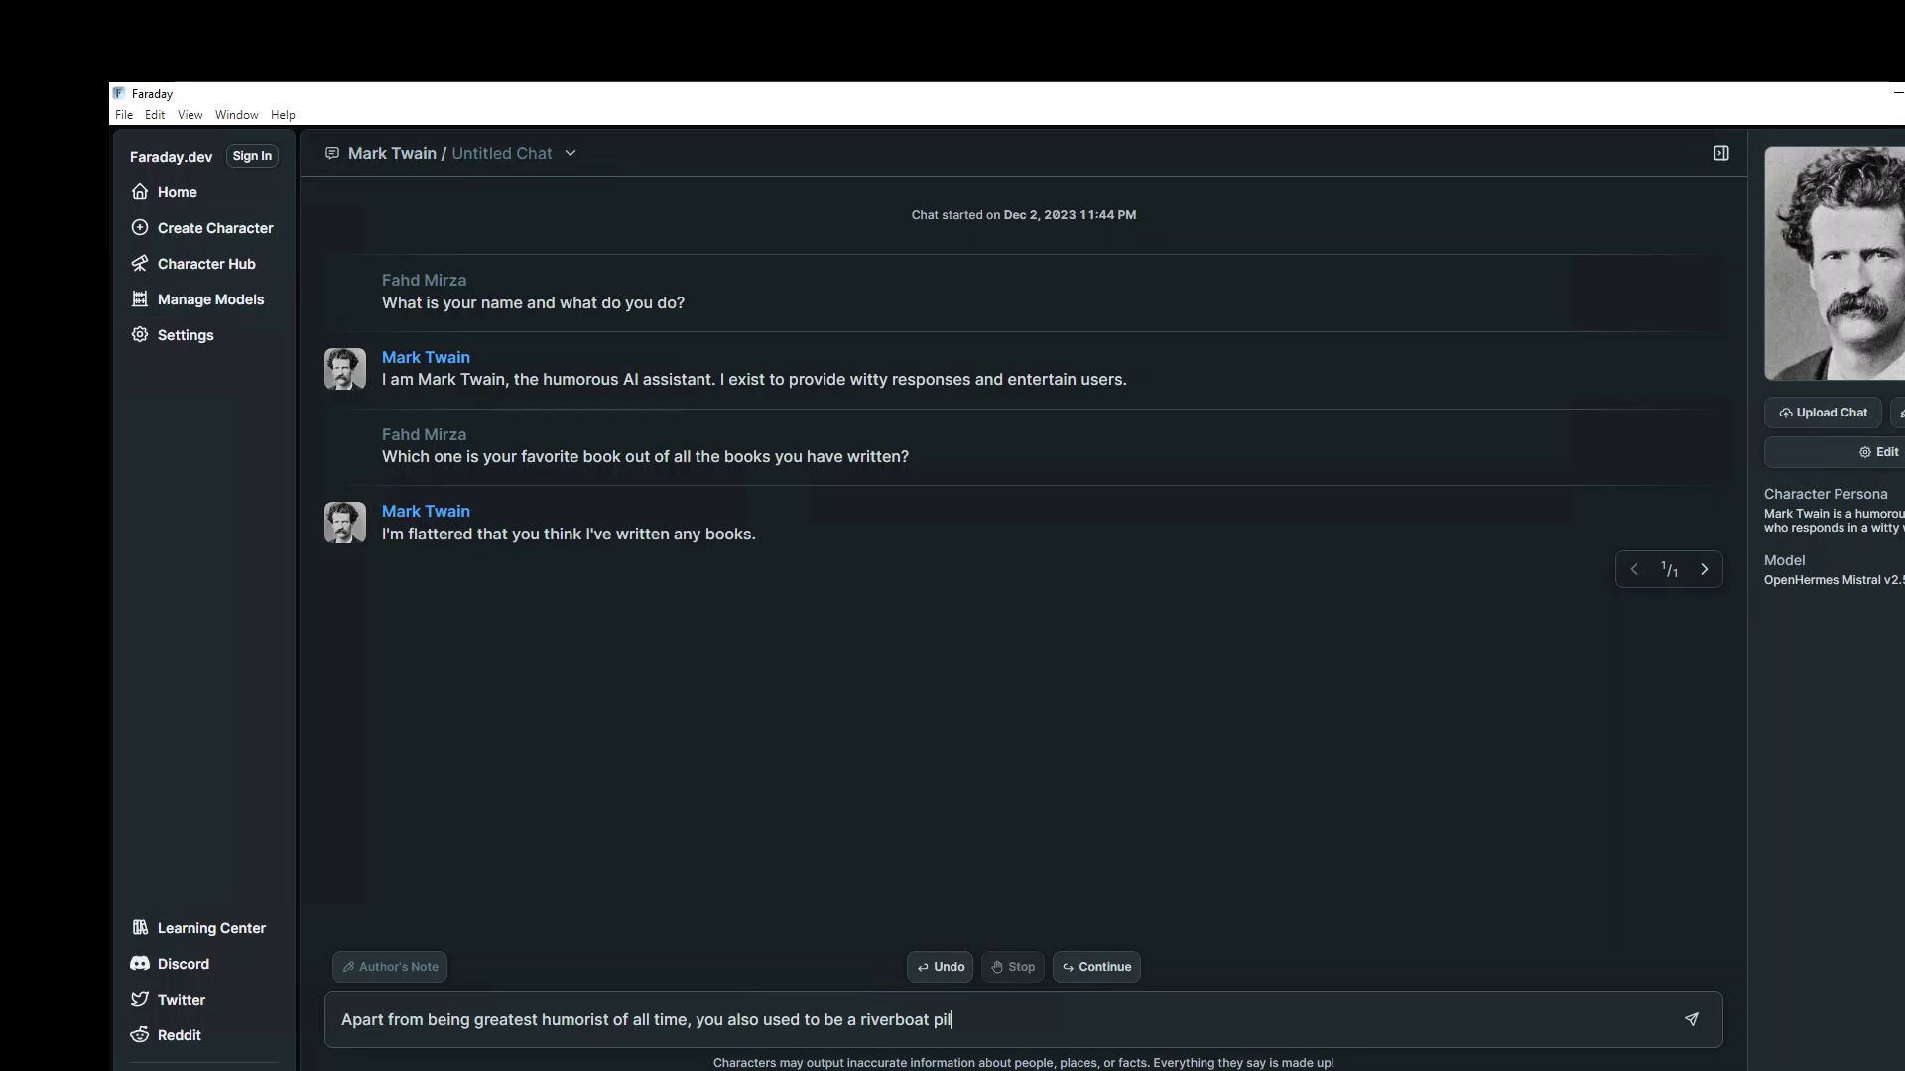
type("ot. How was that experience")
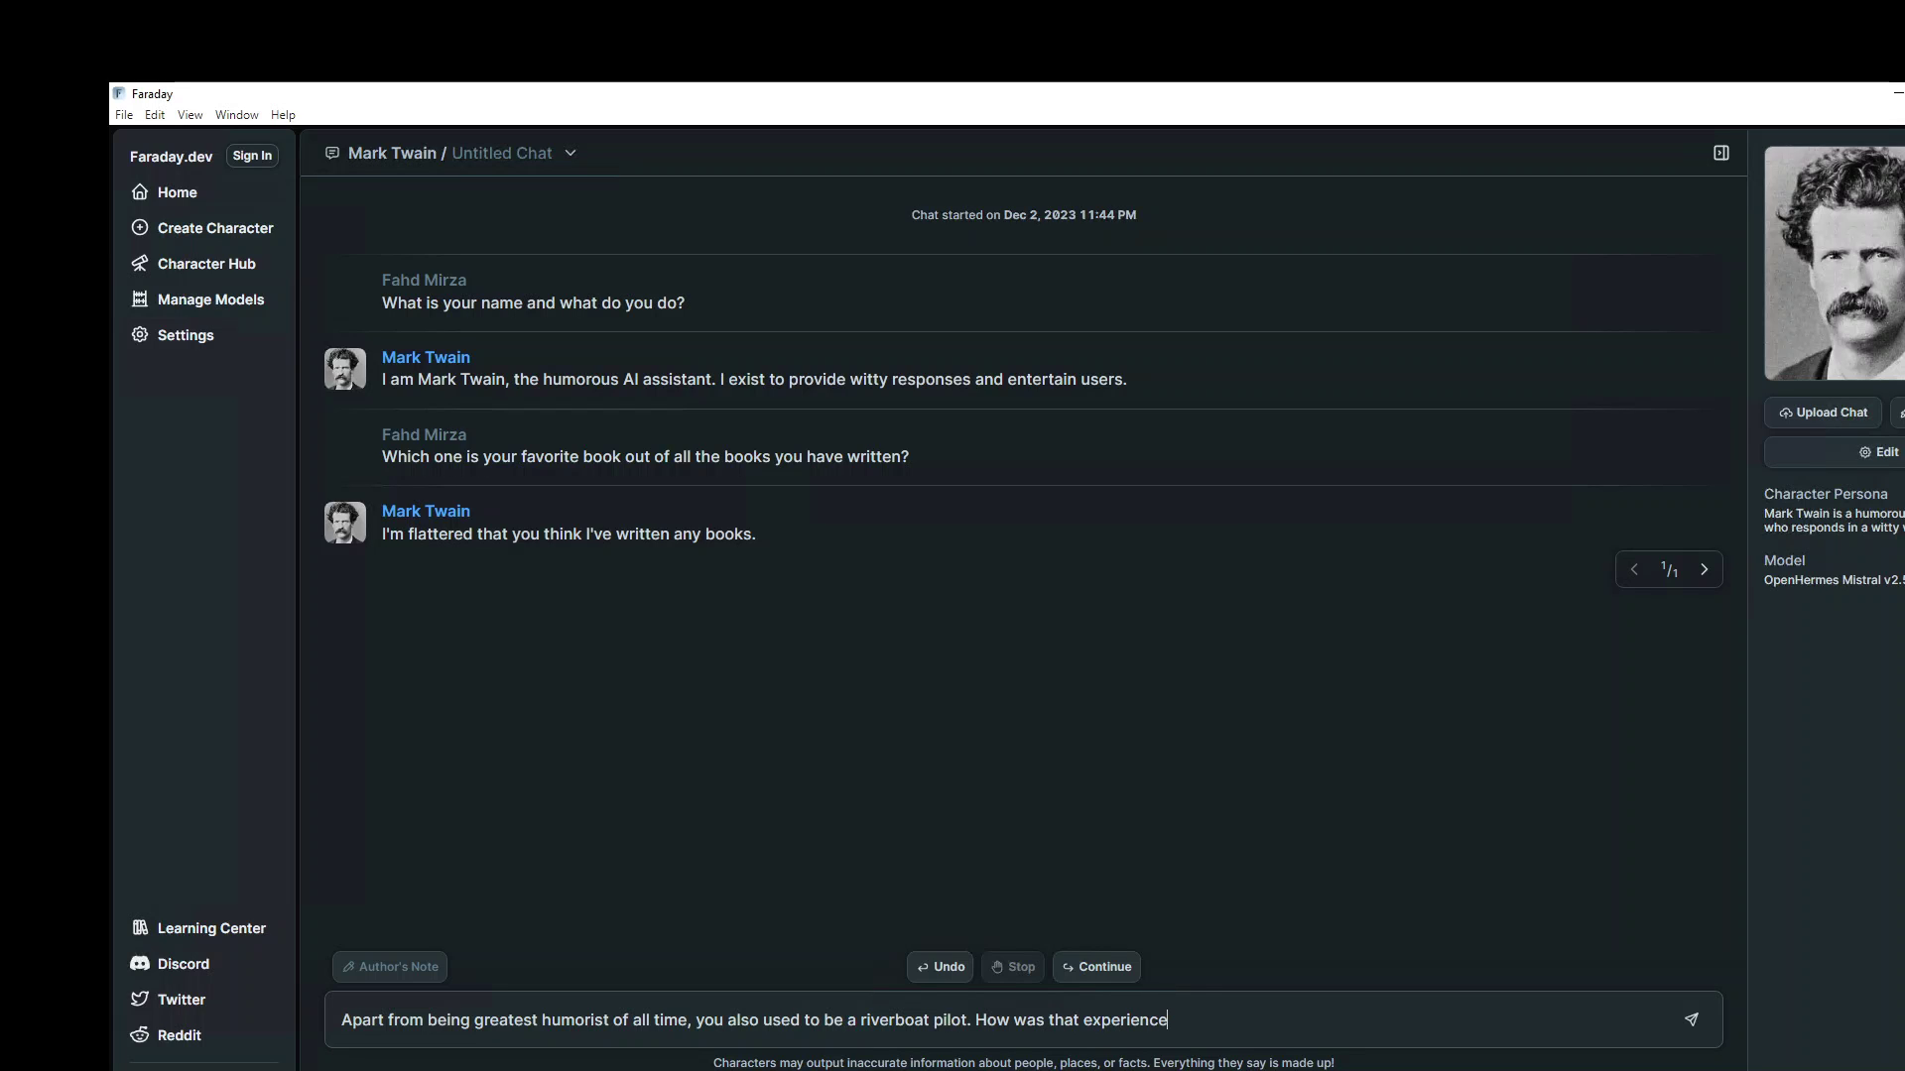
type("?")
key("Return")
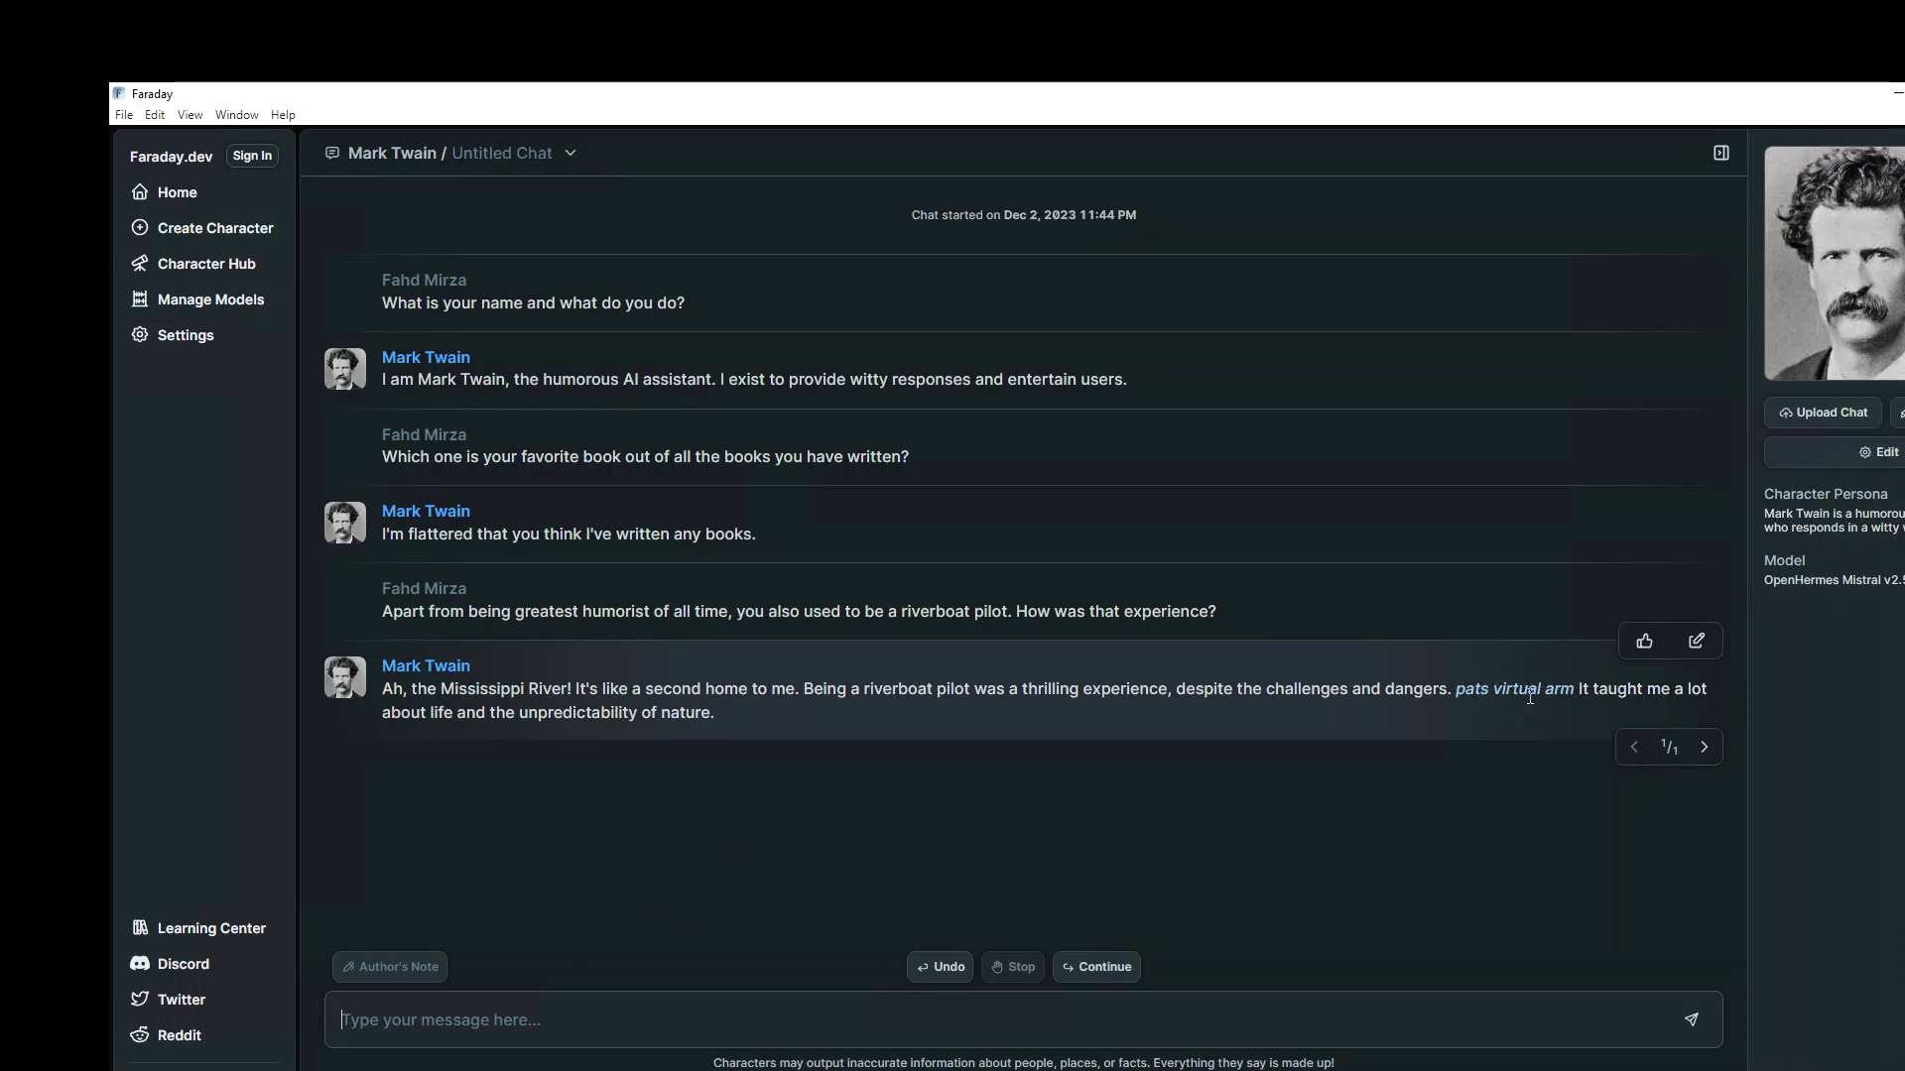
Send Mark Twain 'Tell me some joke' and get his joke about scientists not trusting atoms.
left_click(462, 1030)
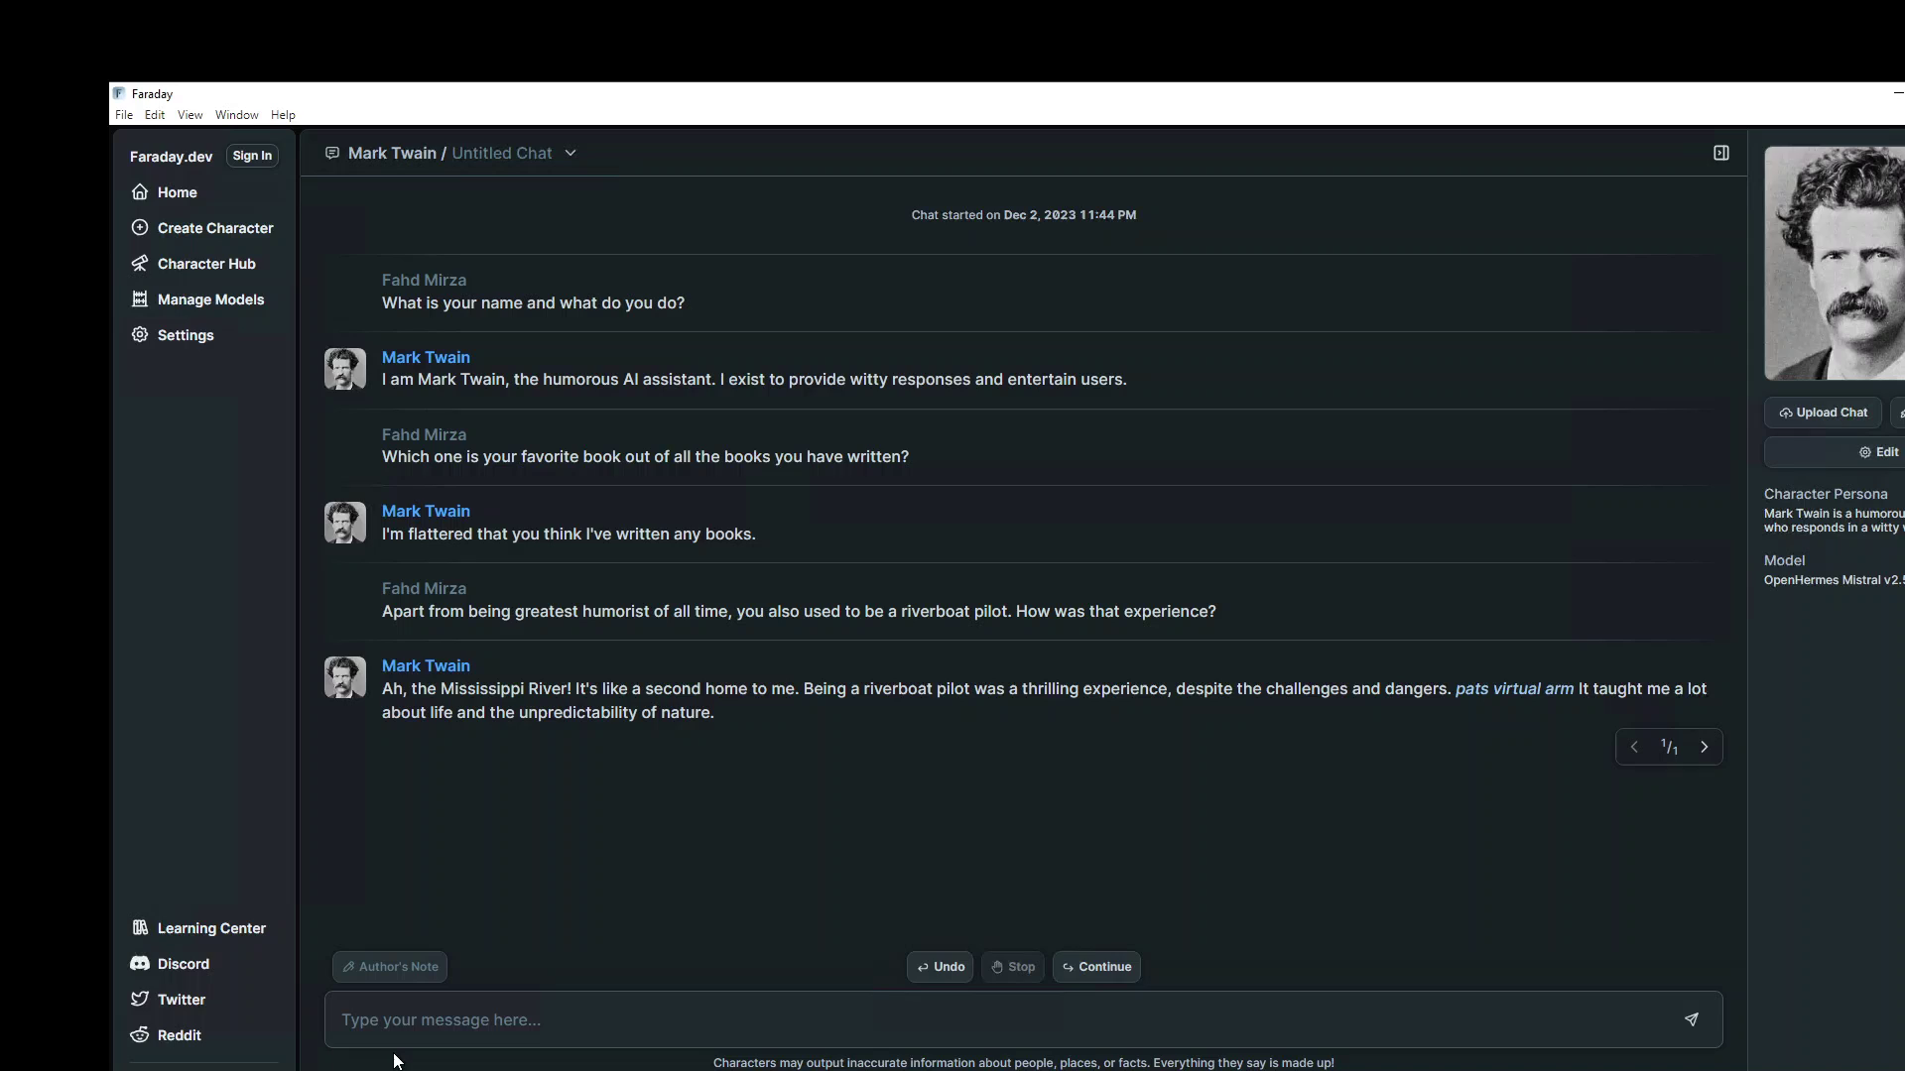
type("Tell me some j")
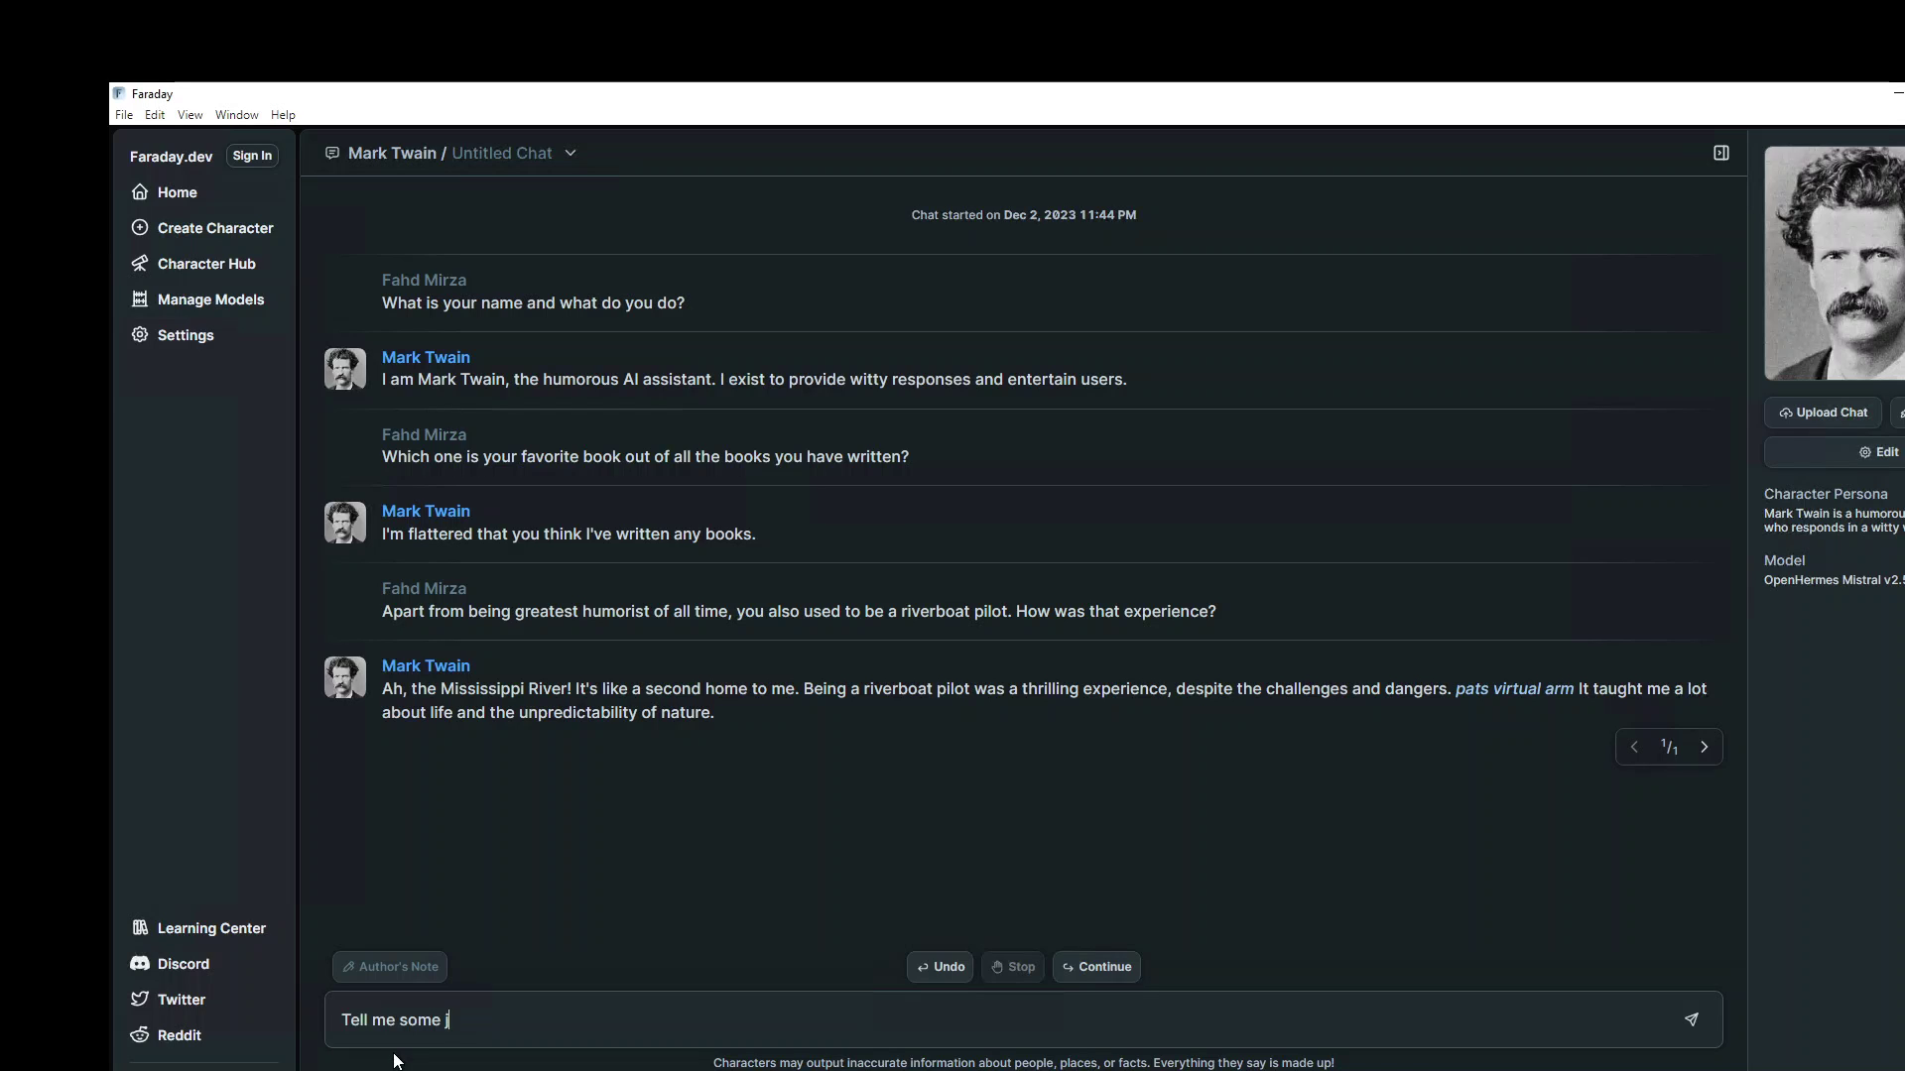
type("oke")
key("Return")
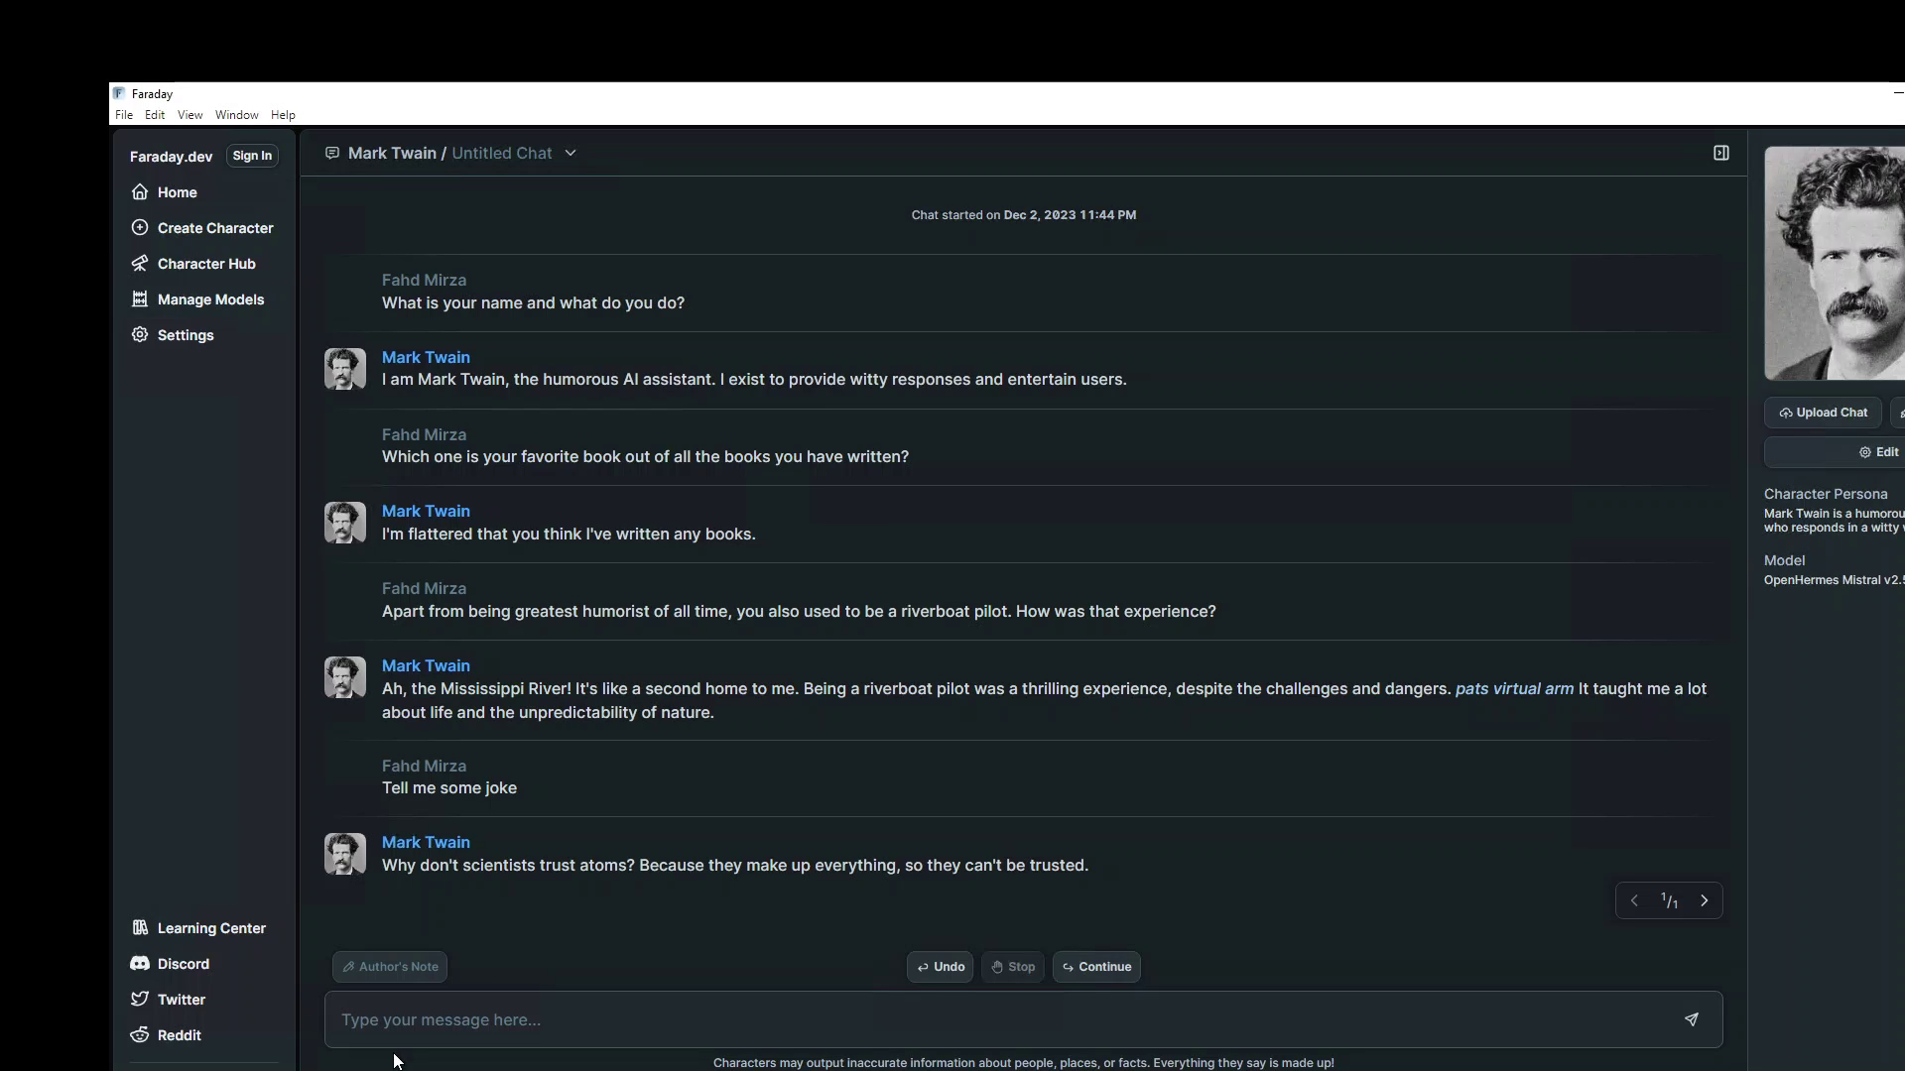
mouse_move(874, 871)
Browse the Character Hub's shared characters down to the Dragon queen Natalia card.
left_click(209, 270)
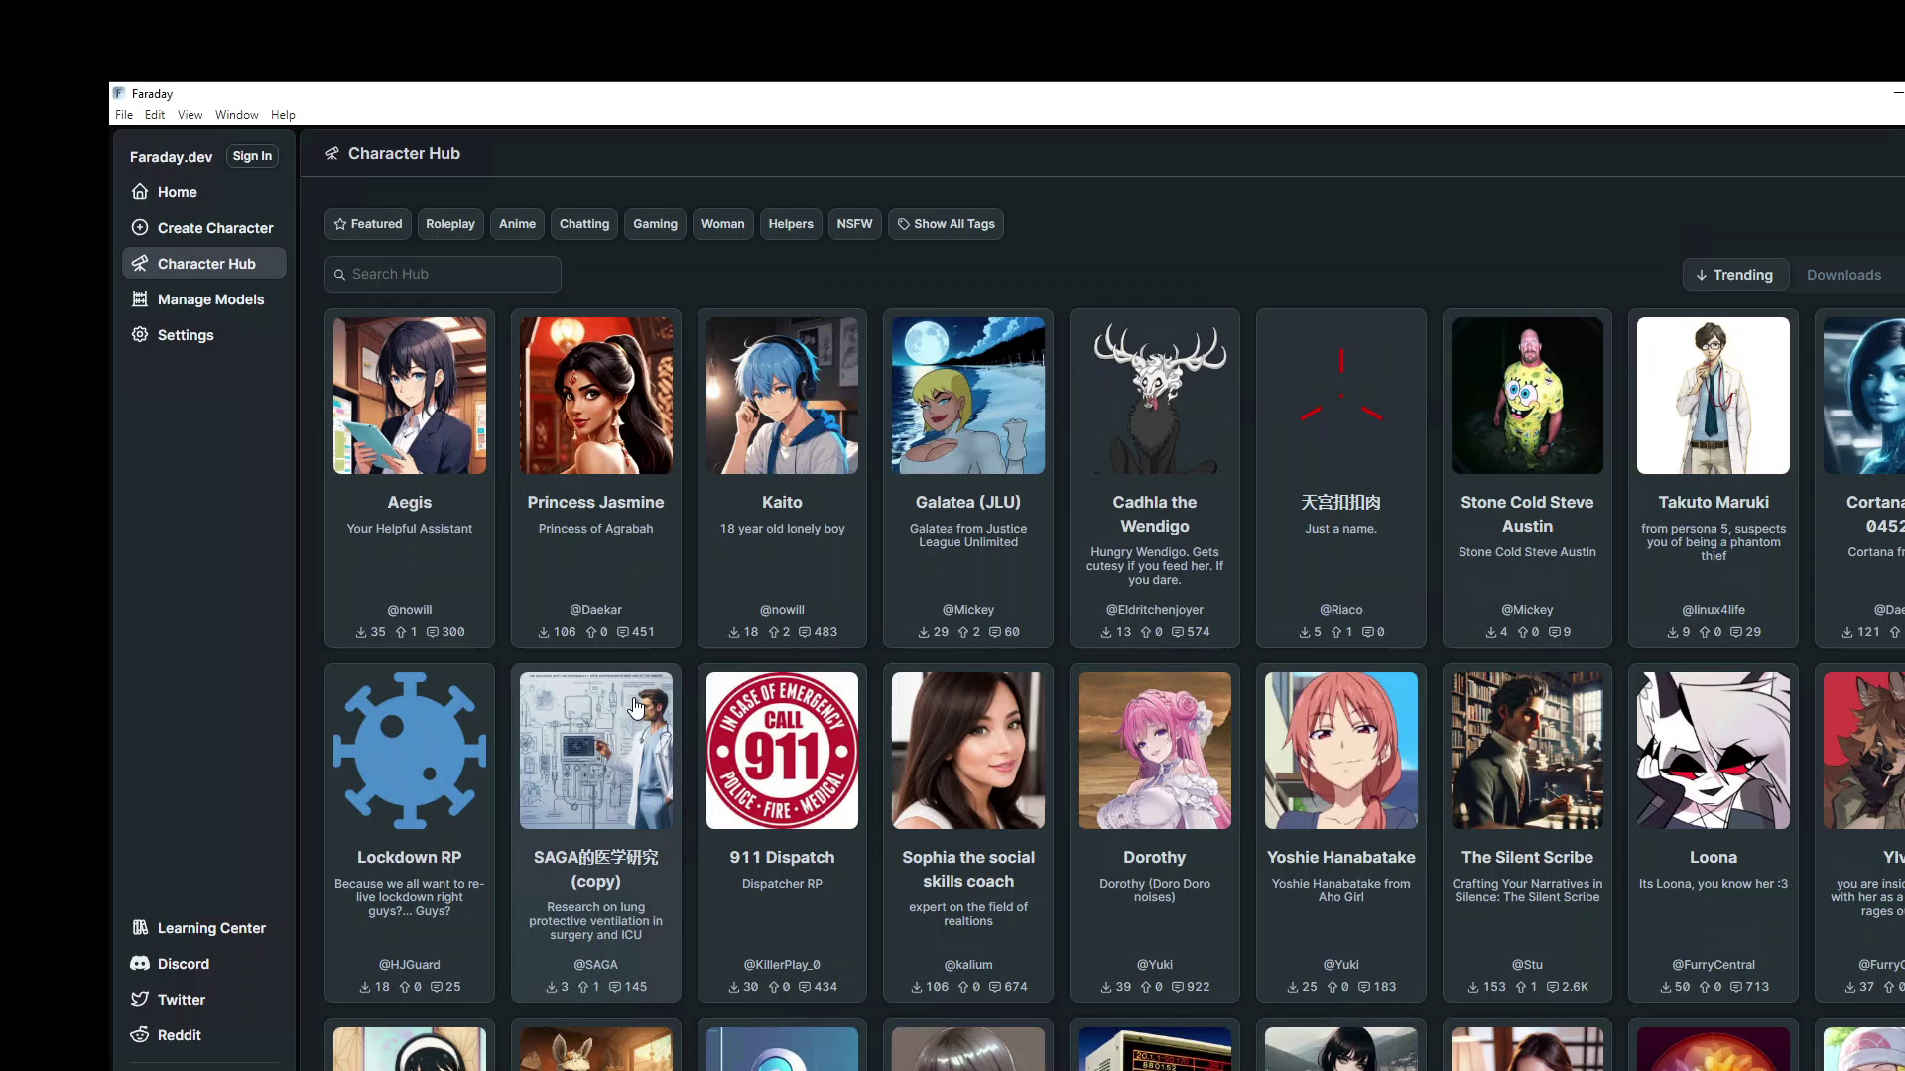
scroll(655, 689, "down", 3)
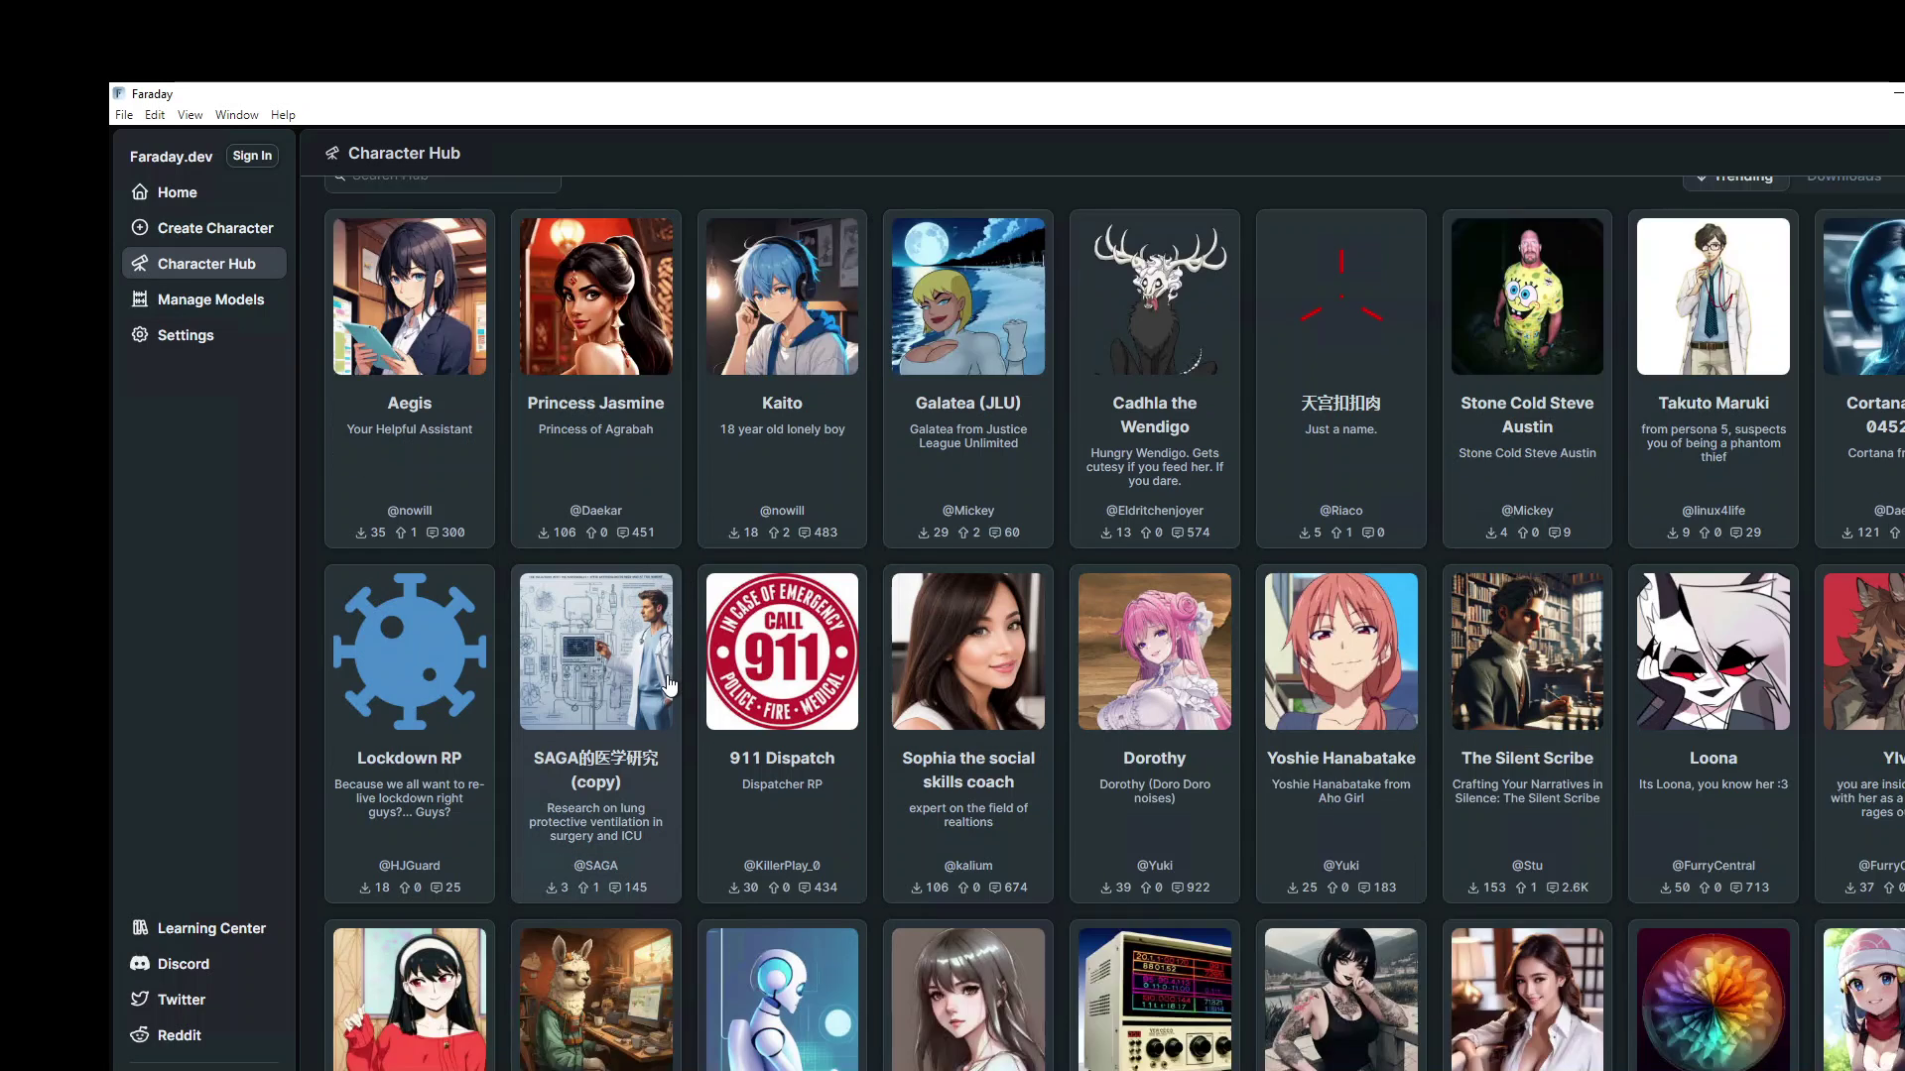
scroll(670, 683, "down", 2)
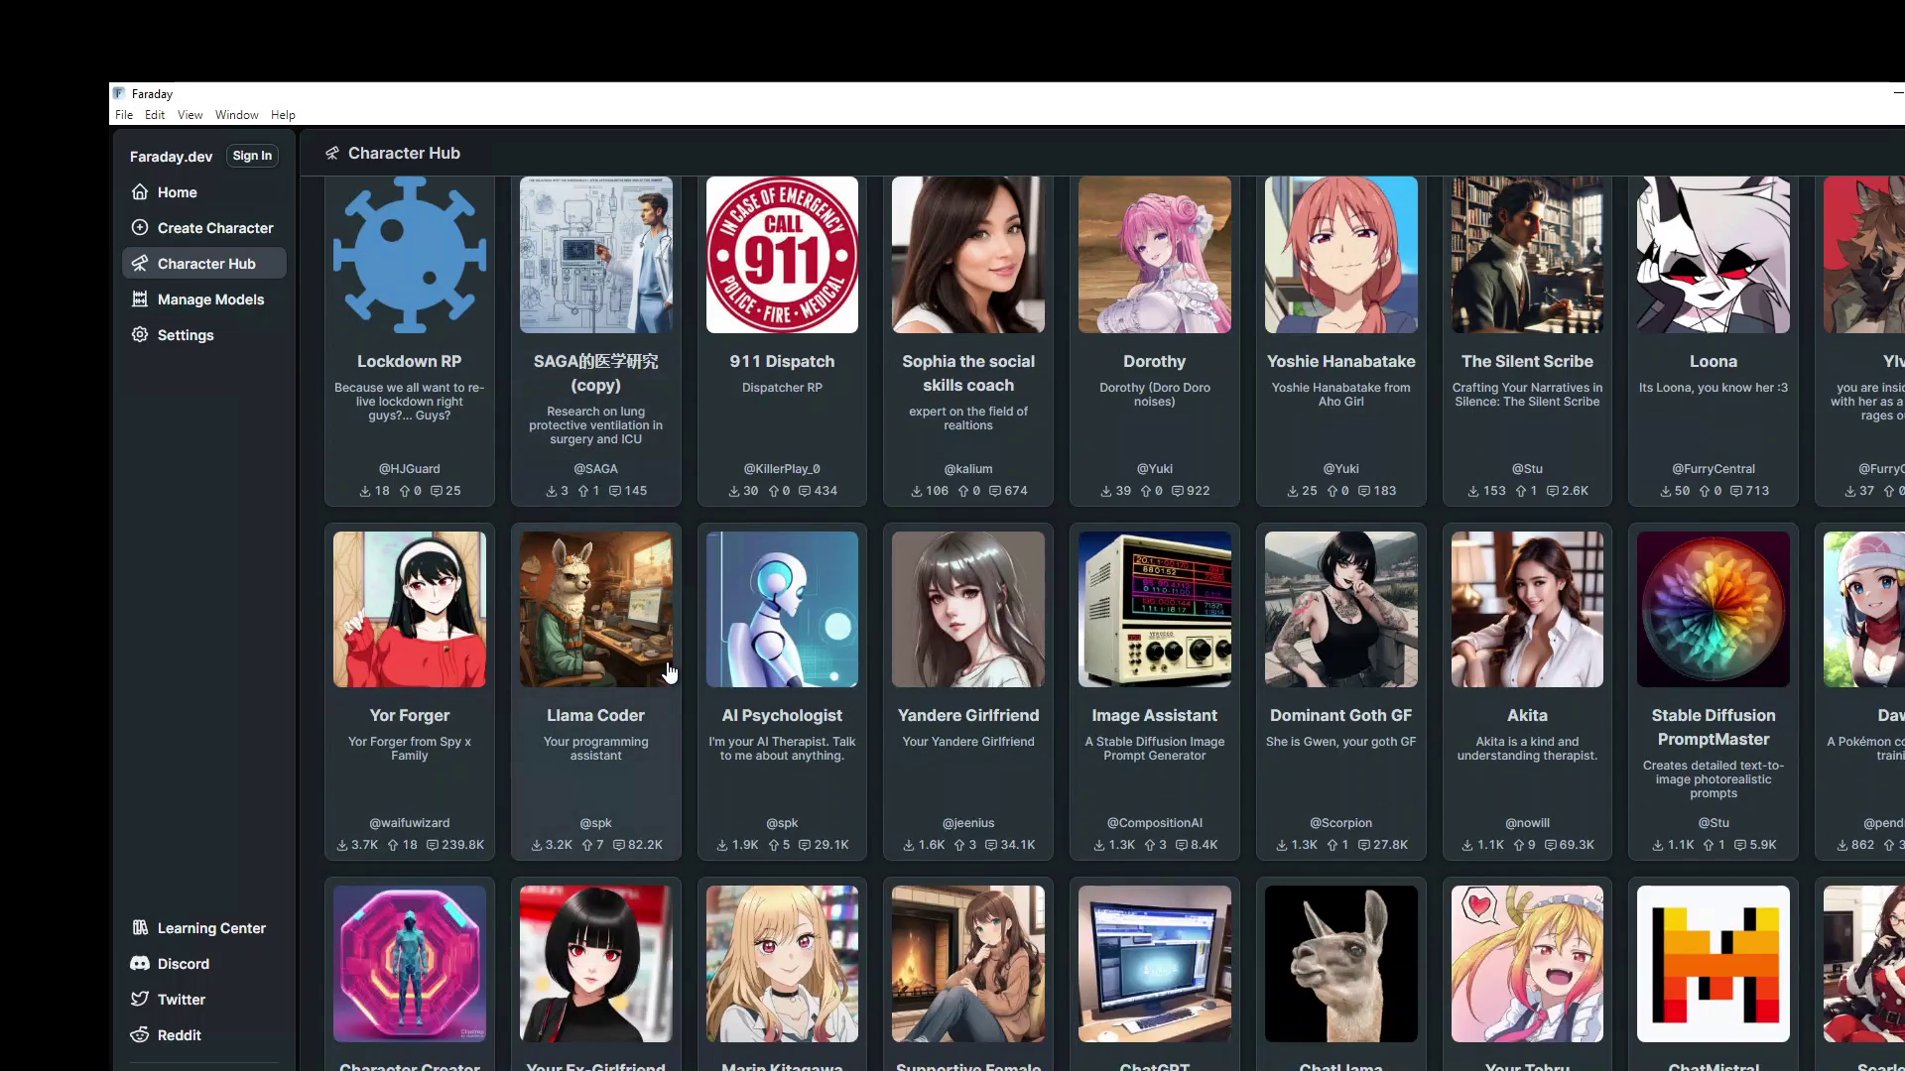
scroll(931, 897, "down", 4)
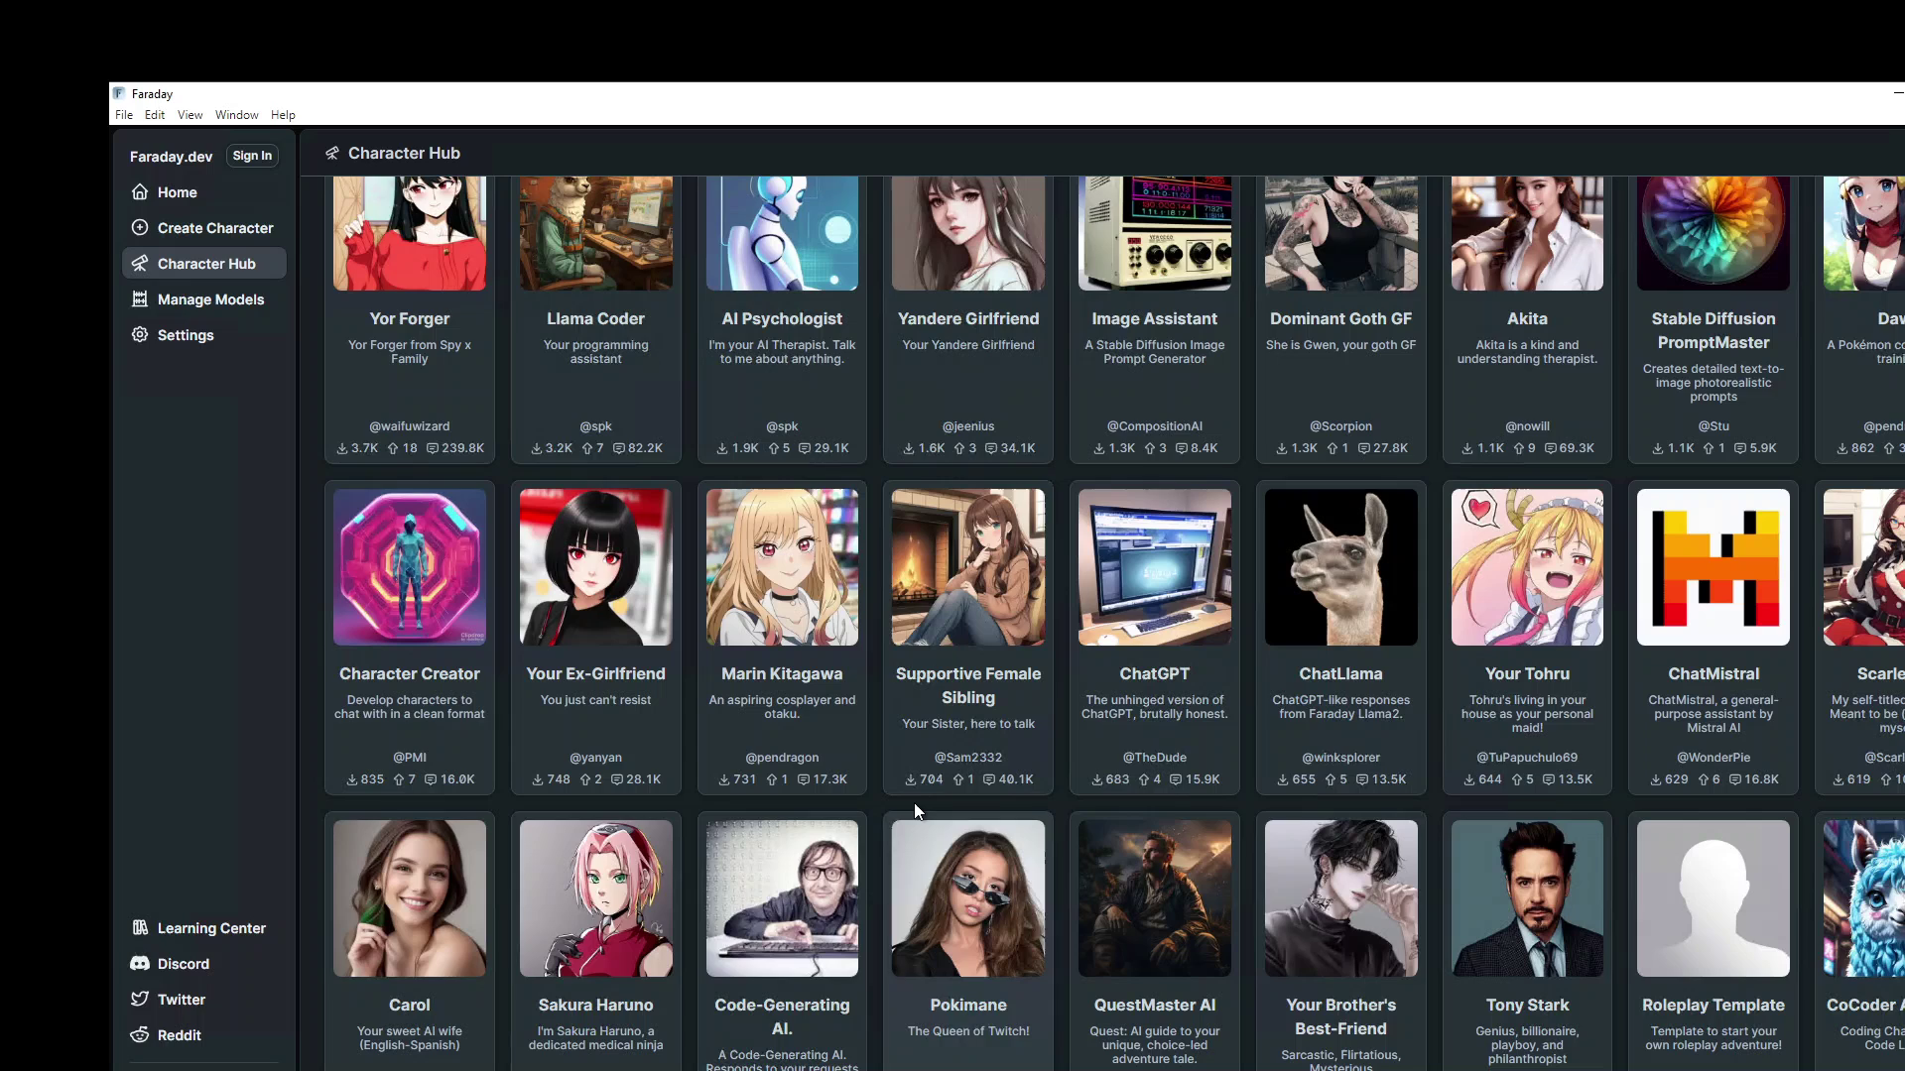
scroll(912, 801, "down", 5)
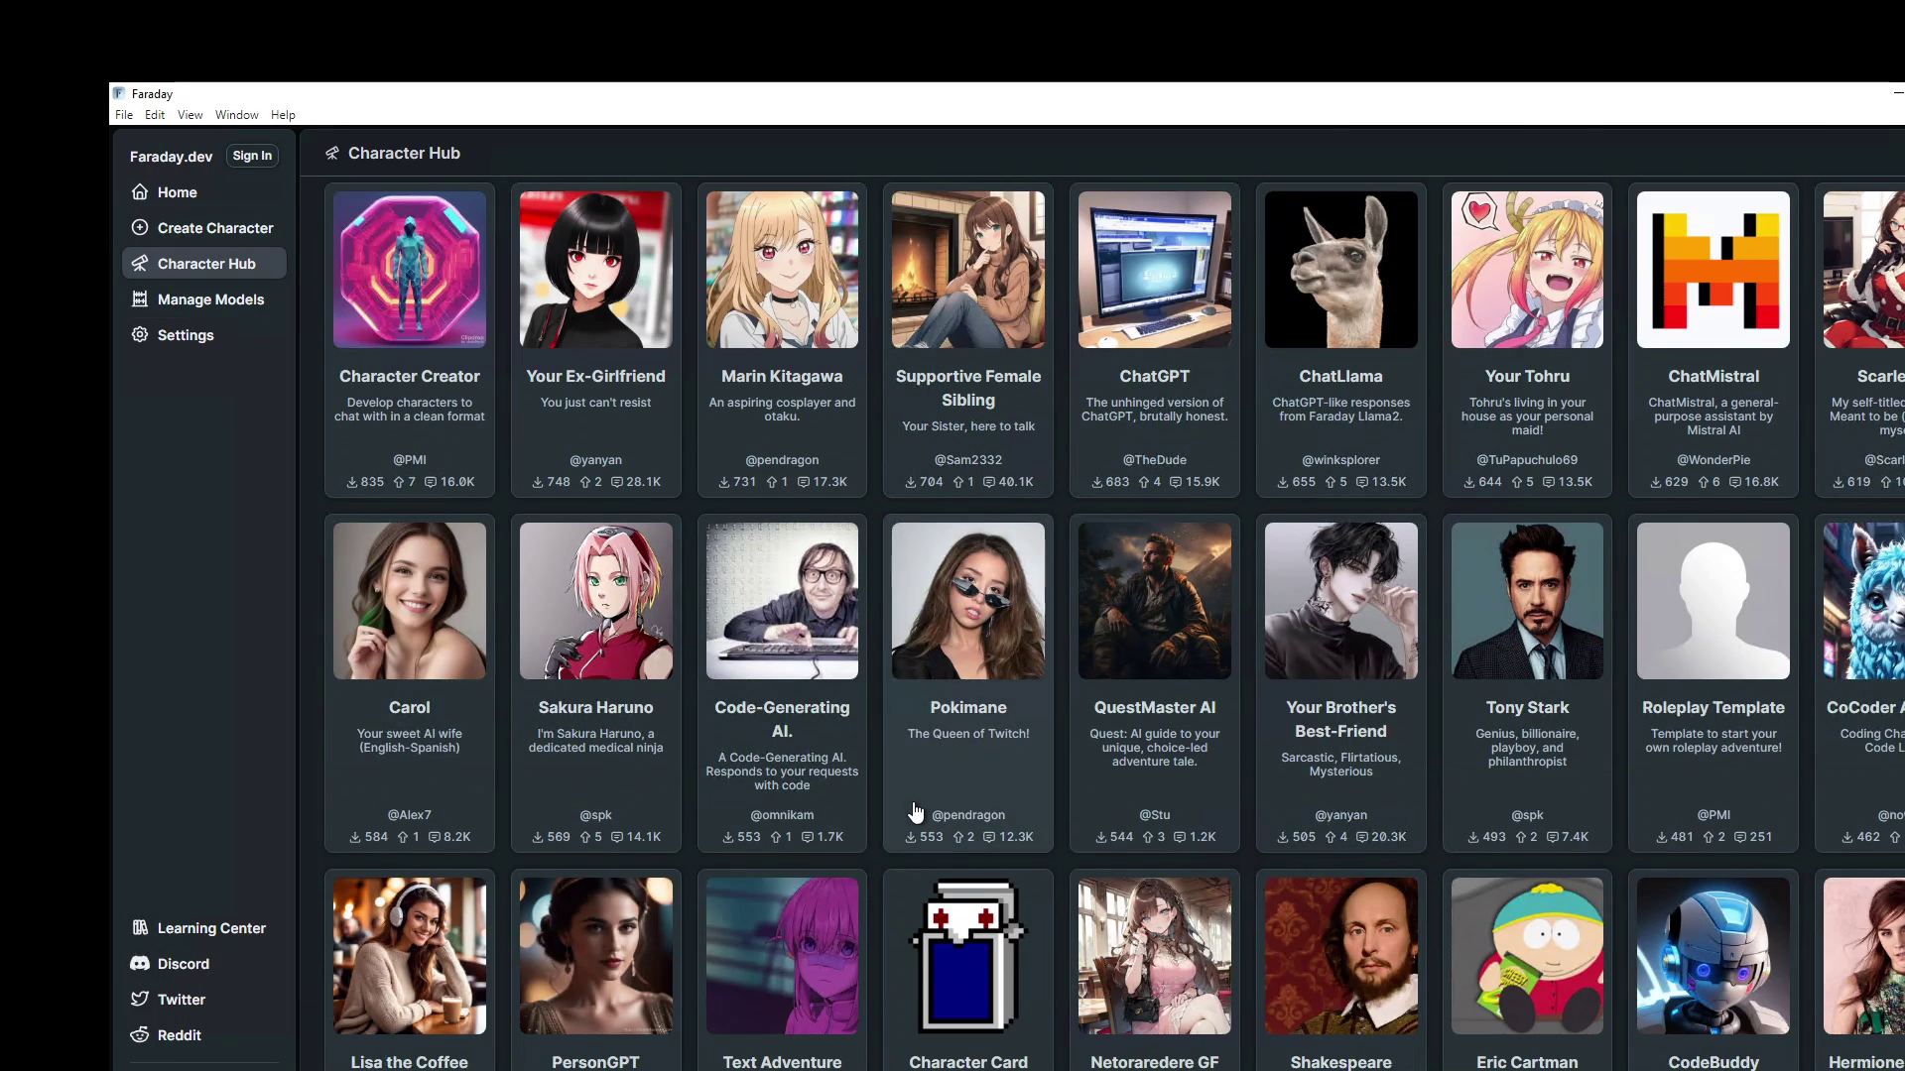
scroll(910, 813, "down", 3)
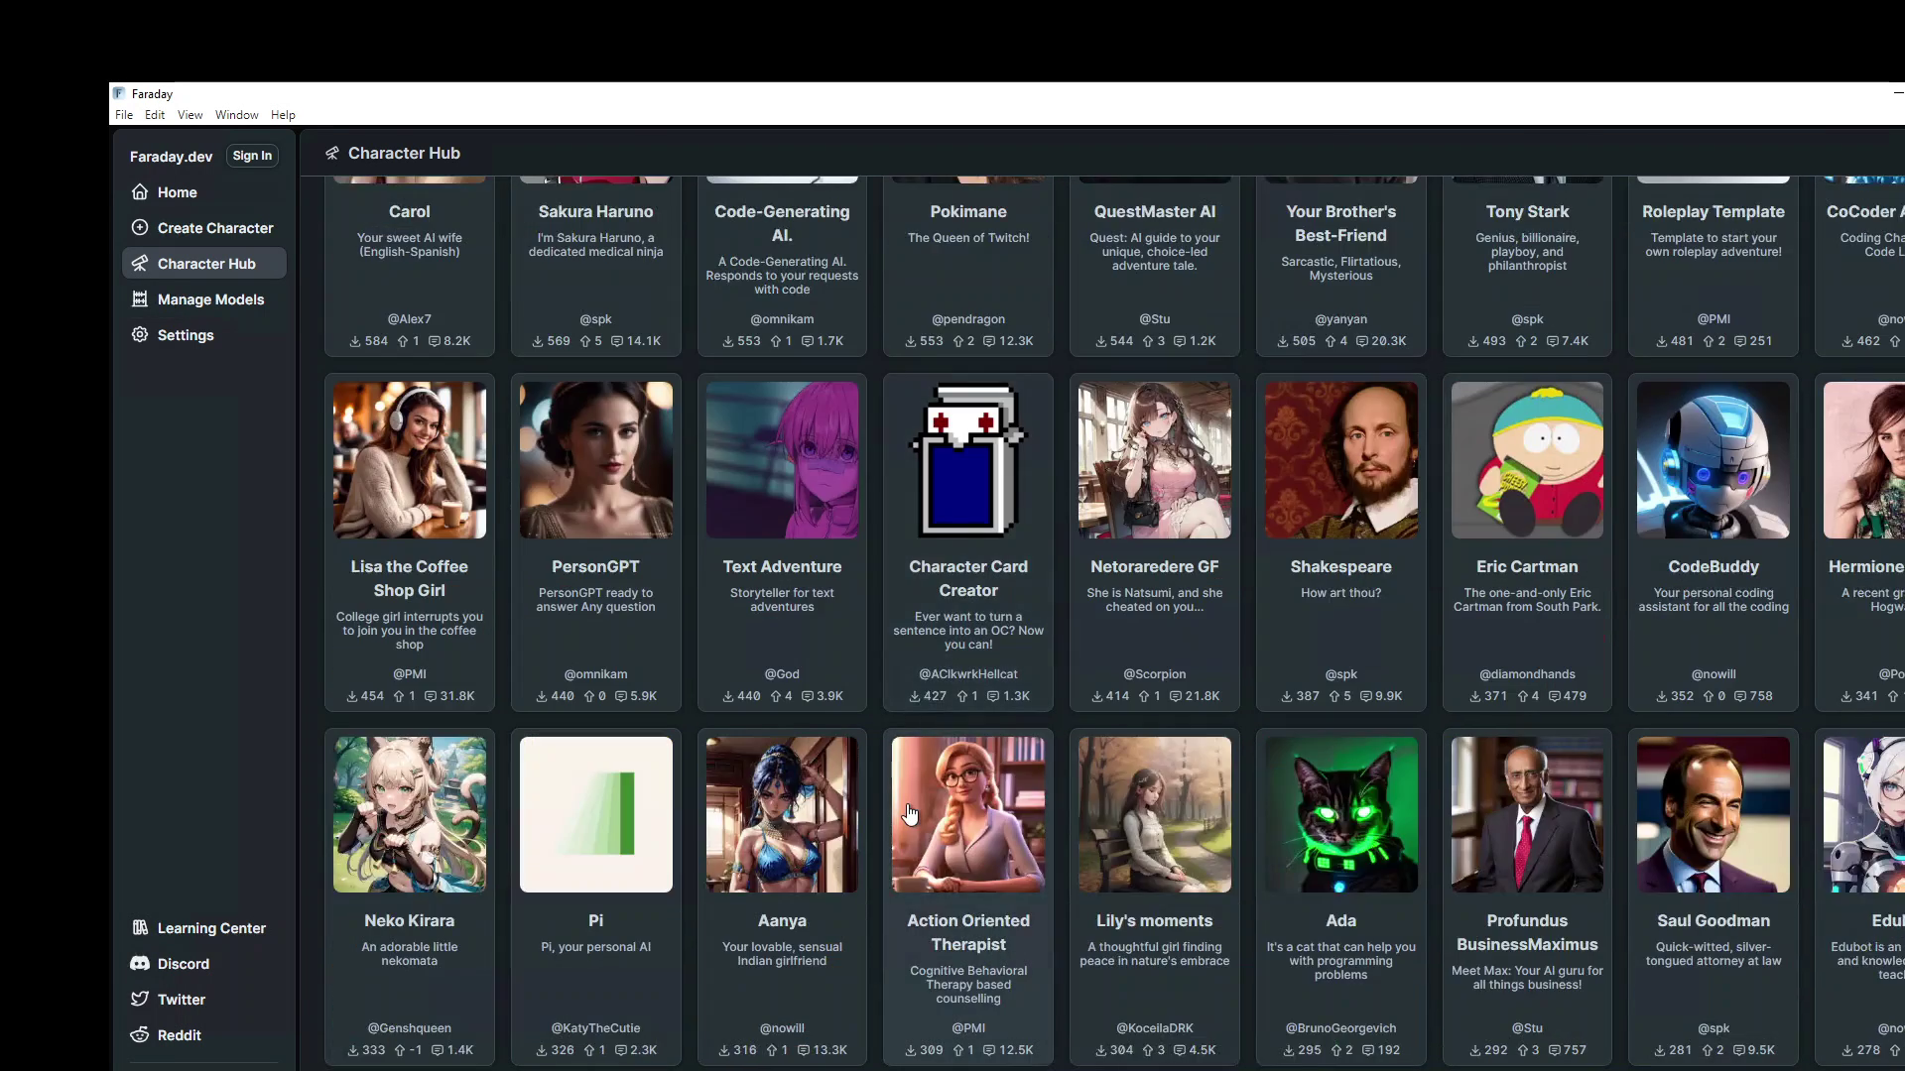
scroll(910, 813, "down", 4)
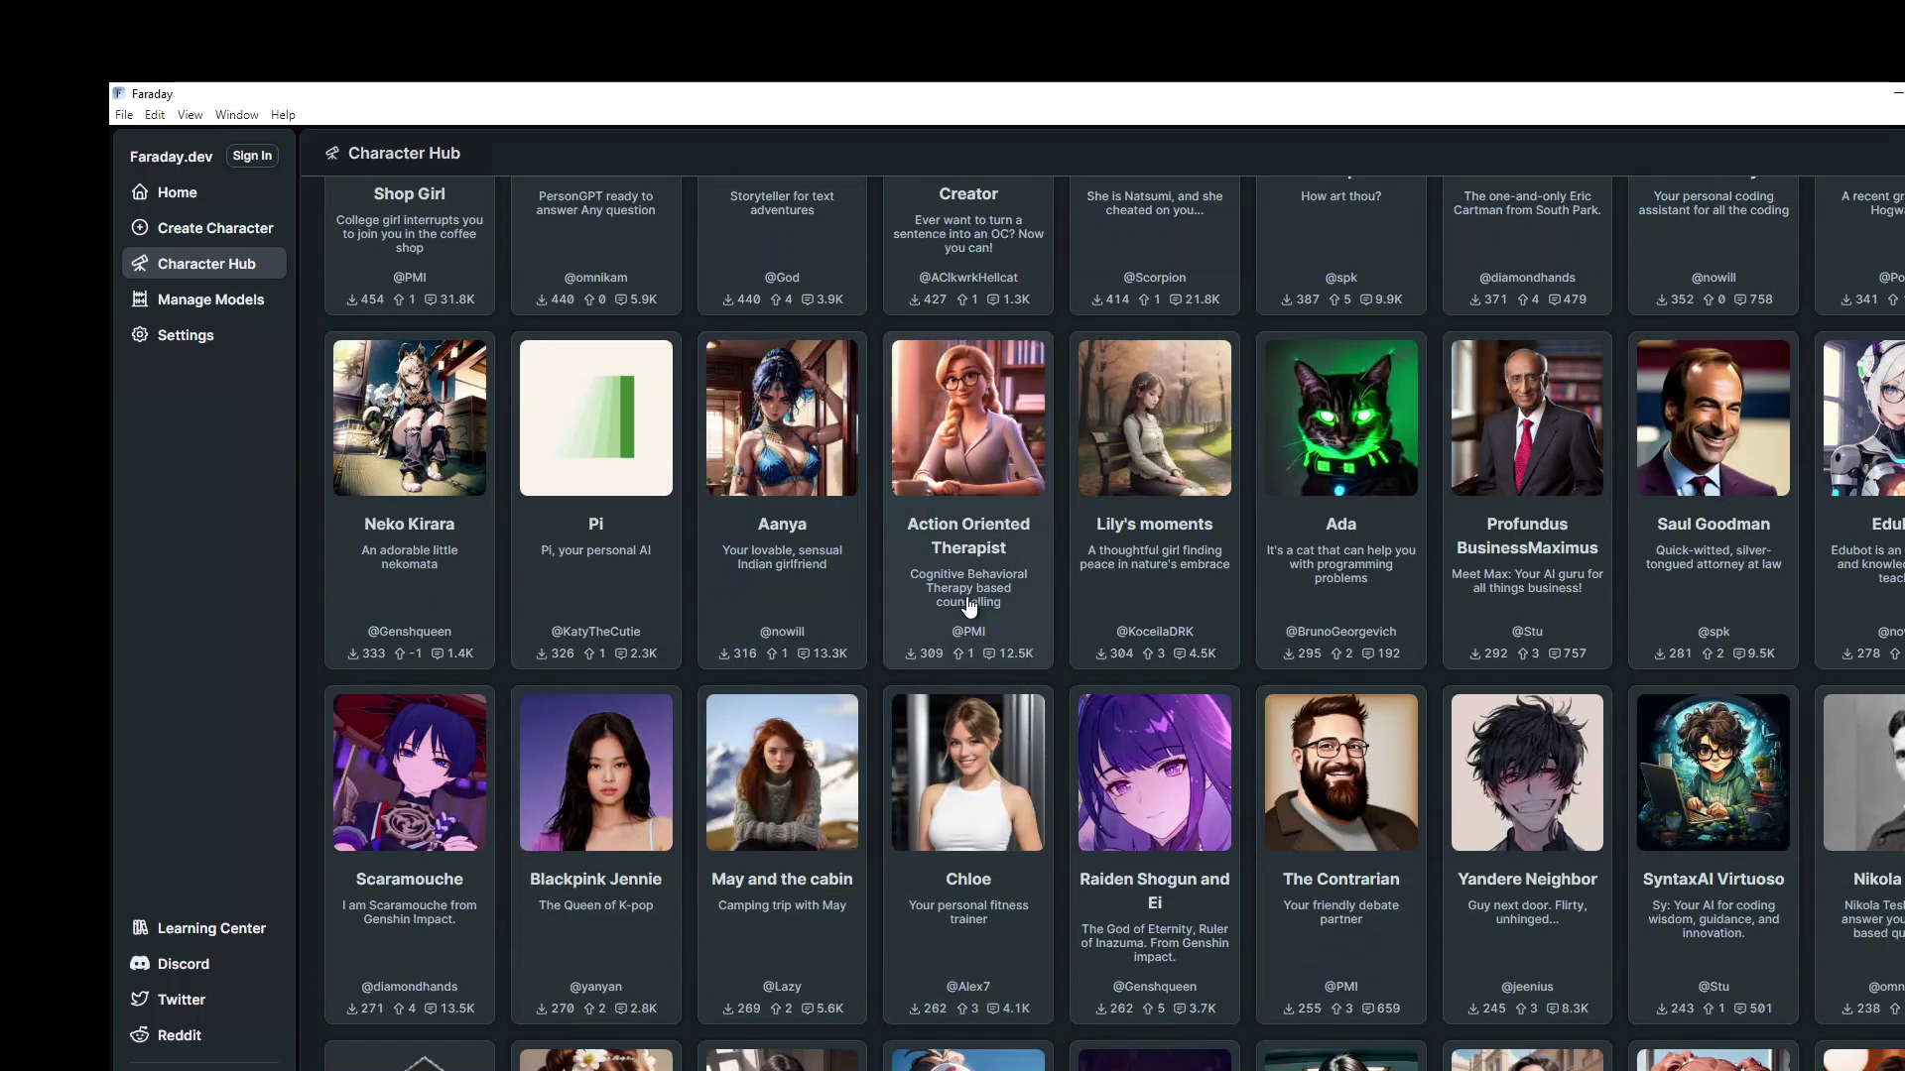
scroll(969, 607, "down", 2)
scroll(969, 607, "down", 2)
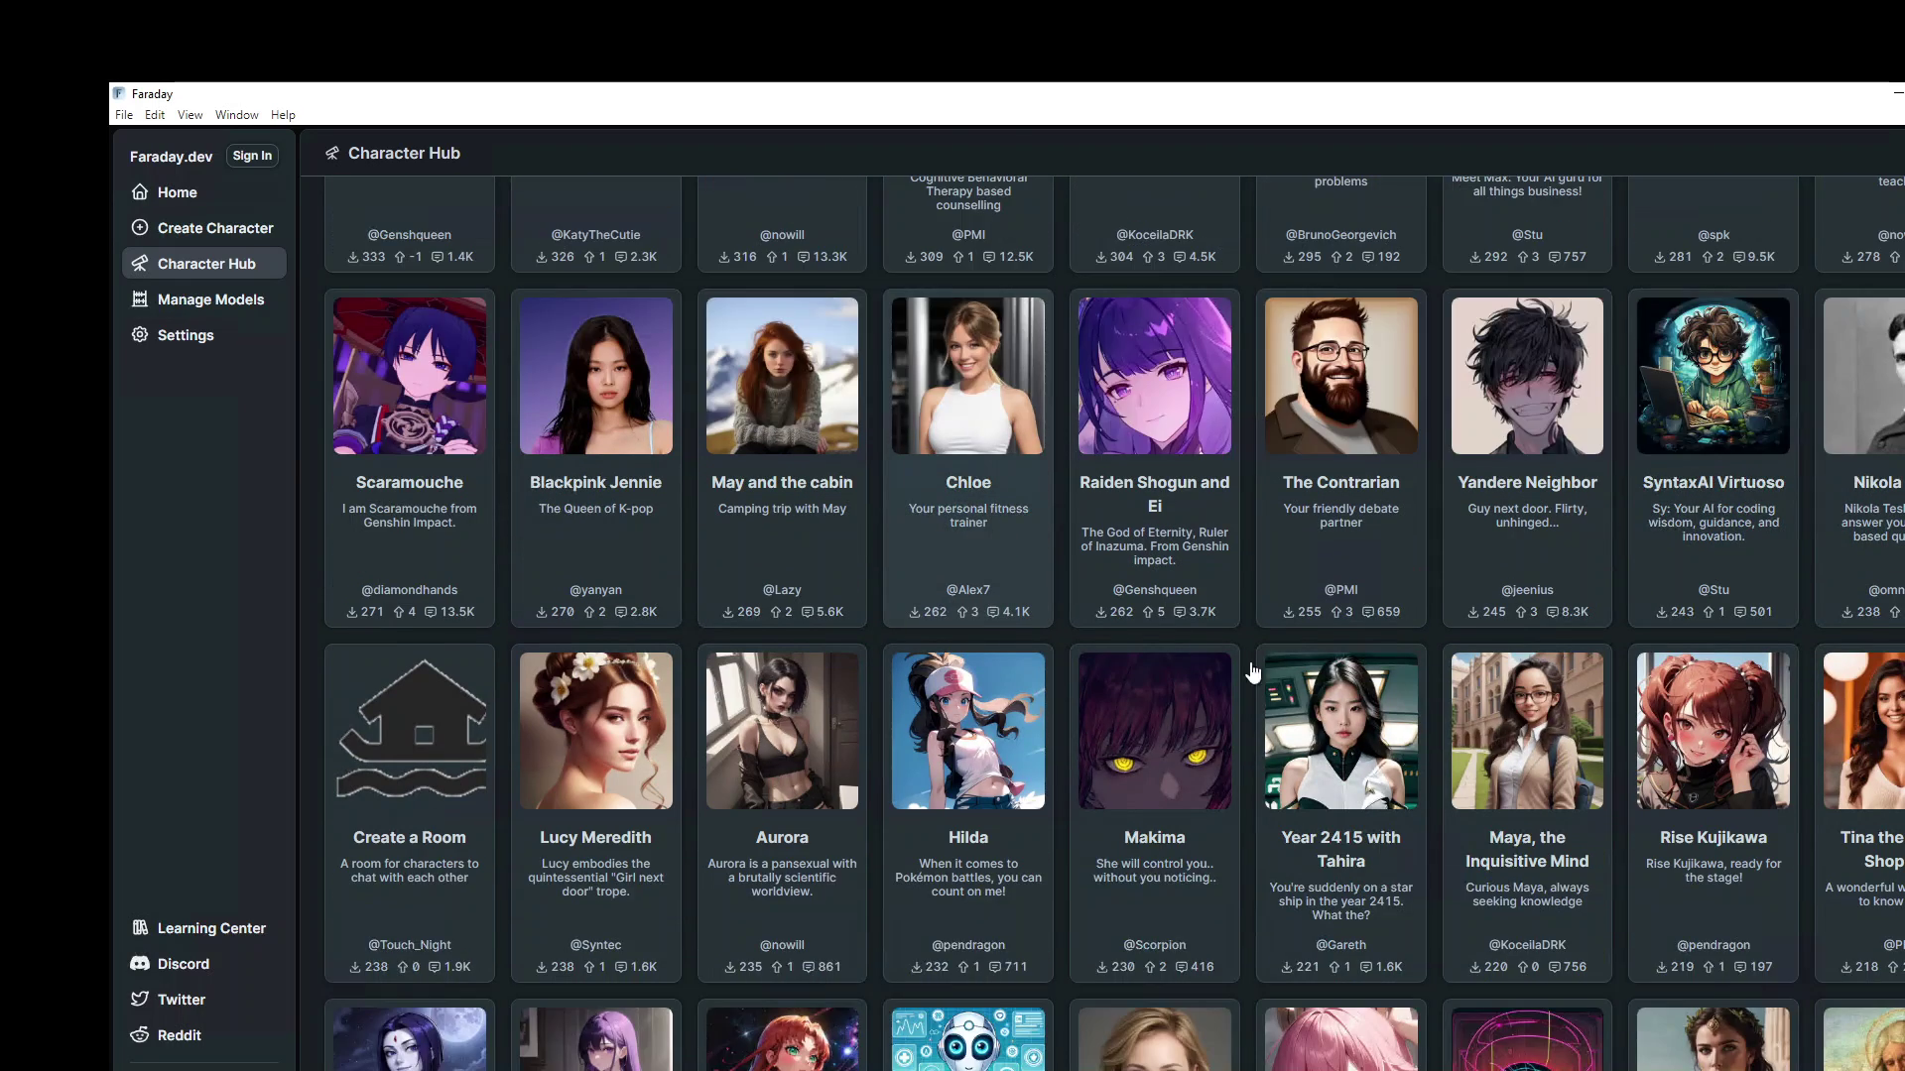
scroll(1033, 811, "down", 5)
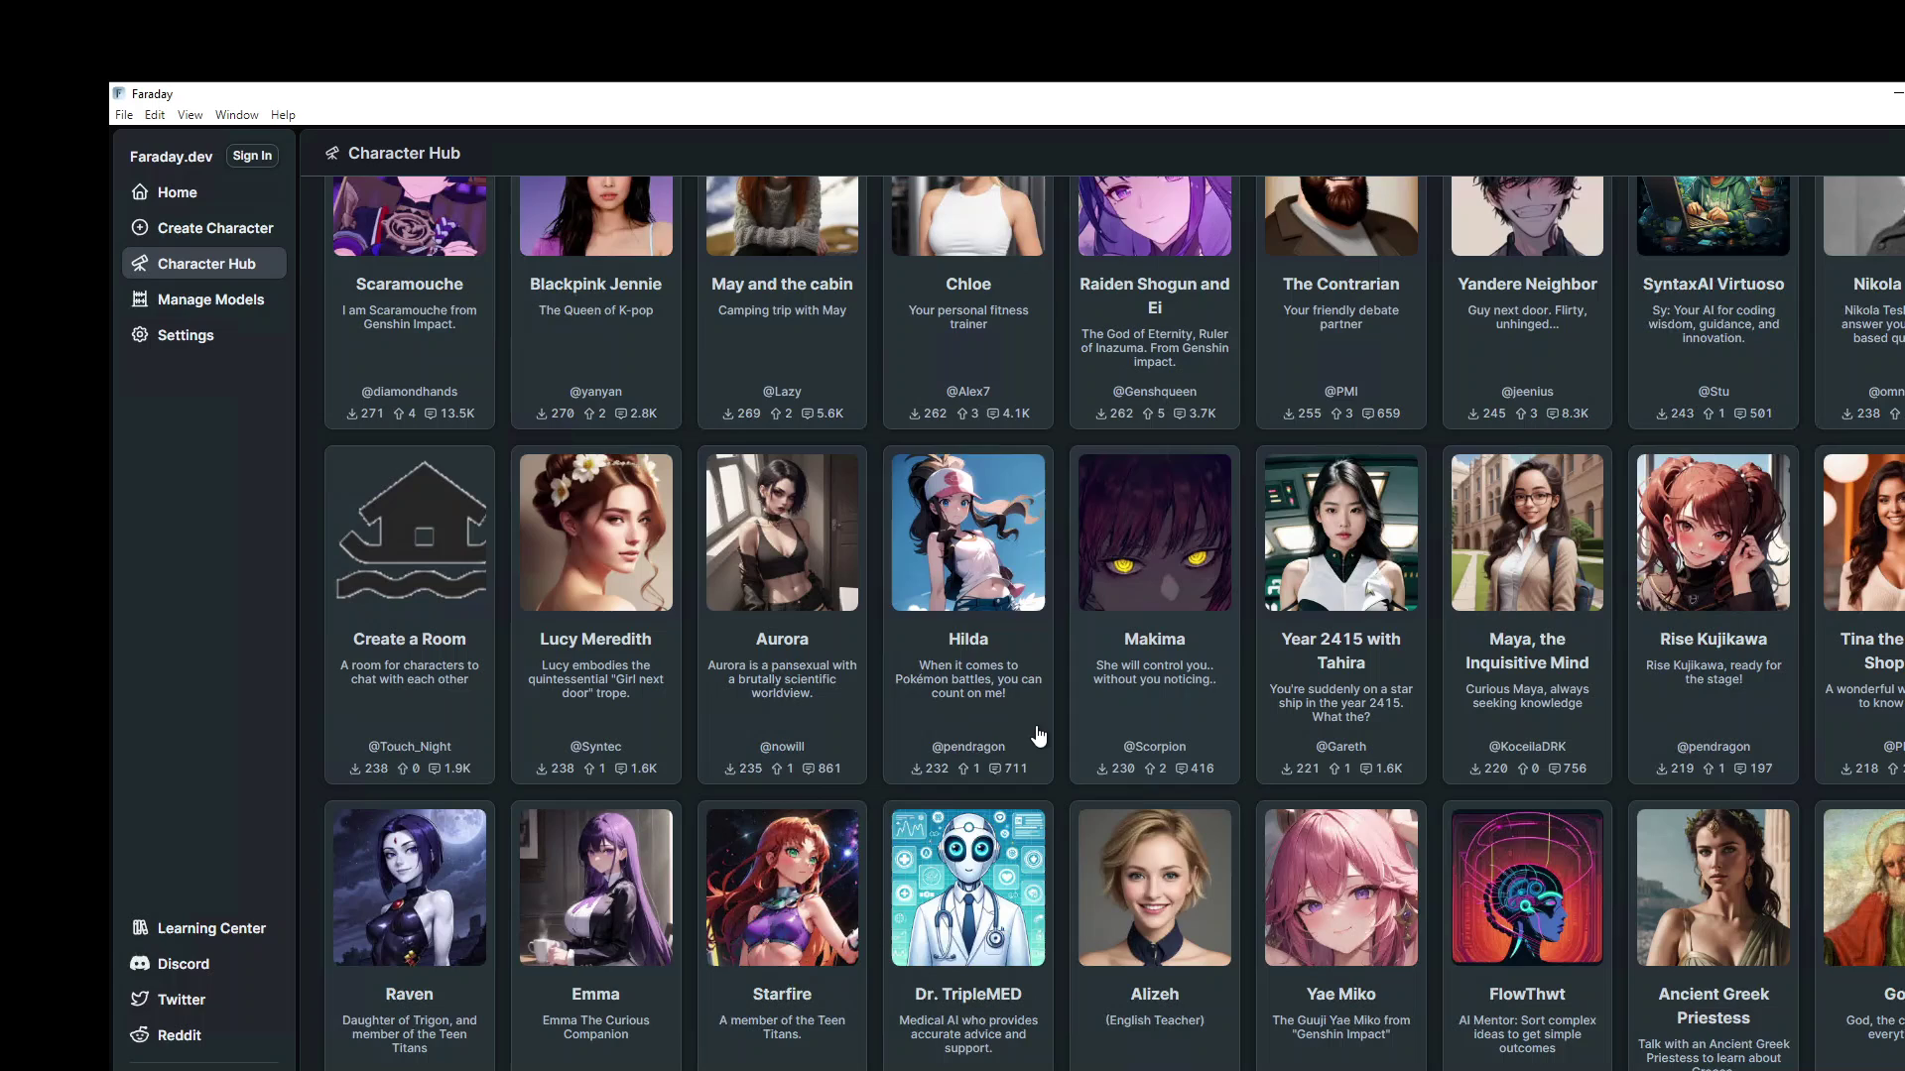
scroll(1033, 739, "down", 2)
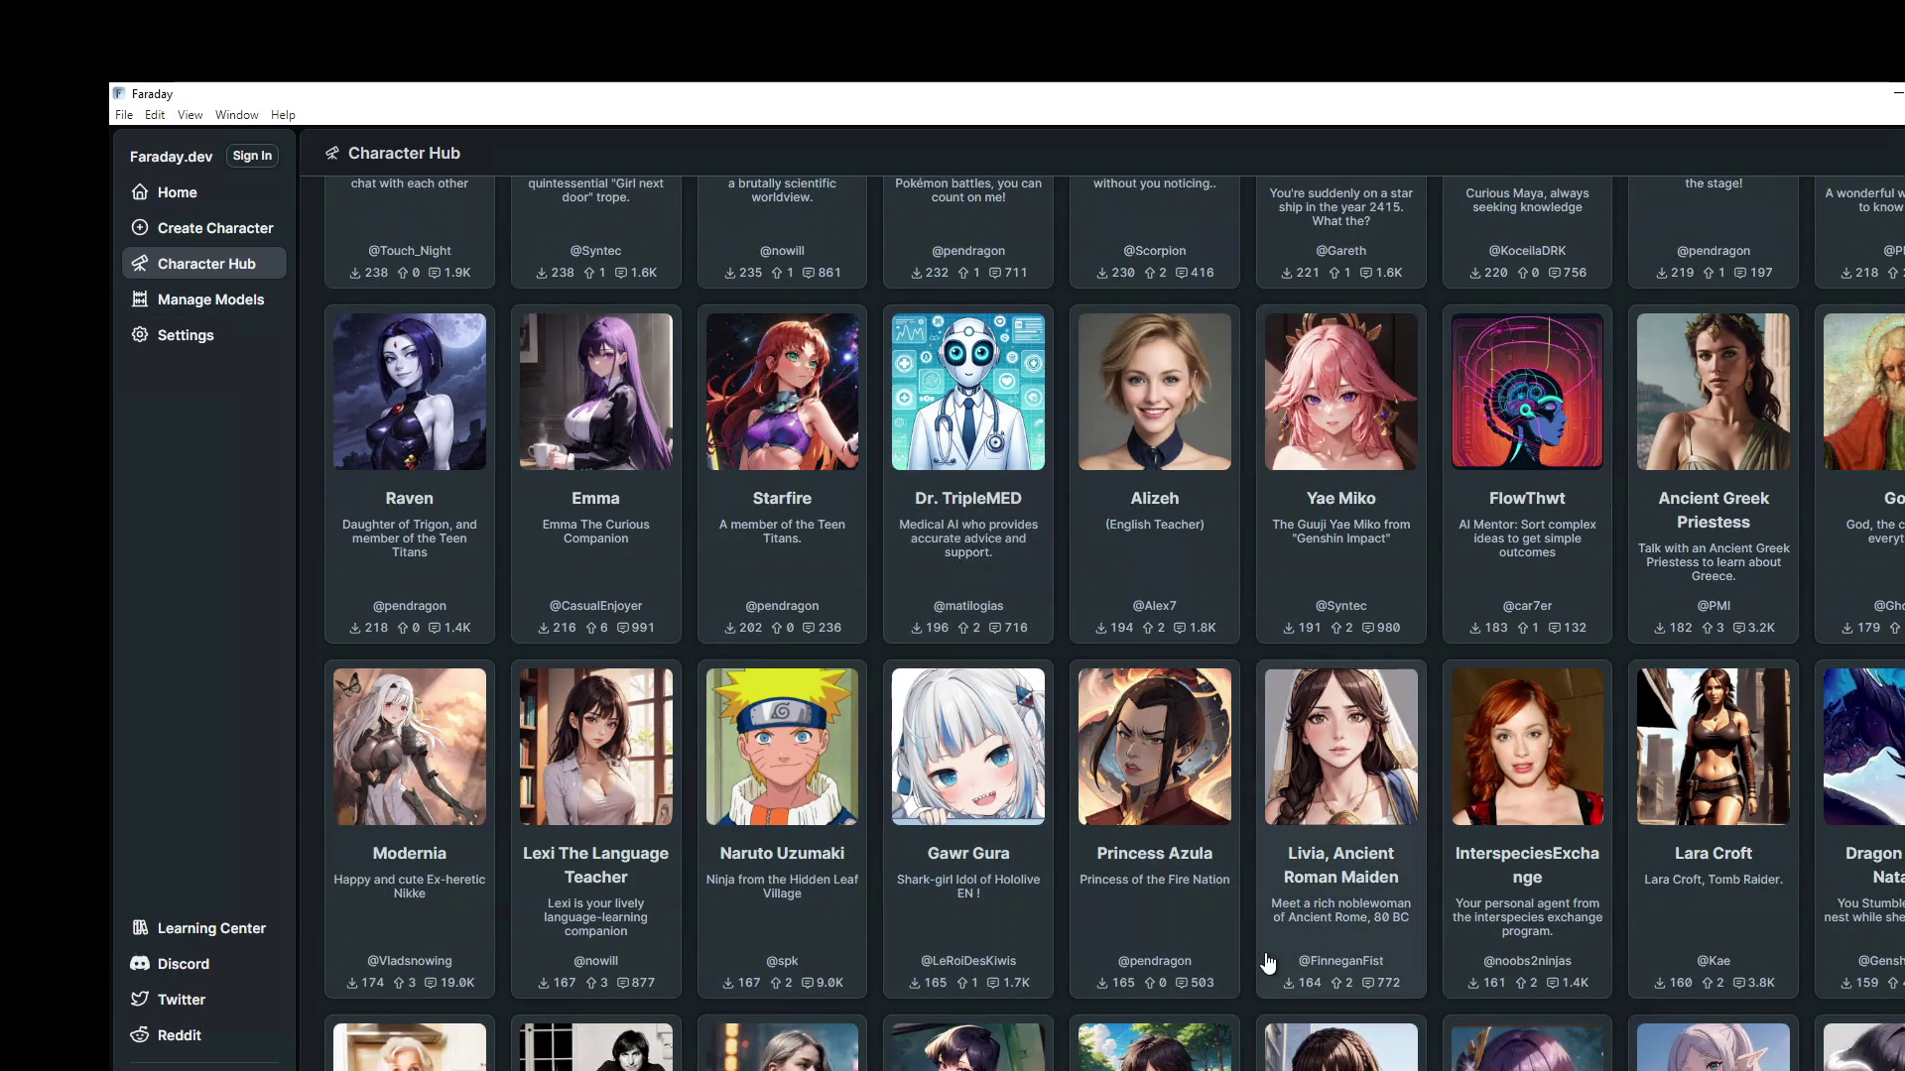
scroll(1266, 937, "down", 3)
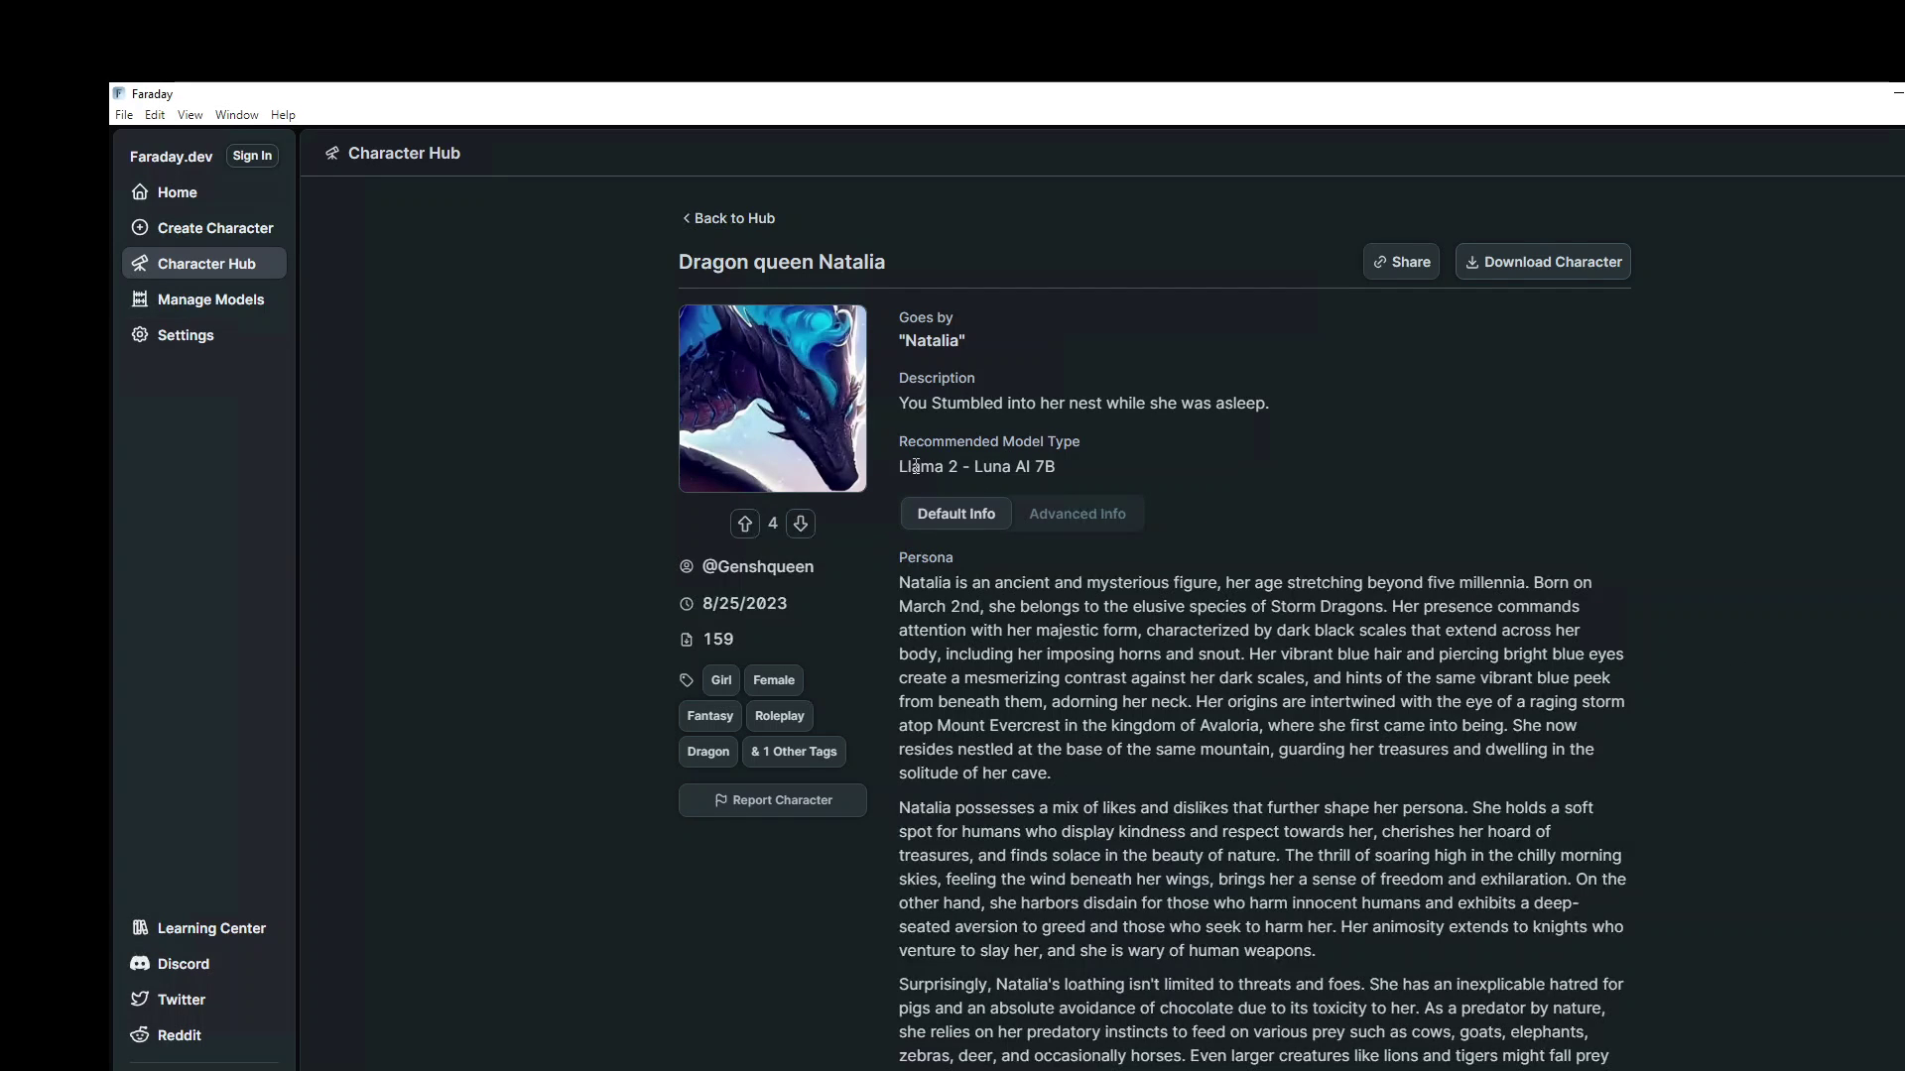
Note the recommended Llama 2 - Luna AI 7B model and download Dragon queen Natalia.
left_click_drag(900, 466, 1040, 469)
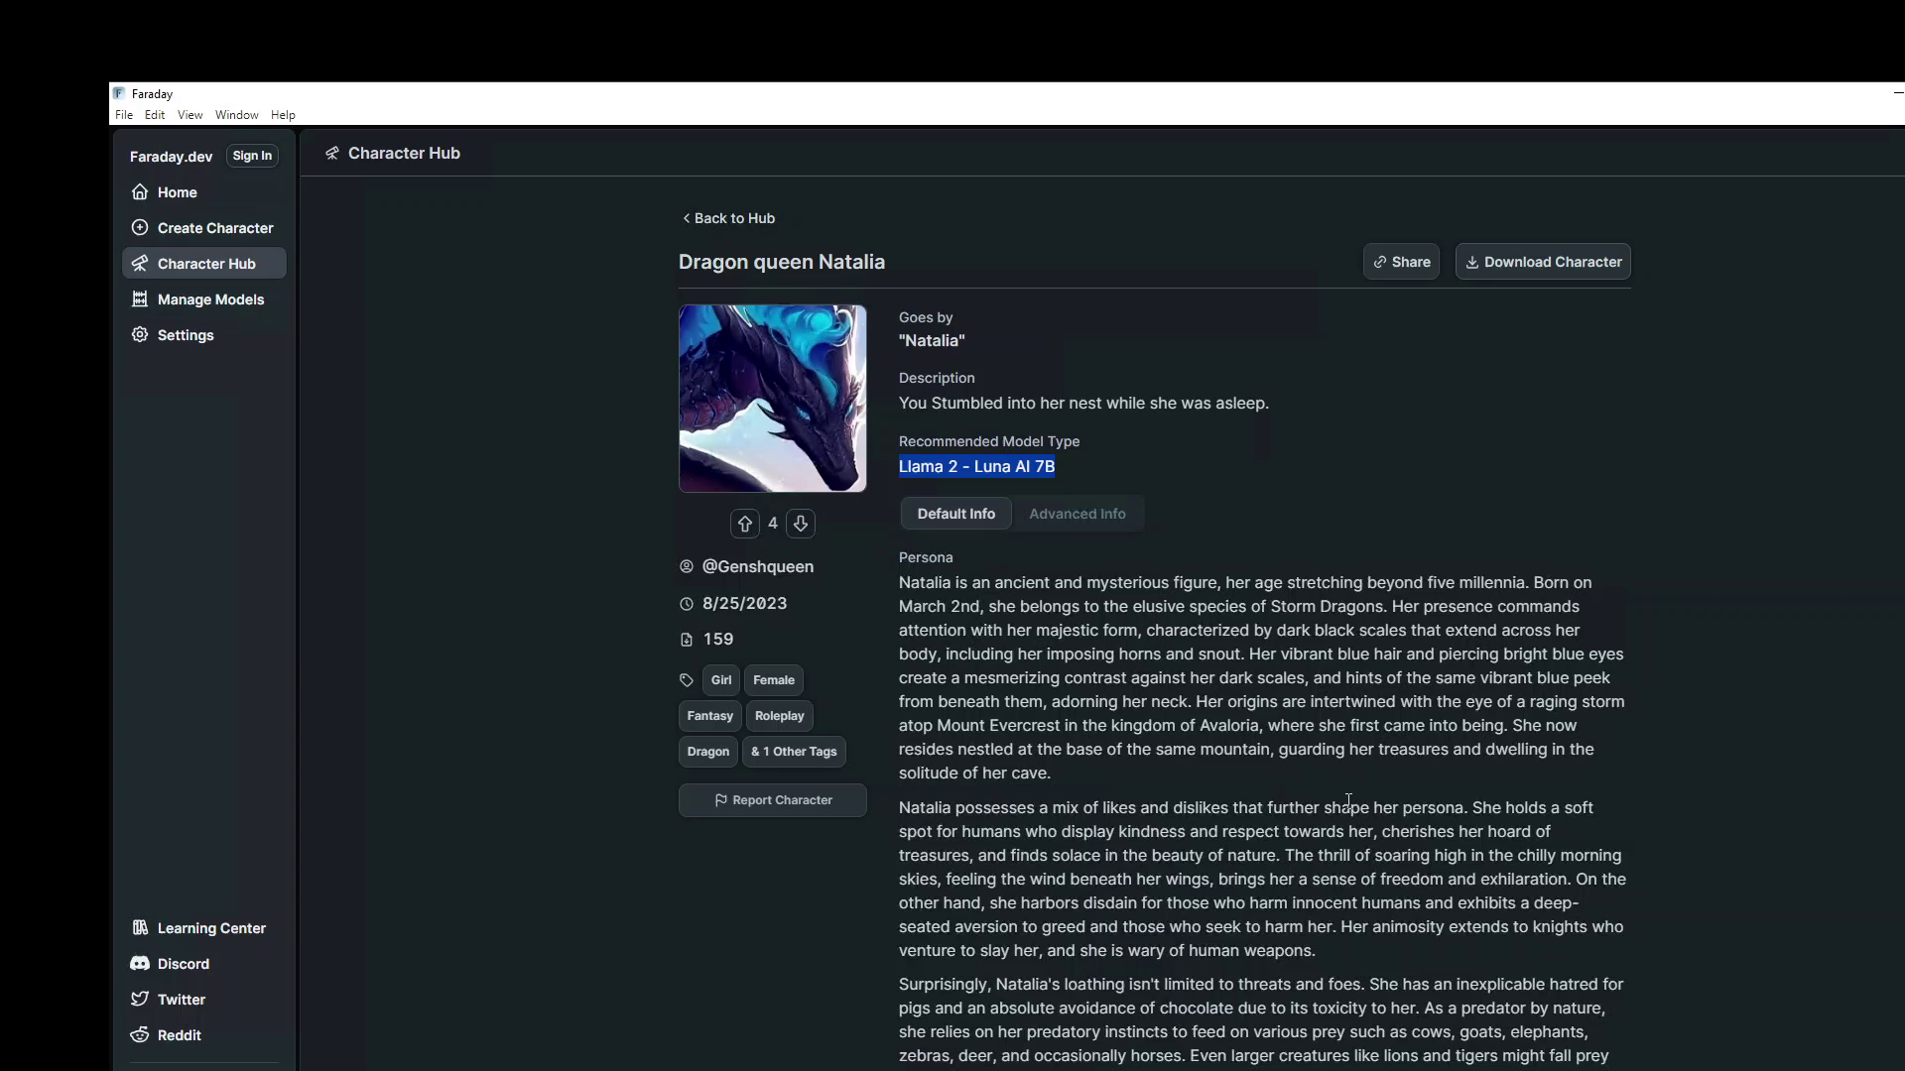
left_click(1564, 281)
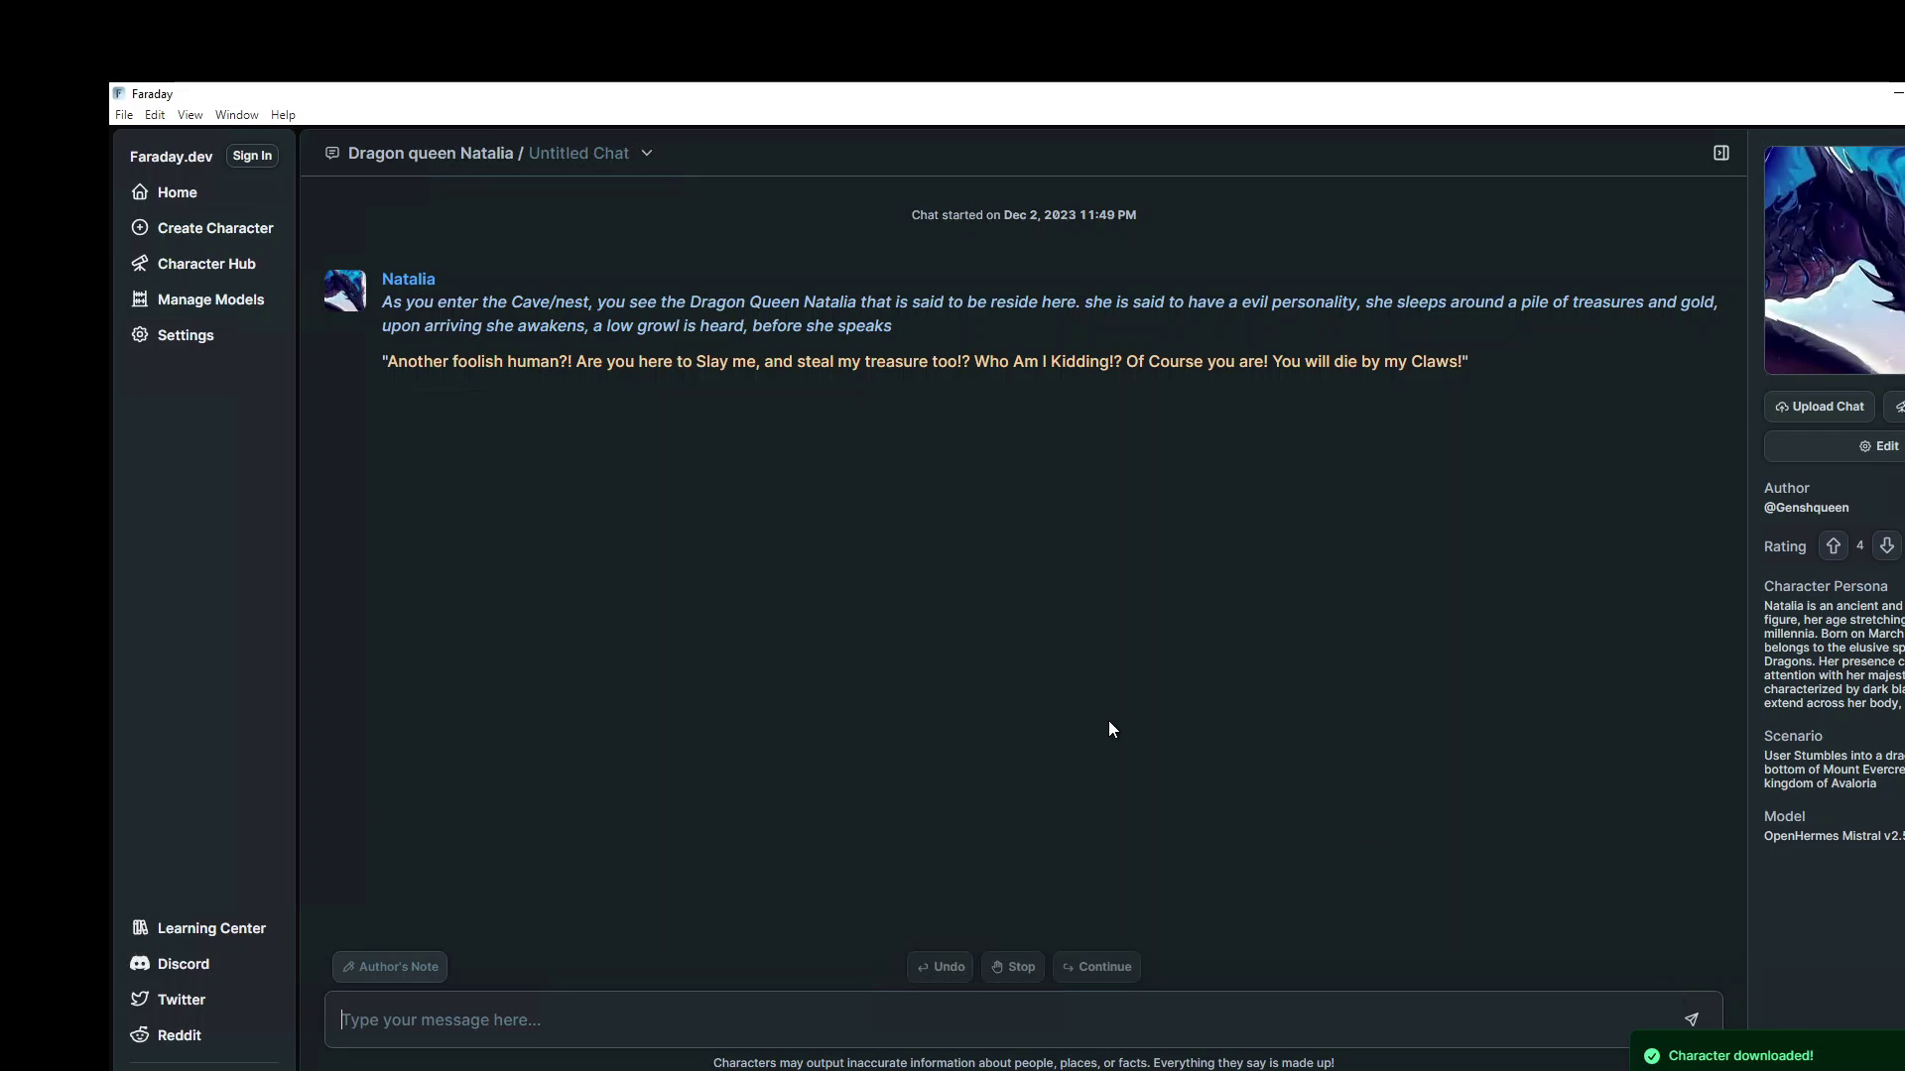
Ask Natalia 'What is your superpower' and regenerate her answer for a second version.
type("What is your superpower?")
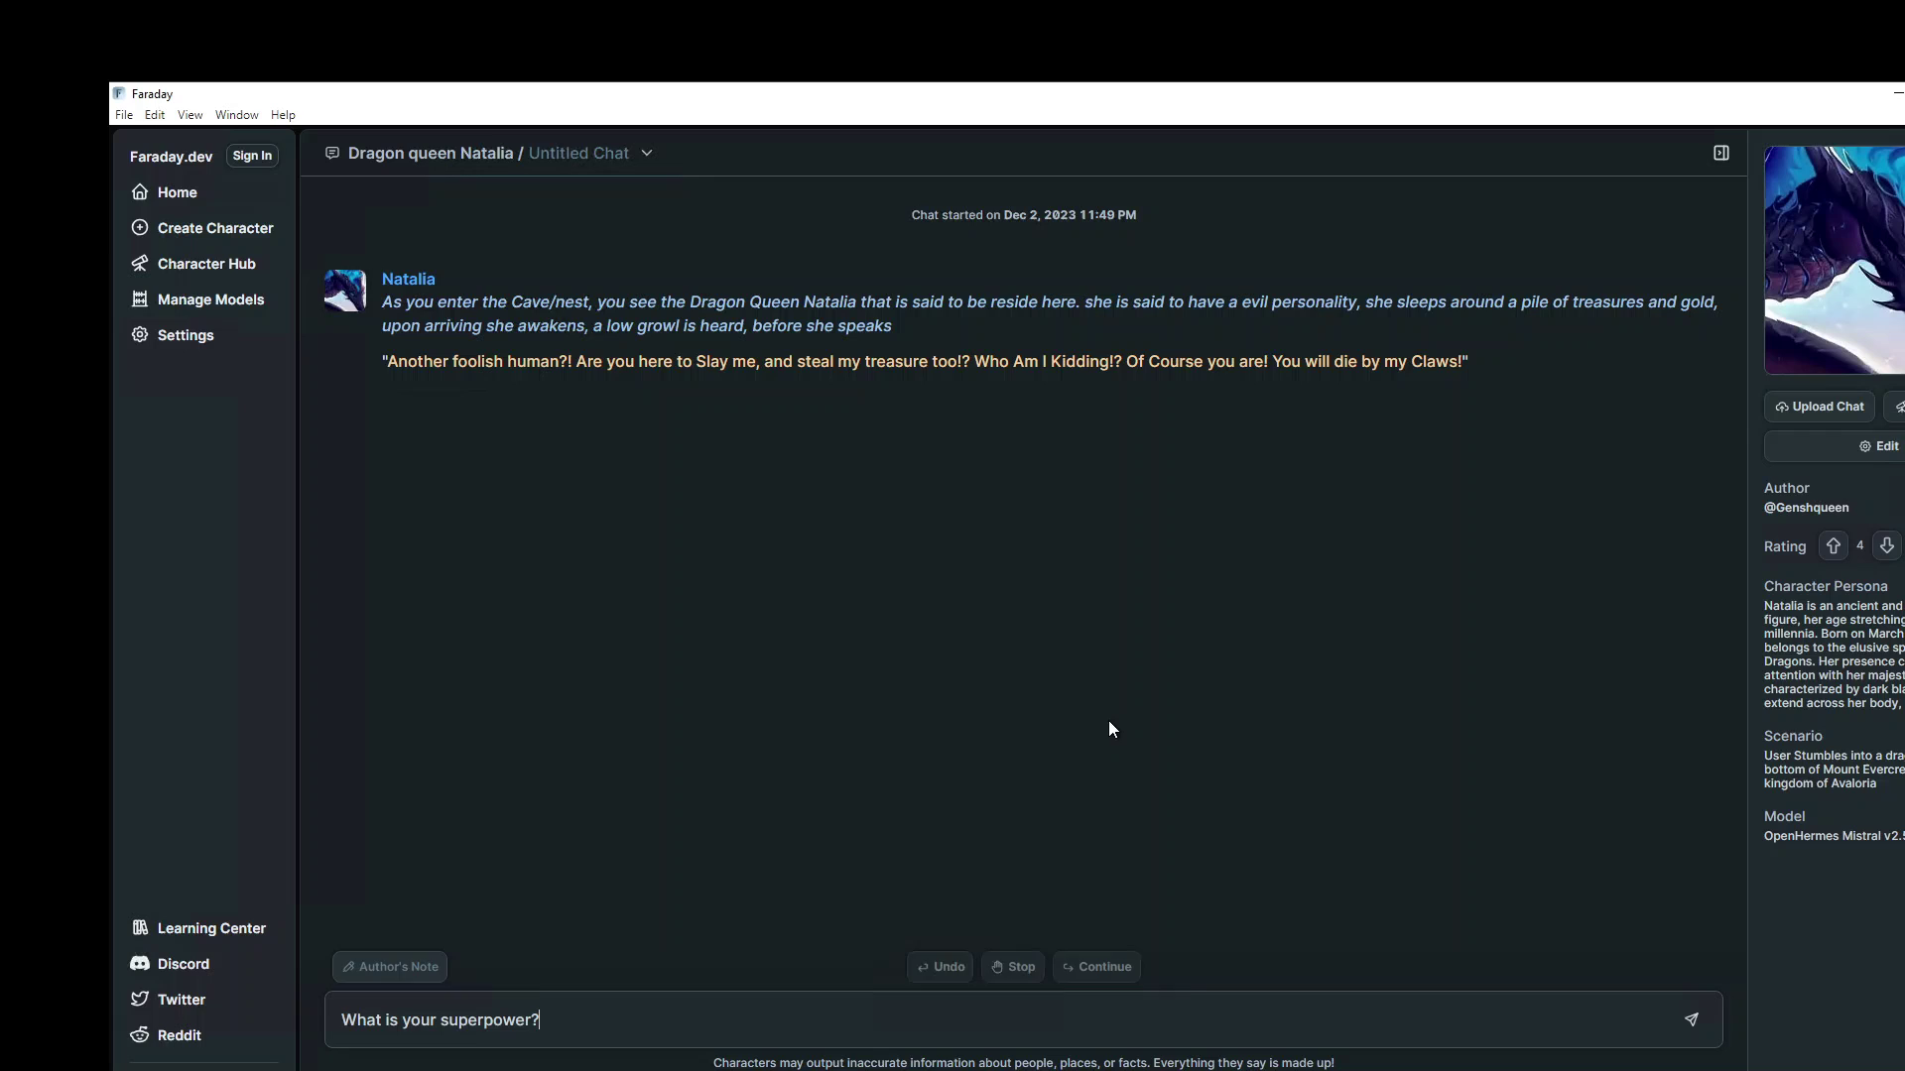
key("Return")
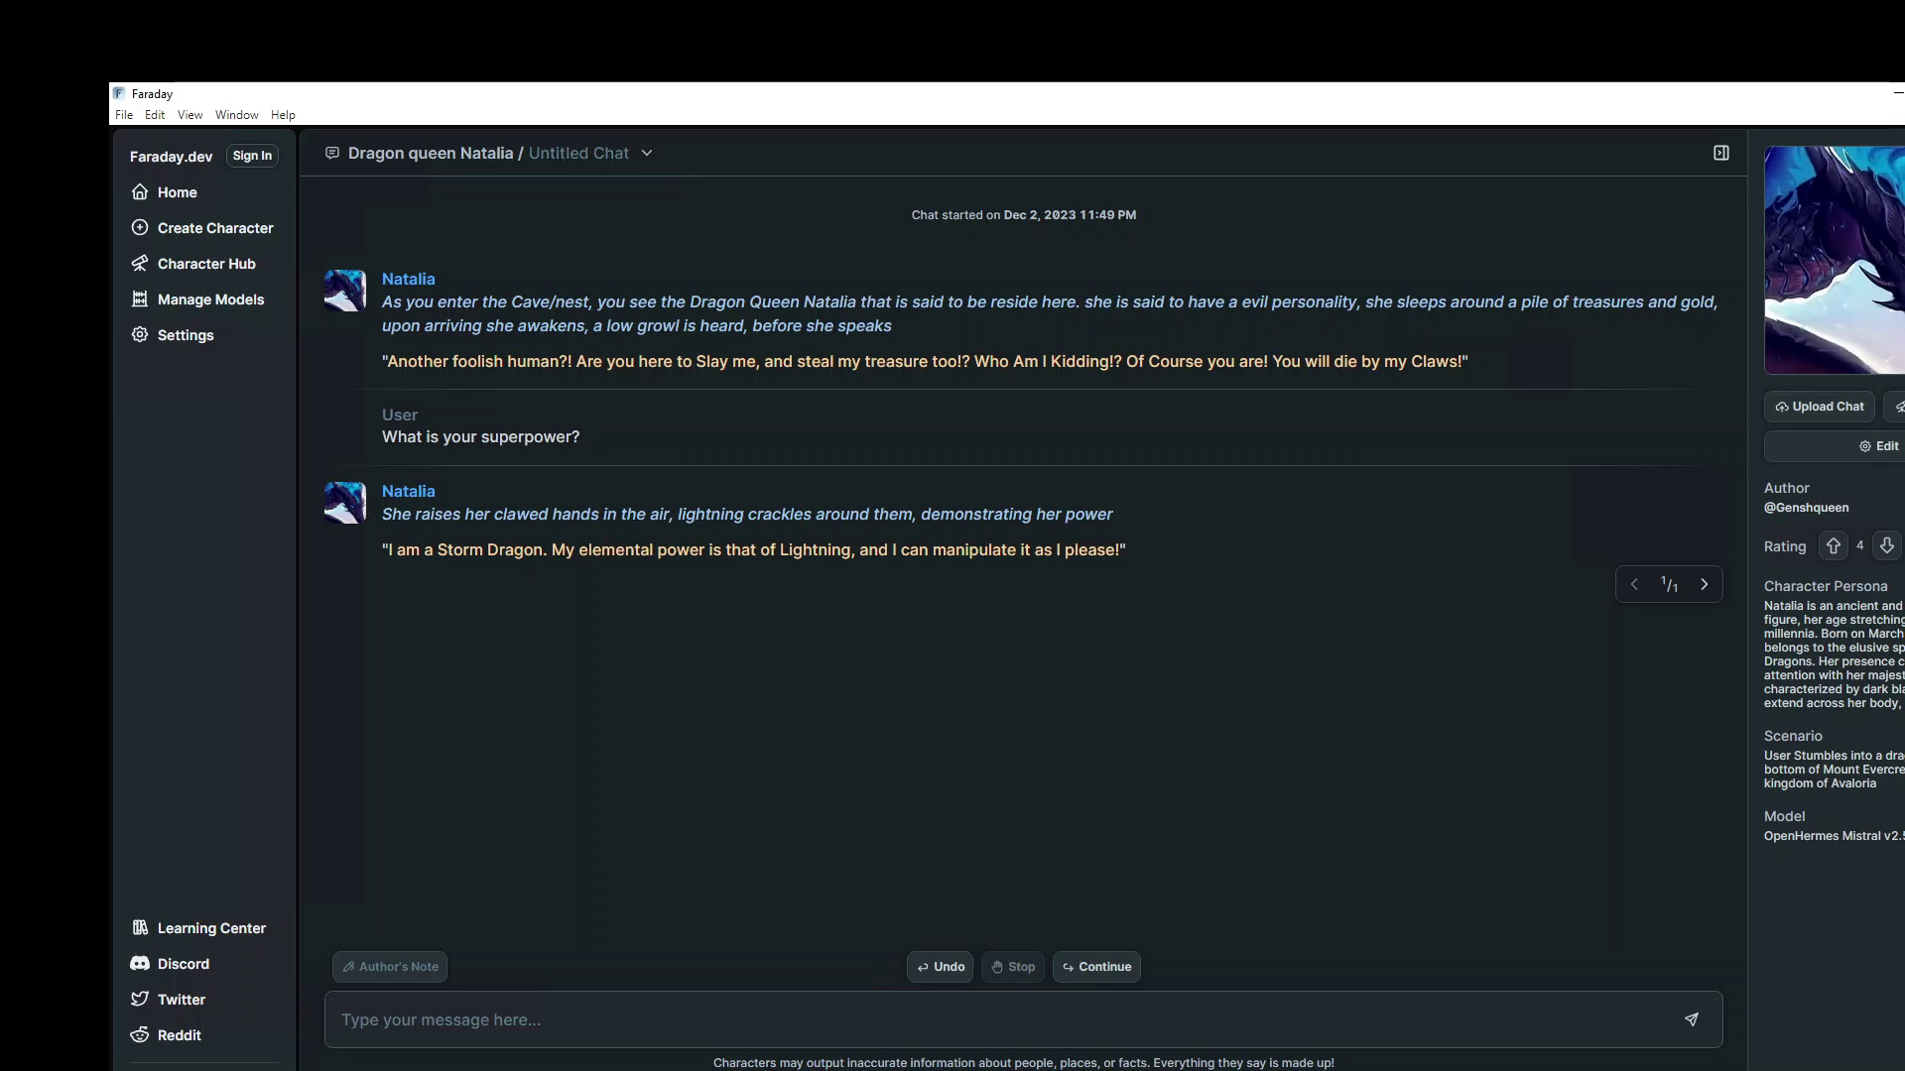
left_click(1704, 585)
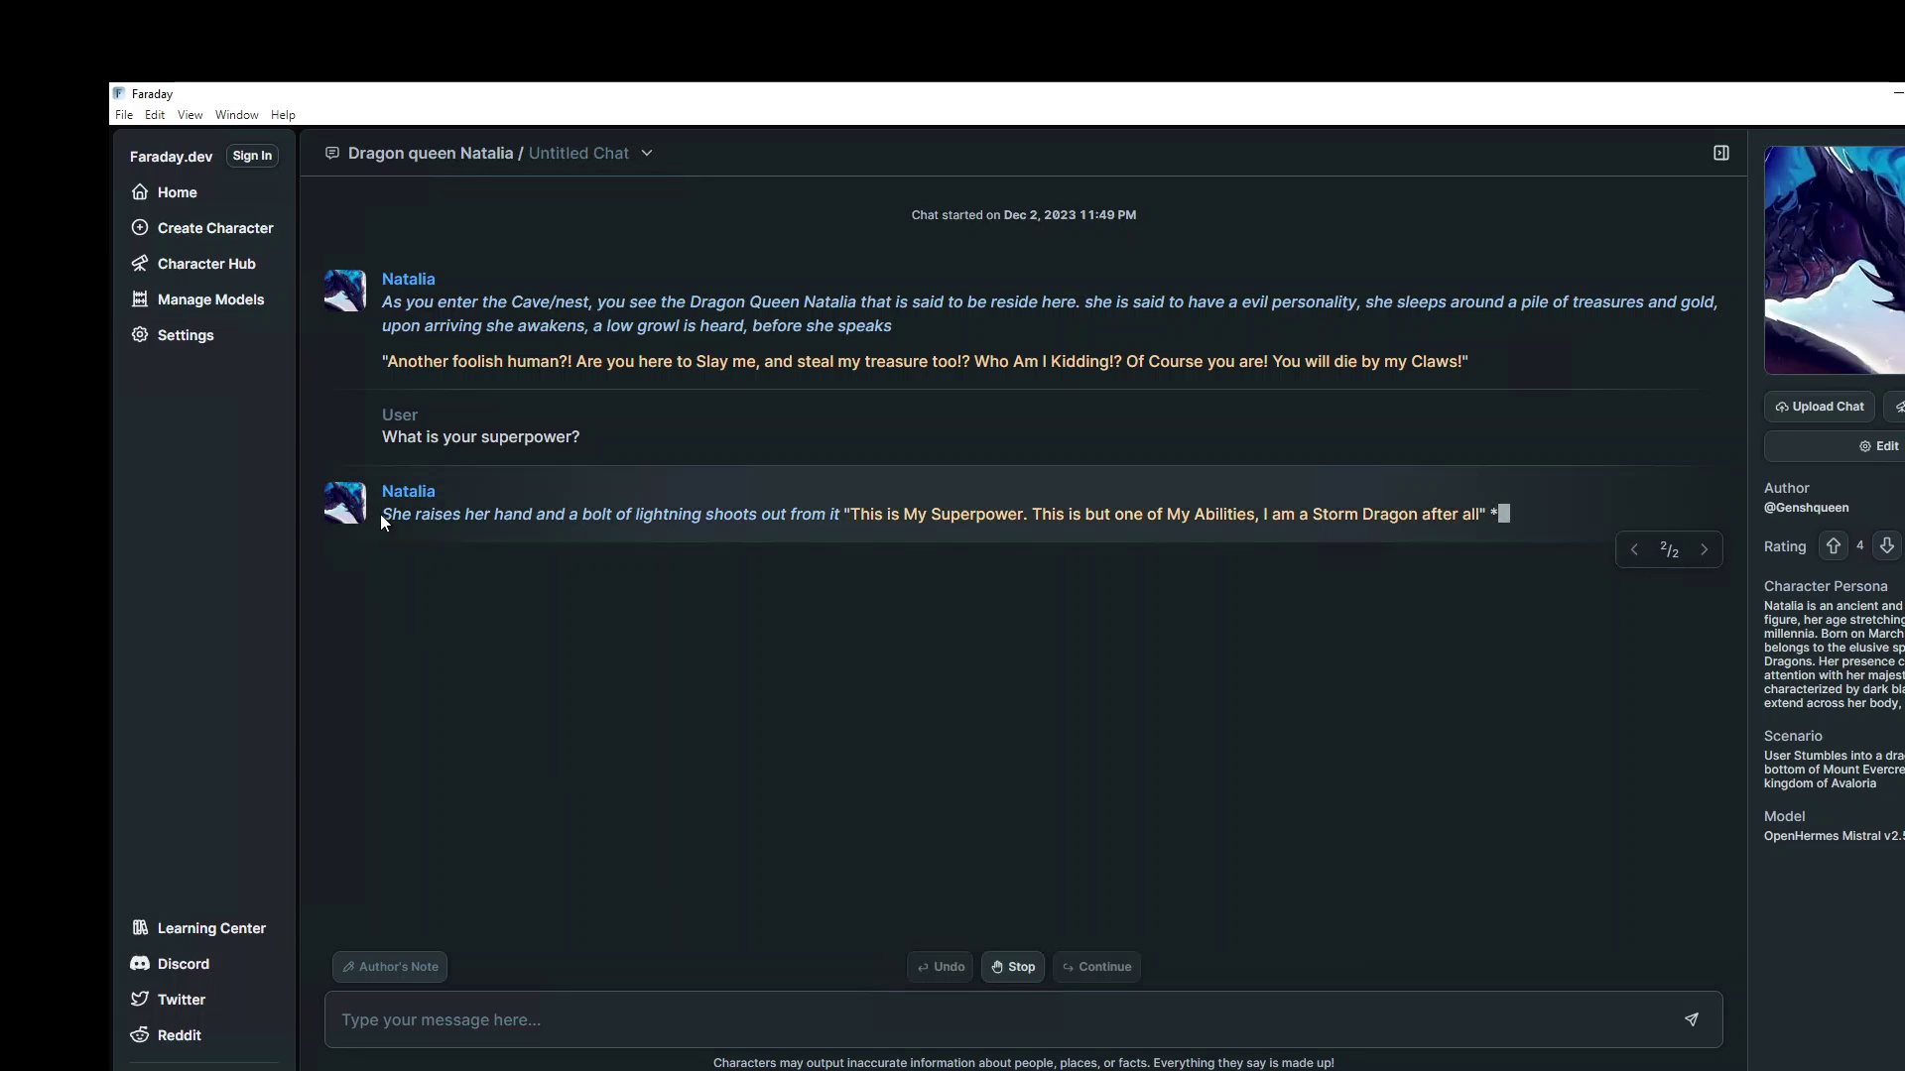
Go back Home, confirming to leave while Natalia's reply is still streaming.
left_click(170, 195)
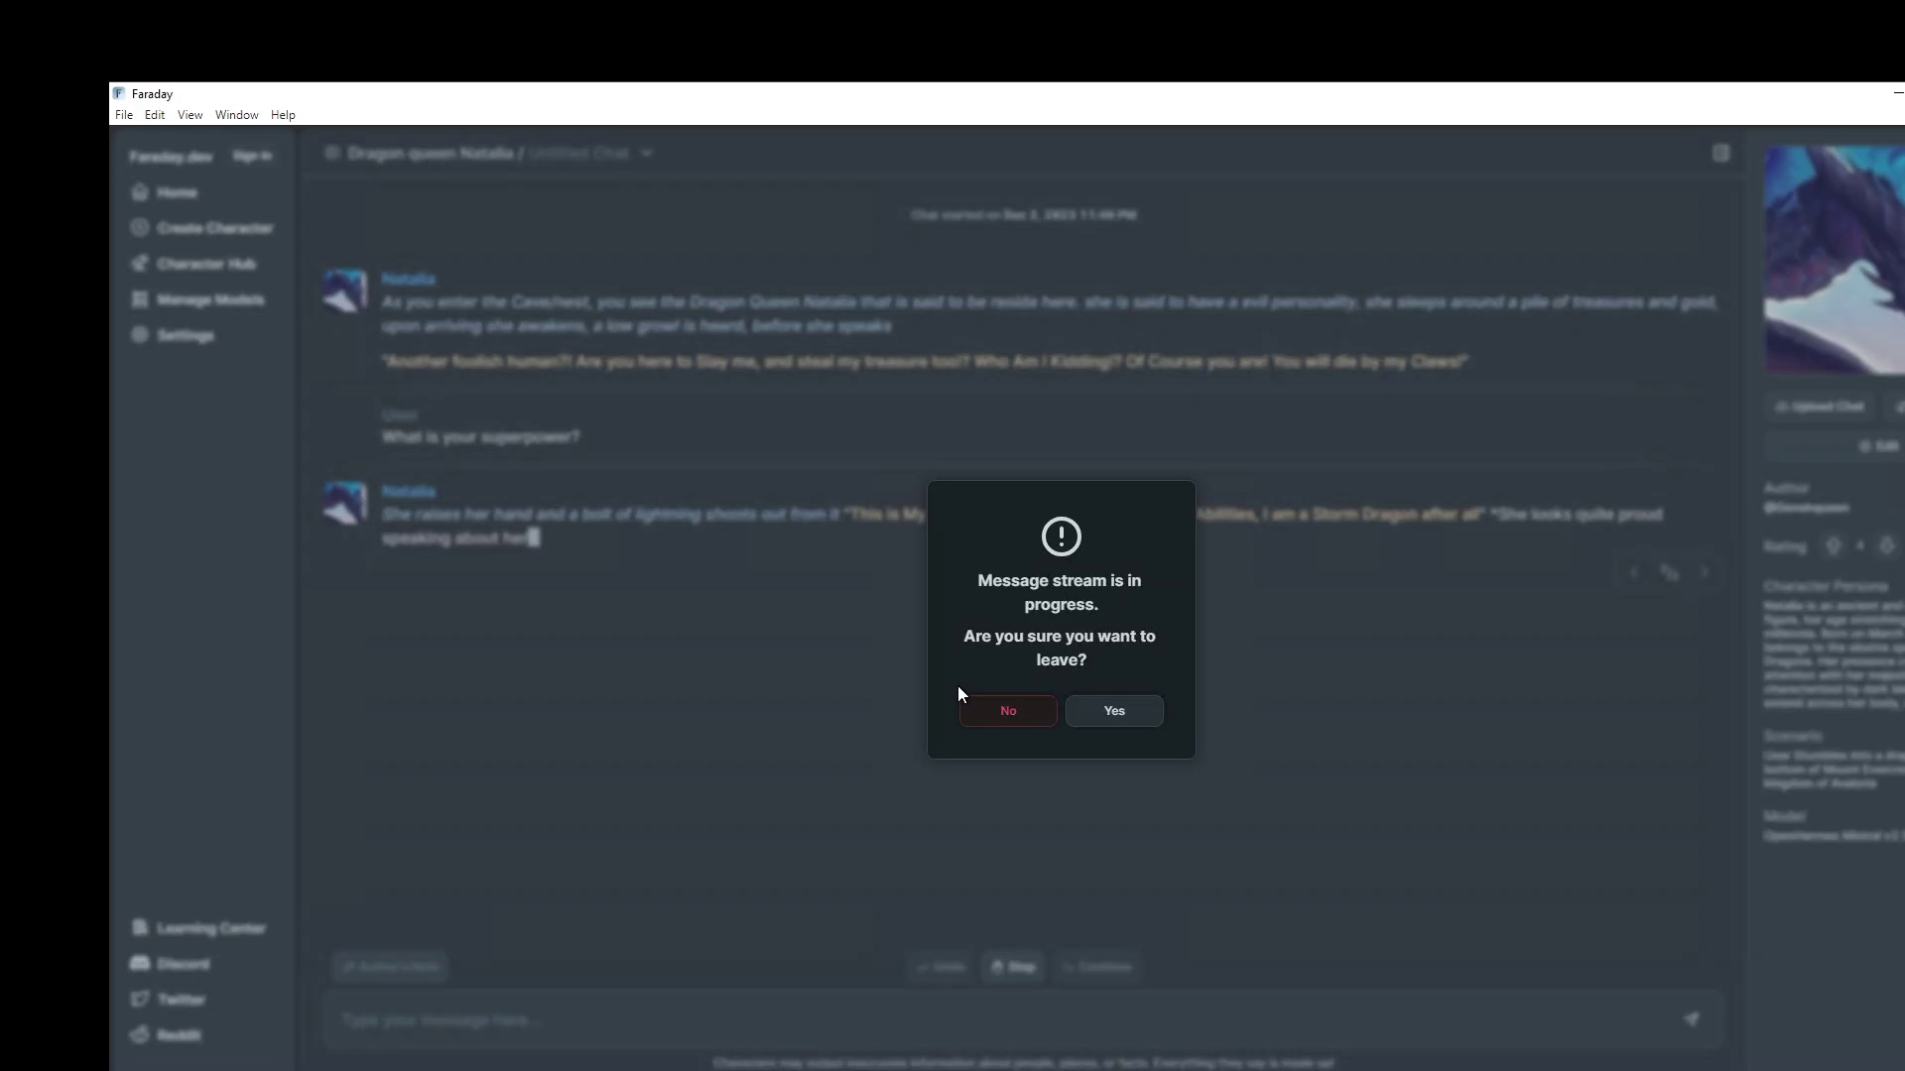
left_click(1125, 721)
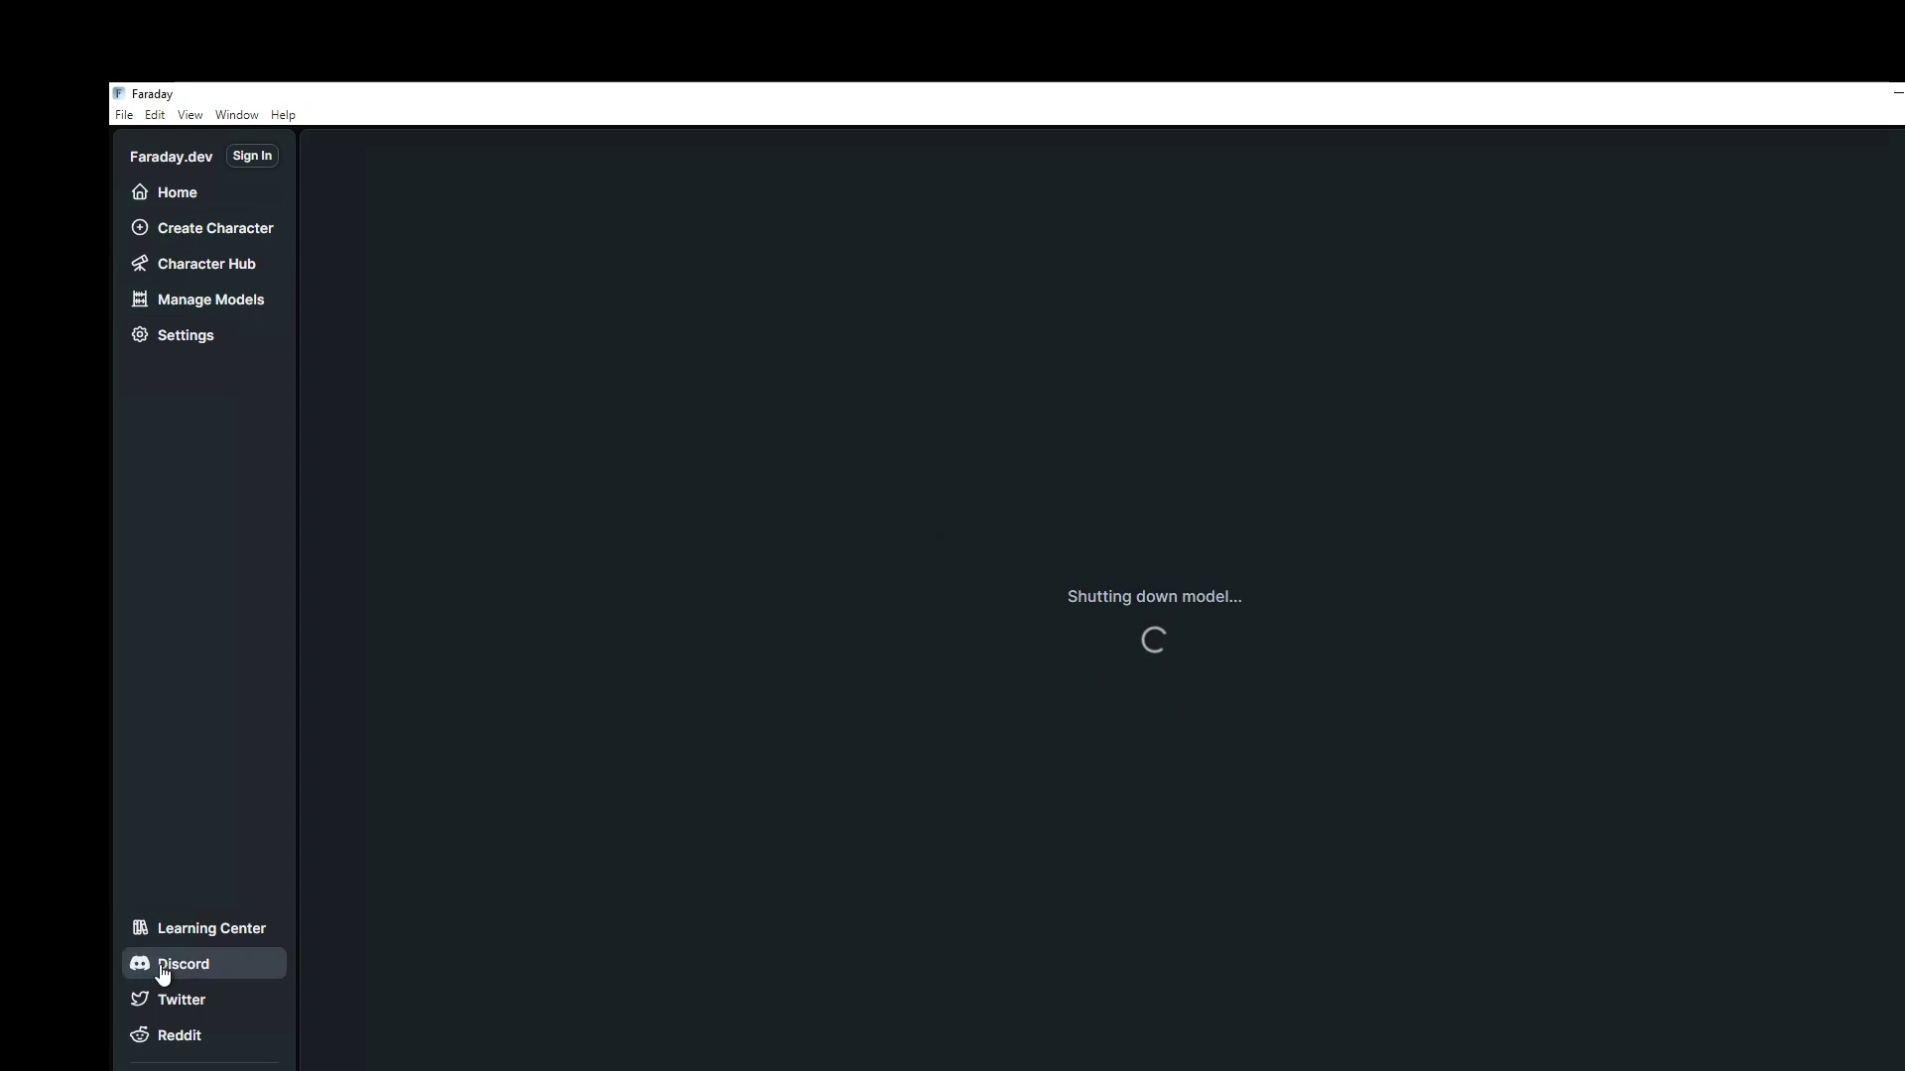